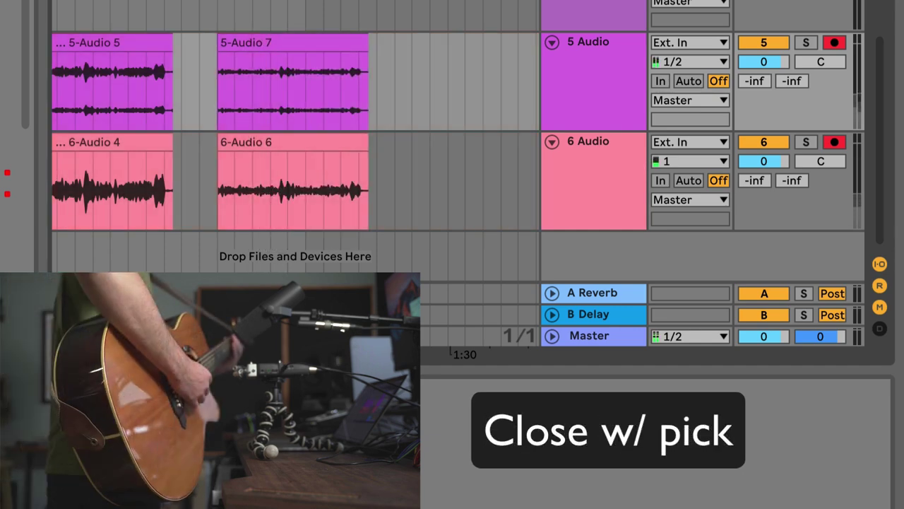
# - Restart arrangement recording with F9 to capture another guitar take
pyautogui.press('F9')
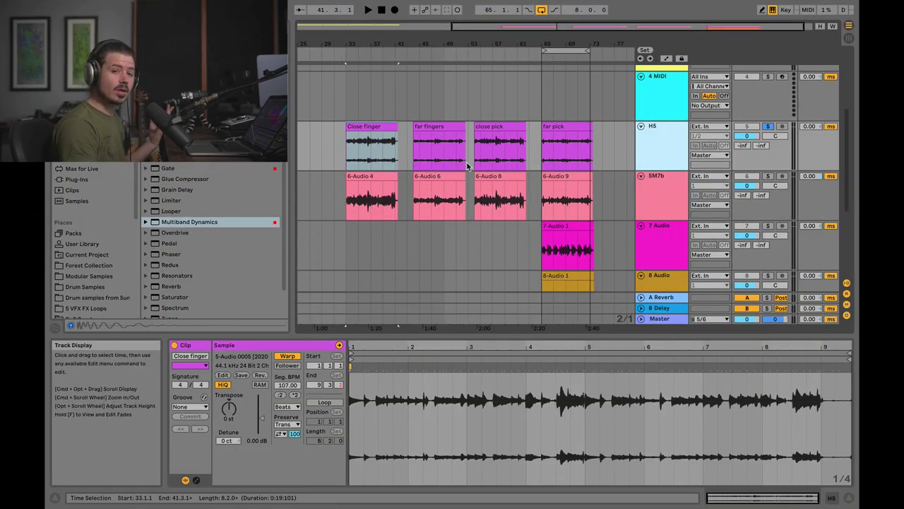
# - Play the Close finger take as recorded on the H5 track
pyautogui.click(359, 127)
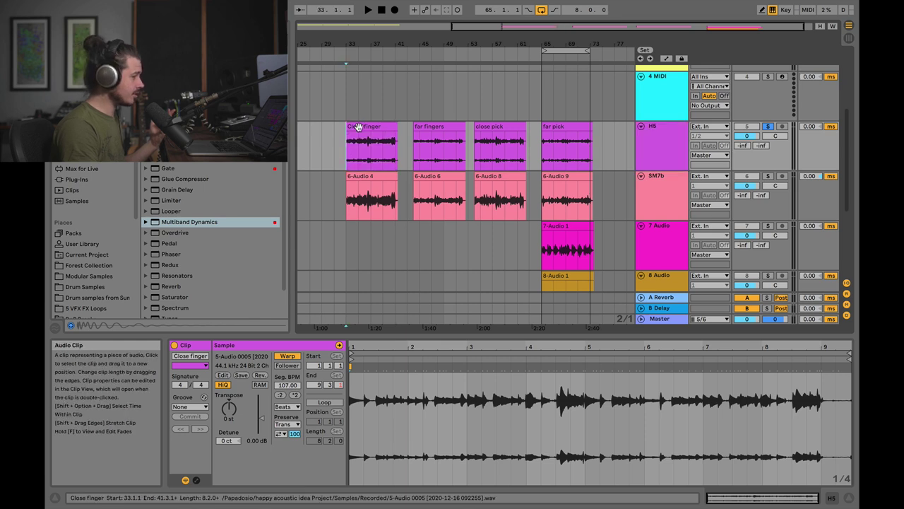
pyautogui.click(358, 127)
pyautogui.press('space')
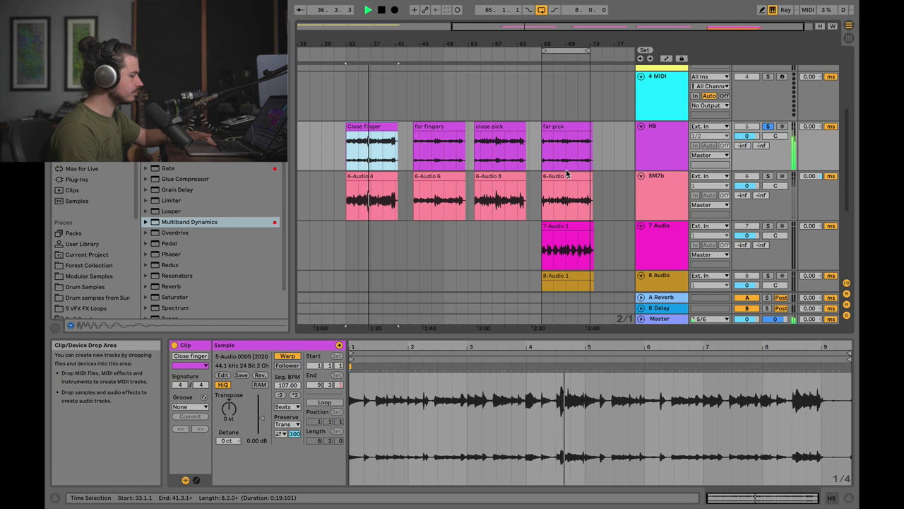
pyautogui.press('space')
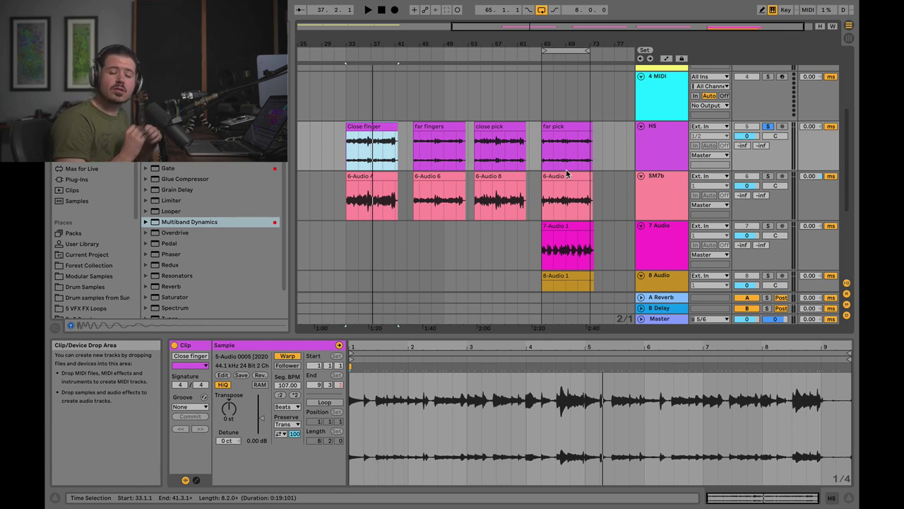
# - Solo SM7b and play the Close finger take again on that microphone
pyautogui.click(768, 177)
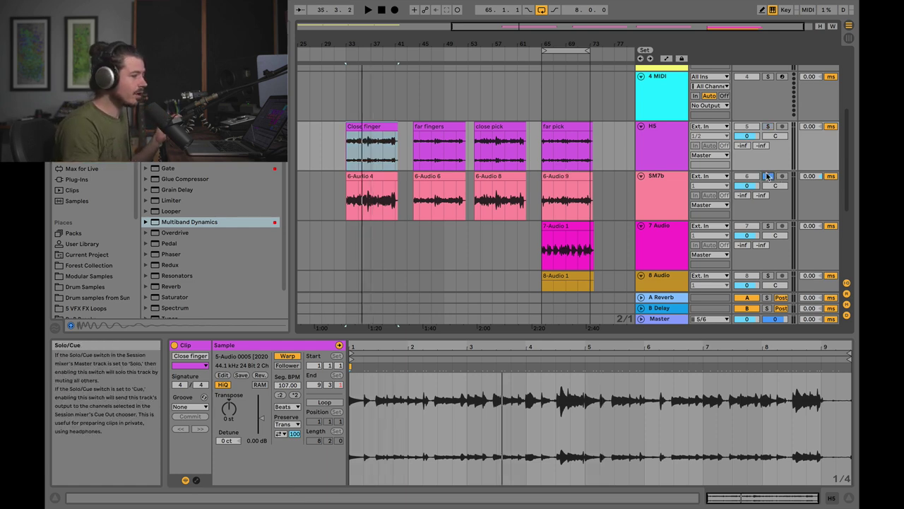
pyautogui.click(360, 149)
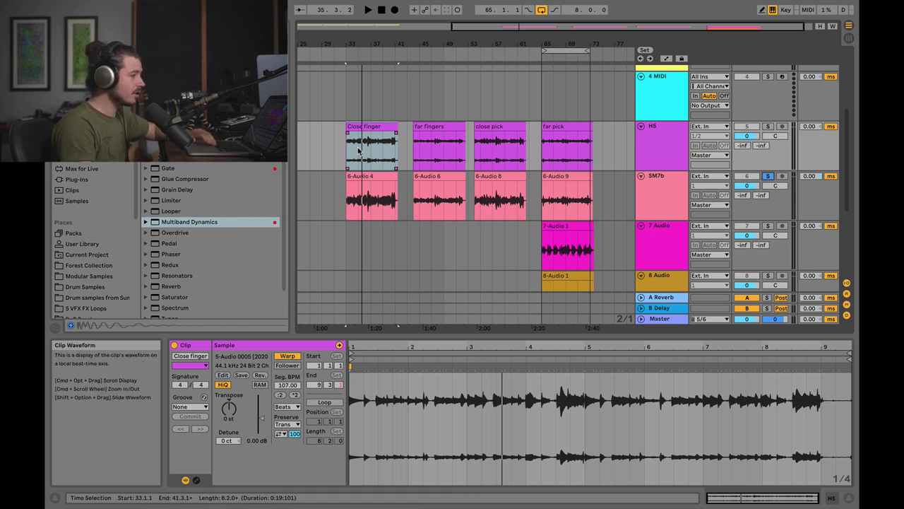
pyautogui.press('space')
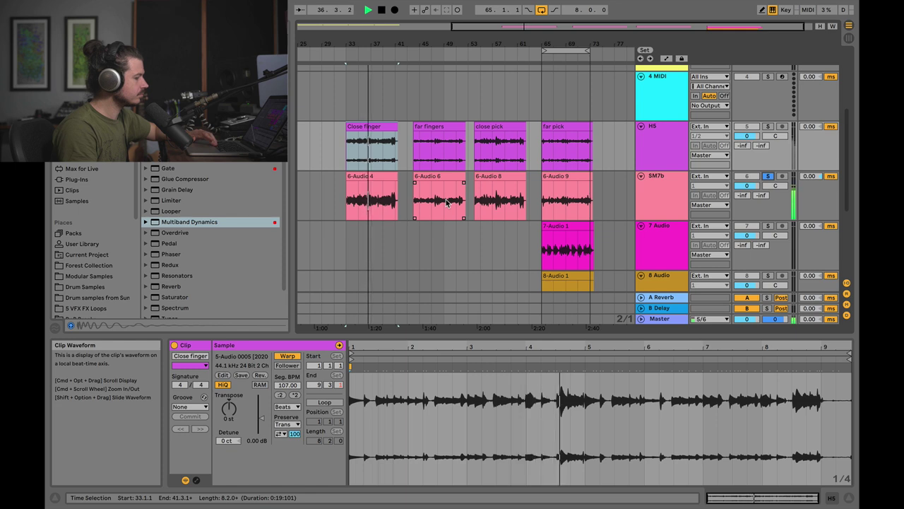
pyautogui.press('space')
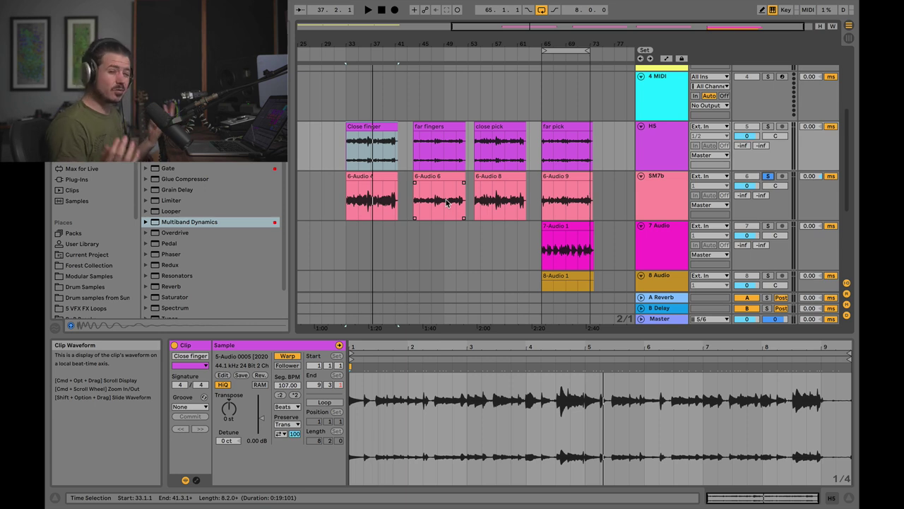
# - Play far fingers soloed on H5, trying 6 dB volume before resetting to 0 dB, then solo SM7b
pyautogui.click(421, 152)
pyautogui.click(768, 126)
pyautogui.press('space')
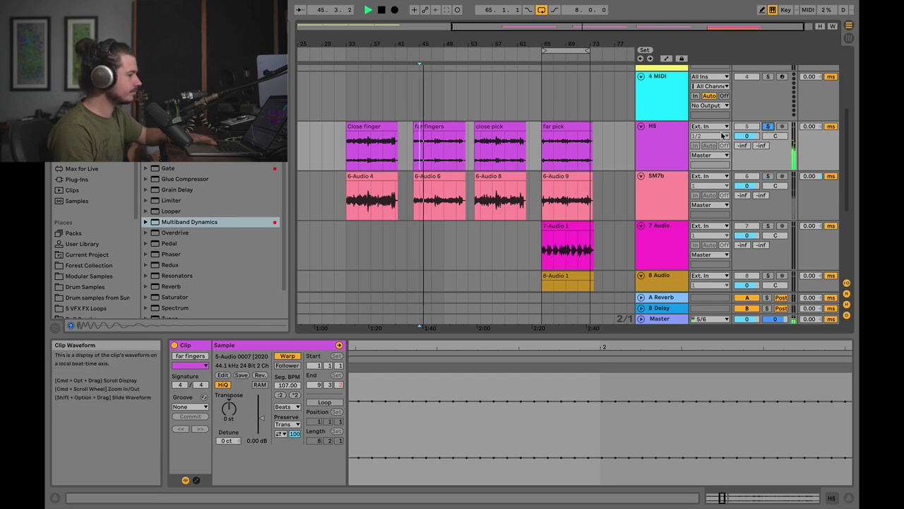
pyautogui.moveTo(753, 144); pyautogui.dragTo(753, 139)
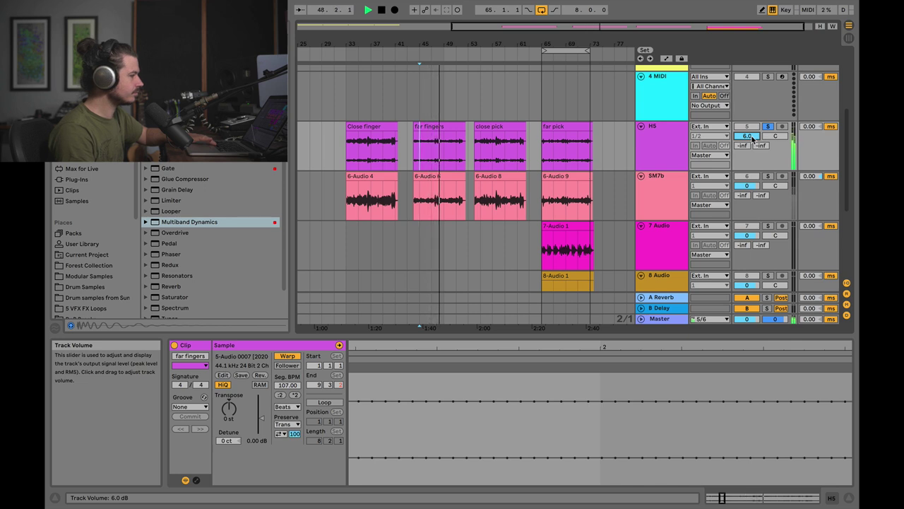
pyautogui.press('space')
pyautogui.press('Delete')
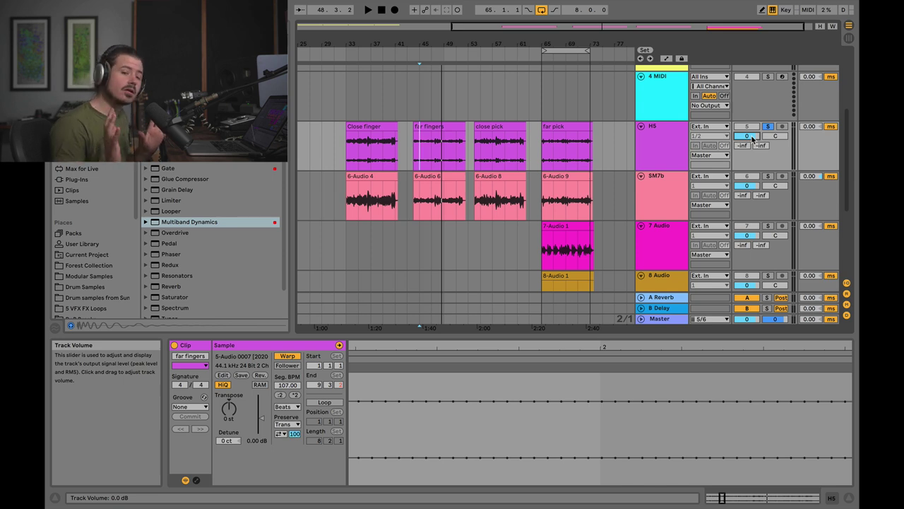
pyautogui.click(769, 182)
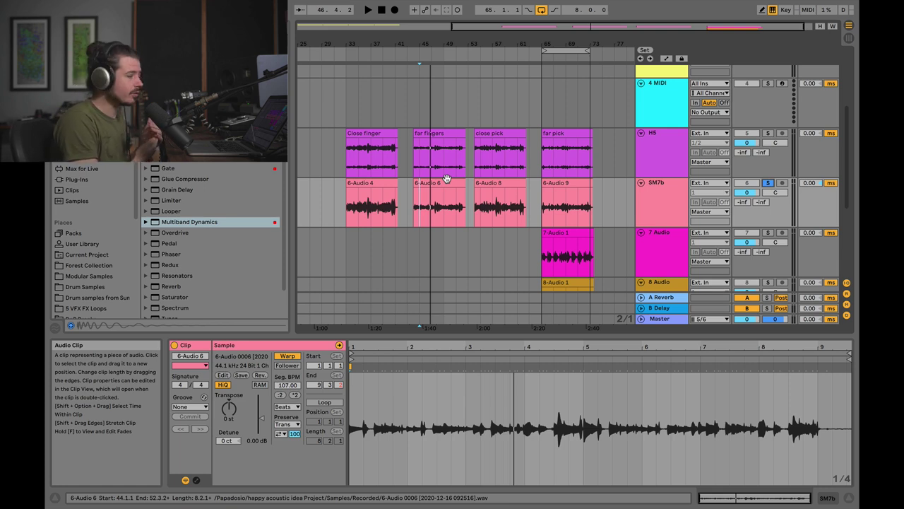
# - Play the close pick take on H5, then solo SM7b and play it again
pyautogui.click(484, 159)
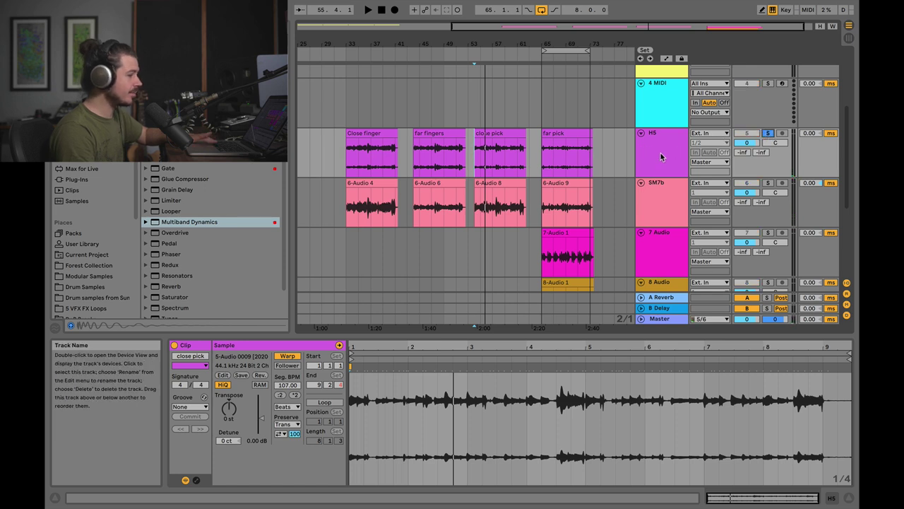
pyautogui.press('space')
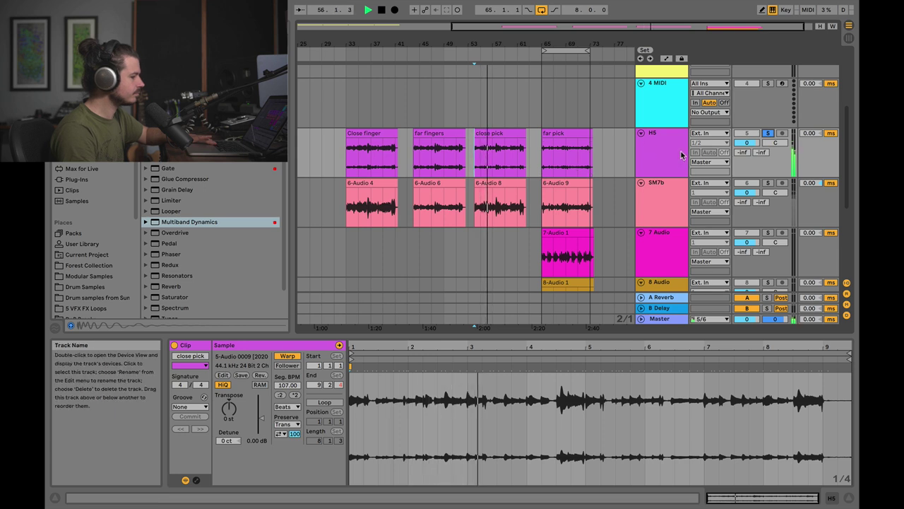
pyautogui.press('space')
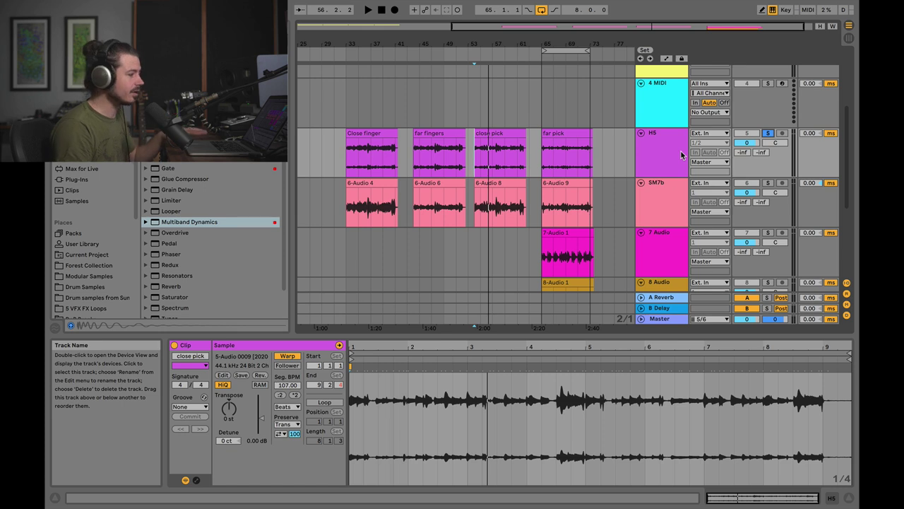
pyautogui.click(768, 183)
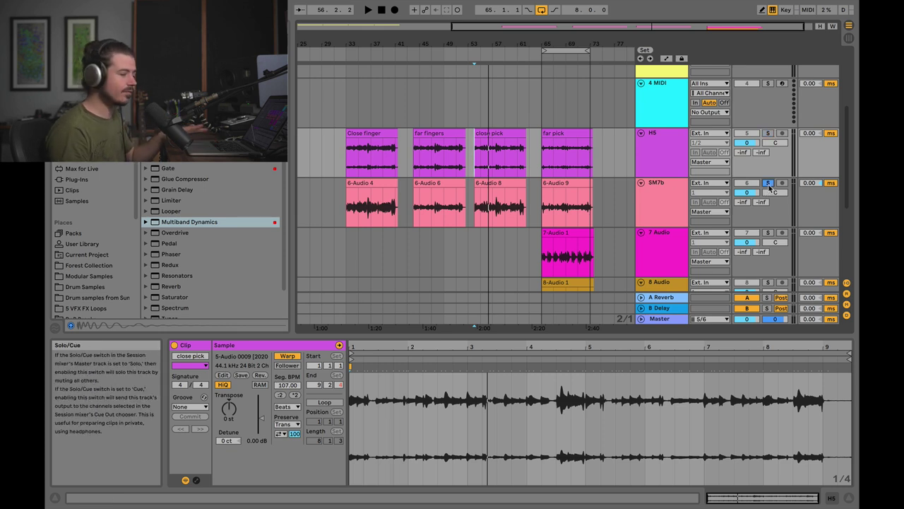
pyautogui.press('space')
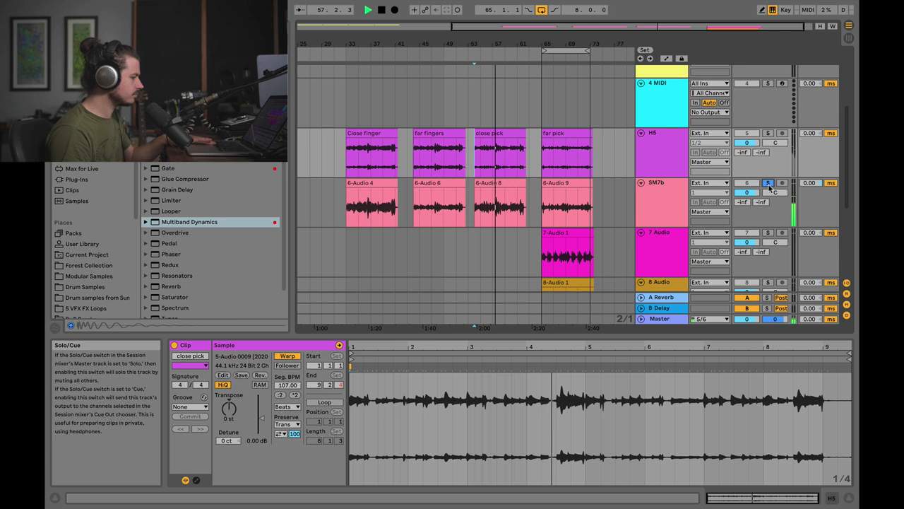
pyautogui.press('space')
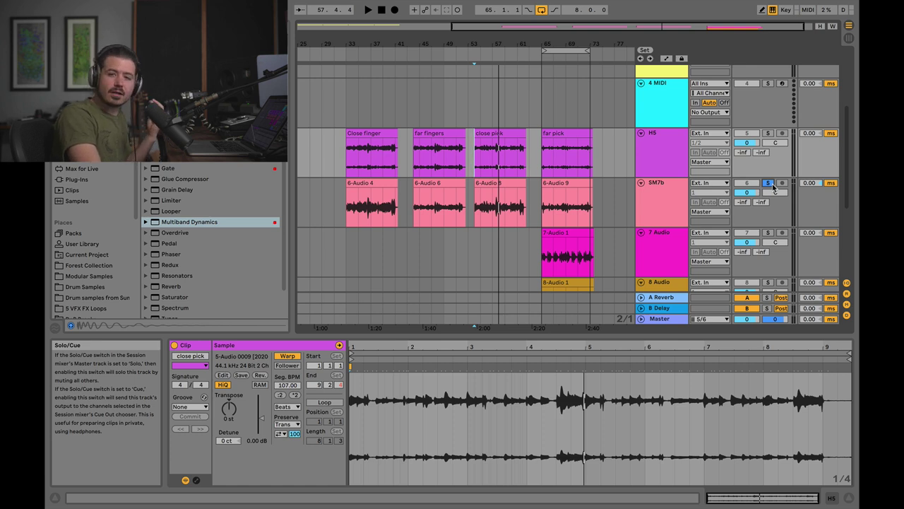
# - Solo H5, play the far pick clip and raise its clip gain to 5.19 dB
pyautogui.click(768, 132)
pyautogui.click(544, 163)
pyautogui.press('space')
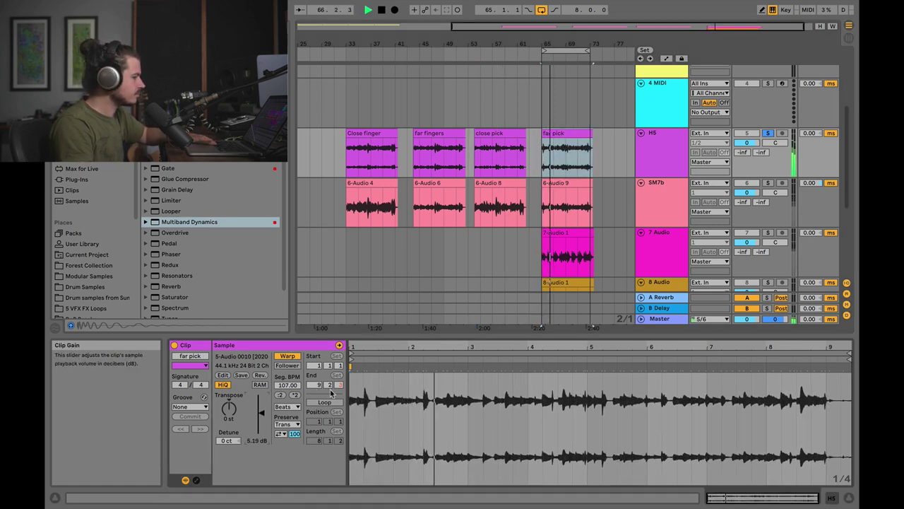
pyautogui.moveTo(261, 418); pyautogui.dragTo(263, 421)
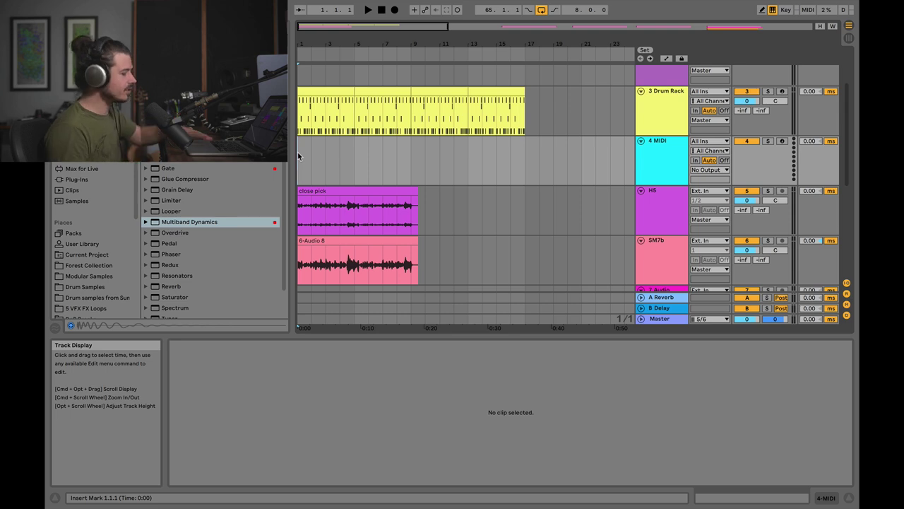
# - Play and zoom the arrangement, set the start at bar 3, then launch Scene 1 in Session View
pyautogui.press('space')
pyautogui.moveTo(355, 23); pyautogui.dragTo(327, 26)
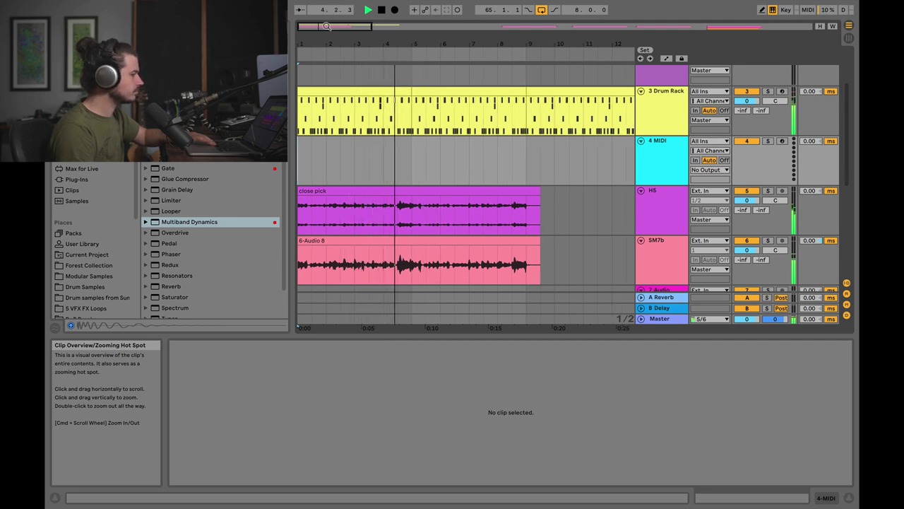
pyautogui.press('space')
pyautogui.click(357, 153)
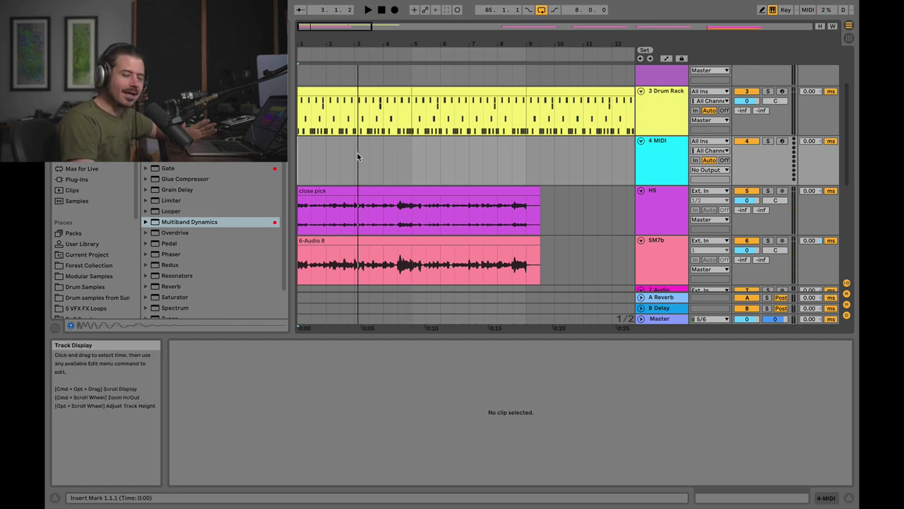
pyautogui.press('Tab')
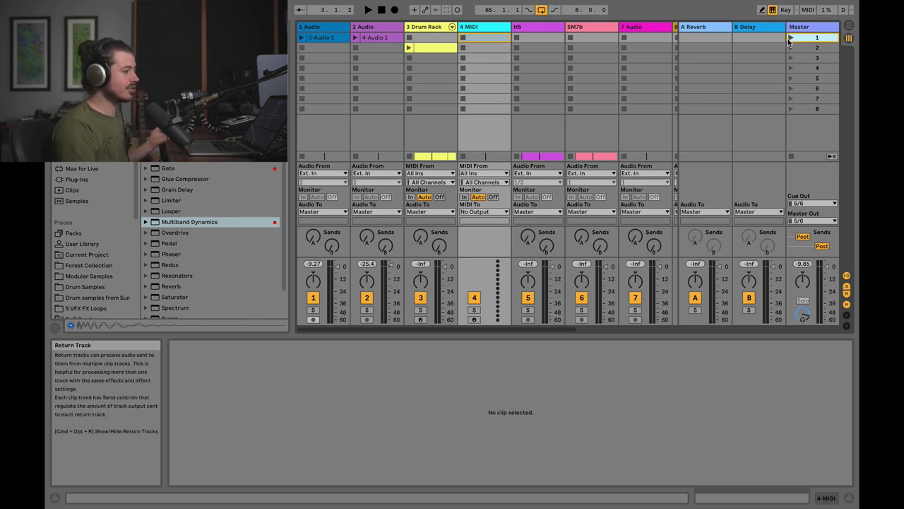
pyautogui.click(790, 39)
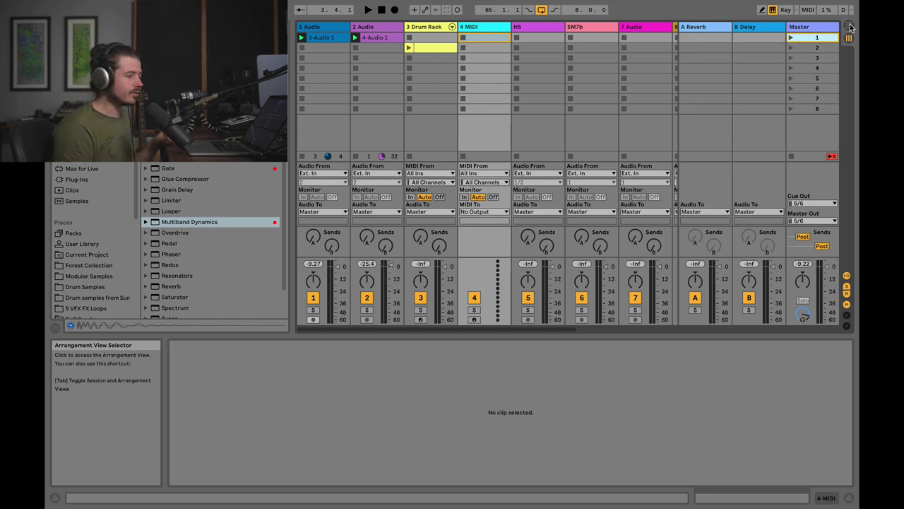
# - Back in Arrangement View, solo H5 and play the close pick clip
pyautogui.click(851, 27)
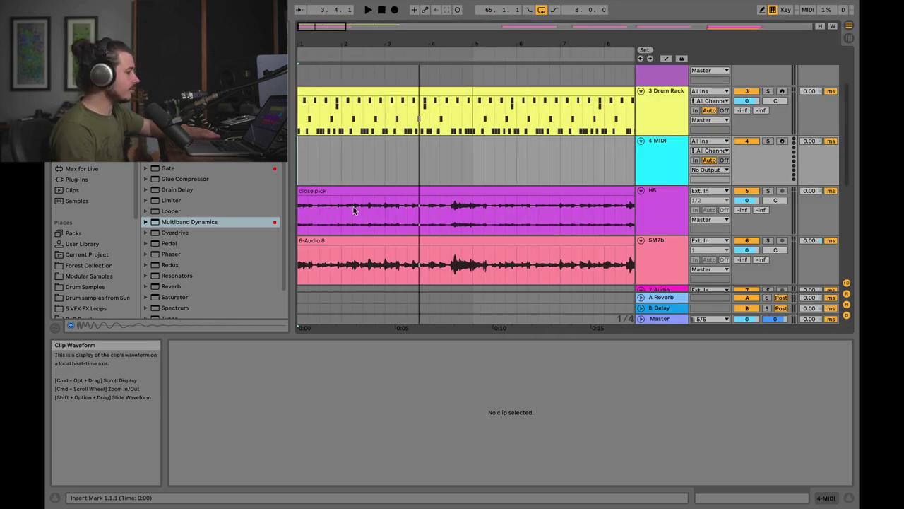
pyautogui.click(768, 191)
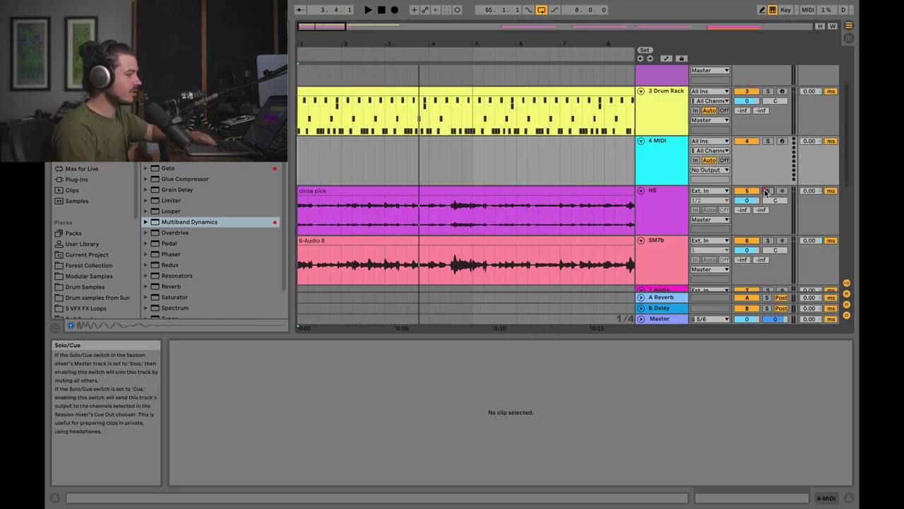
pyautogui.click(311, 220)
pyautogui.press('space')
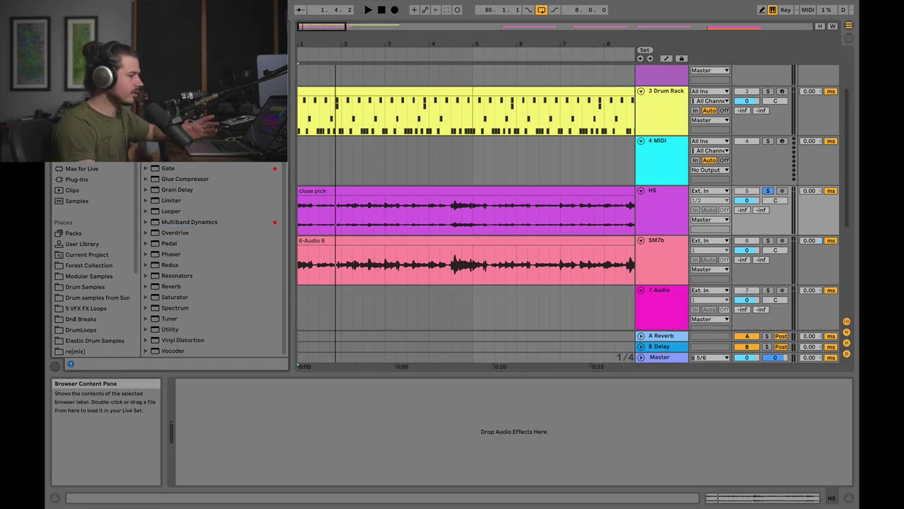
# - Load EQ Eight onto the H5 track and set it to separate left/right mode
pyautogui.click(342, 206)
pyautogui.moveTo(346, 212); pyautogui.dragTo(345, 209)
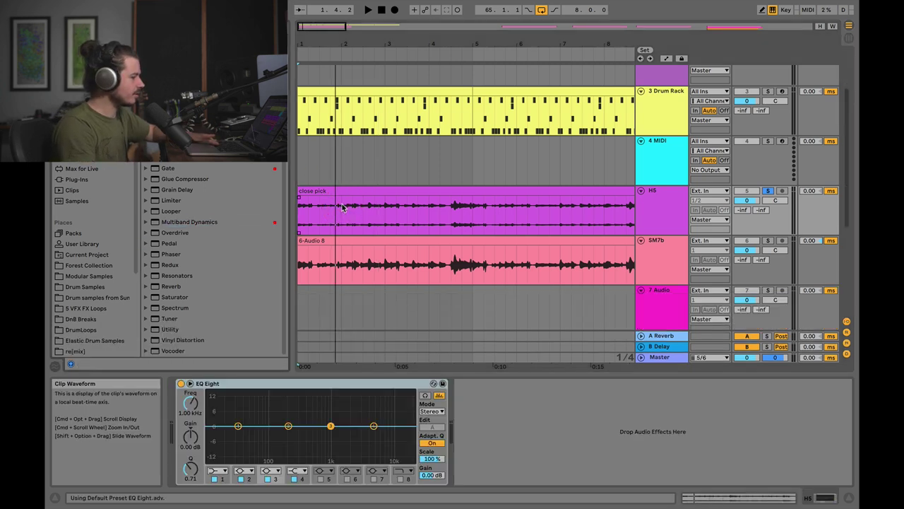
pyautogui.click(431, 411)
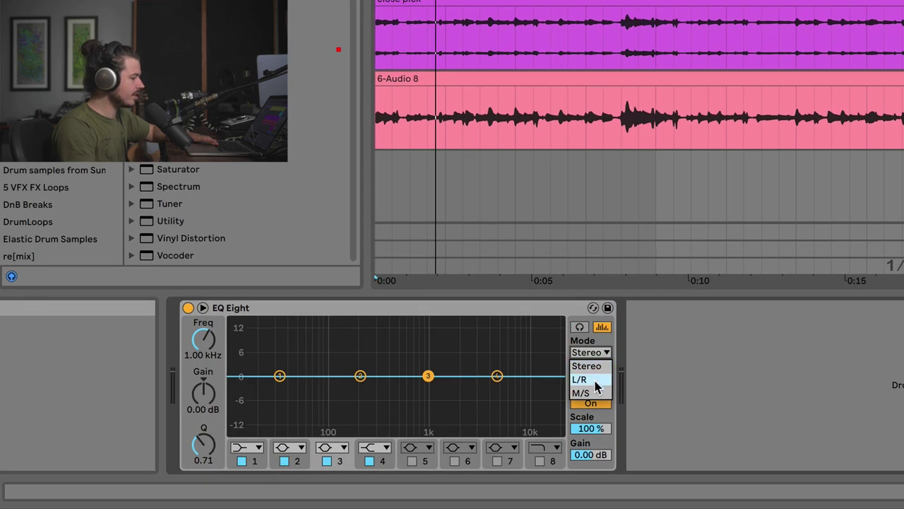
pyautogui.click(596, 379)
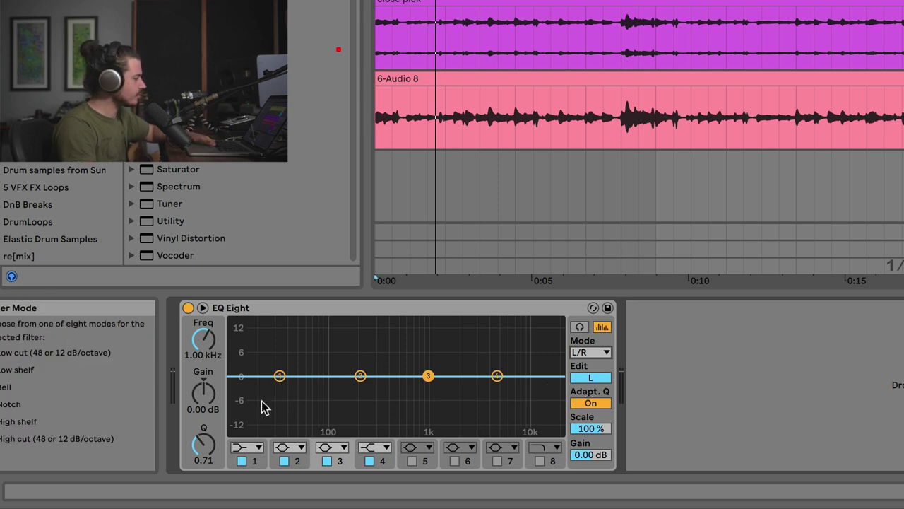
# - Drag band 1's low shelf to about 310 Hz at -10.5 dB with Adapt. Q off, auditioning it
pyautogui.click(280, 375)
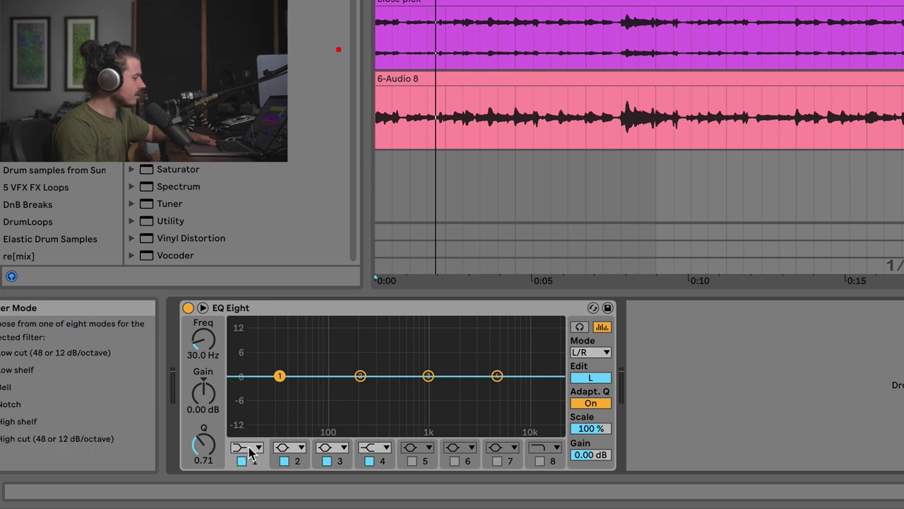
pyautogui.moveTo(280, 375); pyautogui.dragTo(352, 412)
pyautogui.click(590, 403)
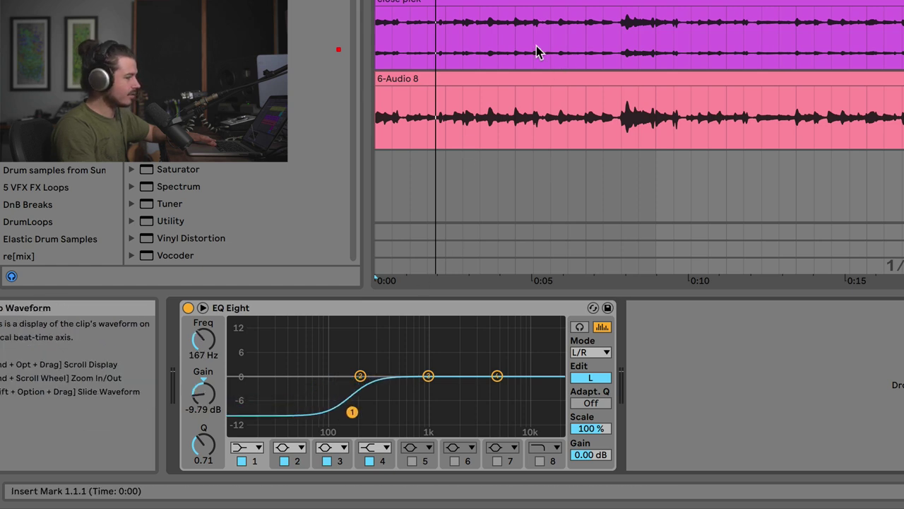
pyautogui.click(369, 32)
pyautogui.press('space')
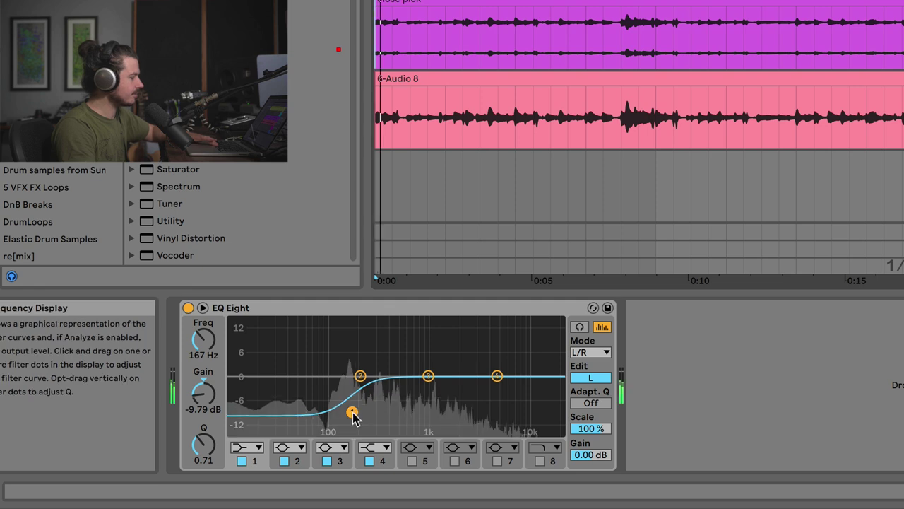
pyautogui.moveTo(351, 412)
pyautogui.mouseDown()
pyautogui.moveTo(385, 417)
pyautogui.moveTo(339, 412)
pyautogui.moveTo(367, 409)
pyautogui.moveTo(314, 412)
pyautogui.moveTo(446, 416)
pyautogui.moveTo(349, 413)
pyautogui.moveTo(375, 414)
pyautogui.moveTo(358, 416)
pyautogui.mouseUp()
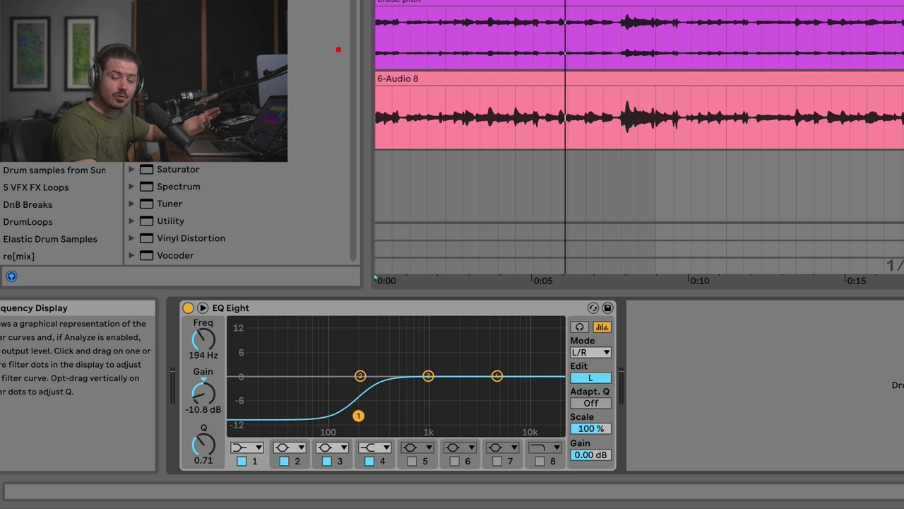
pyautogui.press('space')
pyautogui.moveTo(358, 416); pyautogui.dragTo(377, 414)
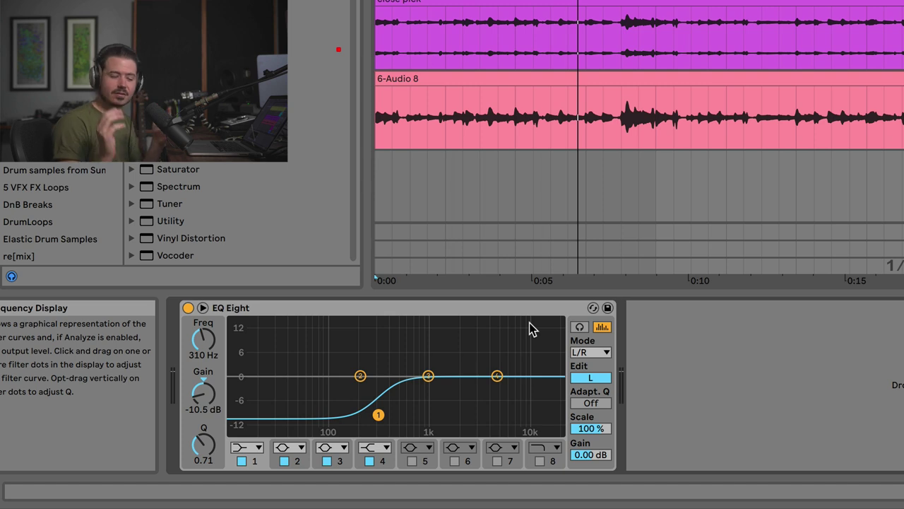
# - Raise the EQ Eight output gain to 4.50 dB, audition the guitars, then select 6-Audio 8
pyautogui.moveTo(591, 454); pyautogui.dragTo(591, 443)
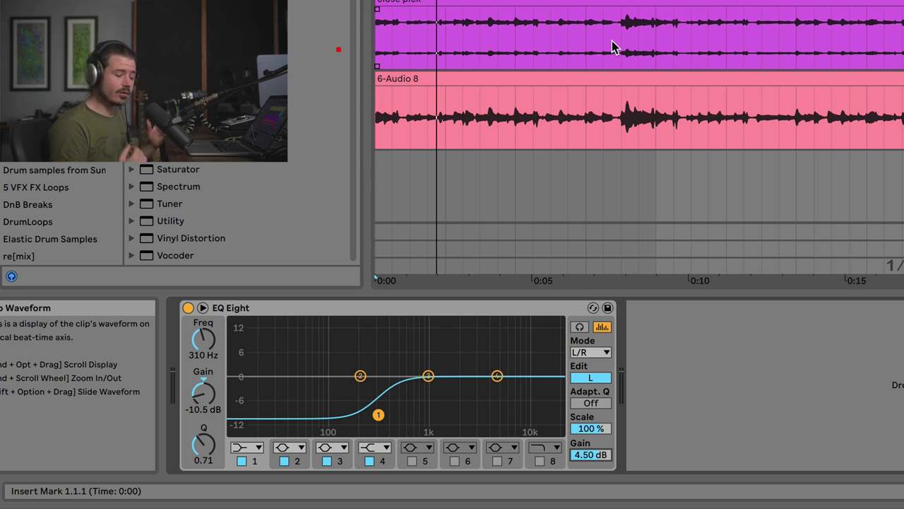
pyautogui.scroll(1, 690, 127)
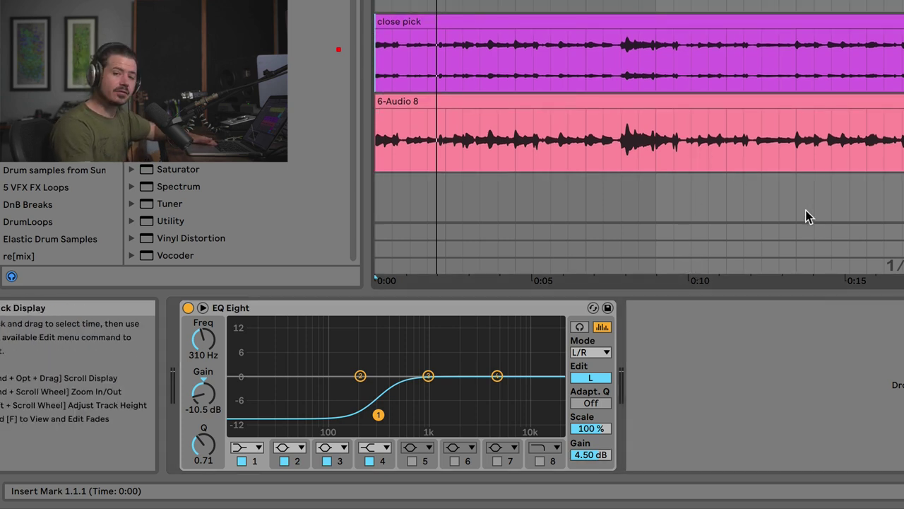
pyautogui.press('space')
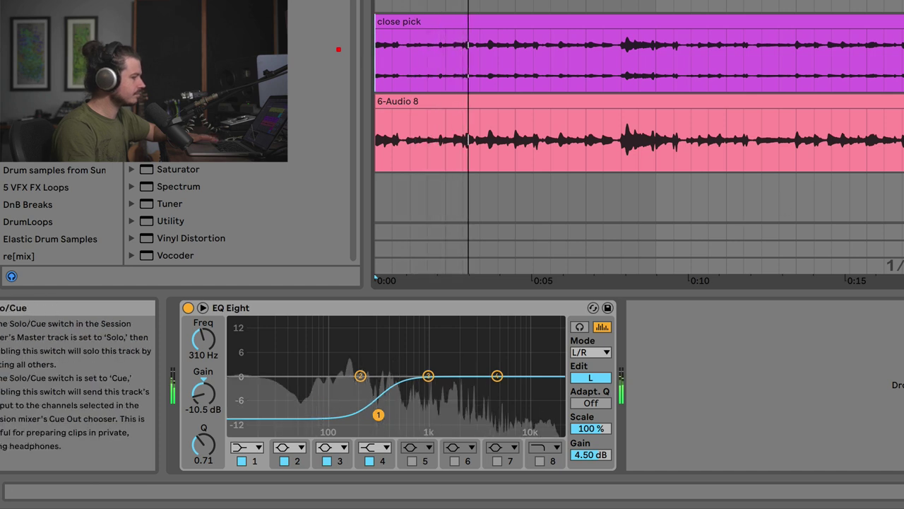
pyautogui.press('space')
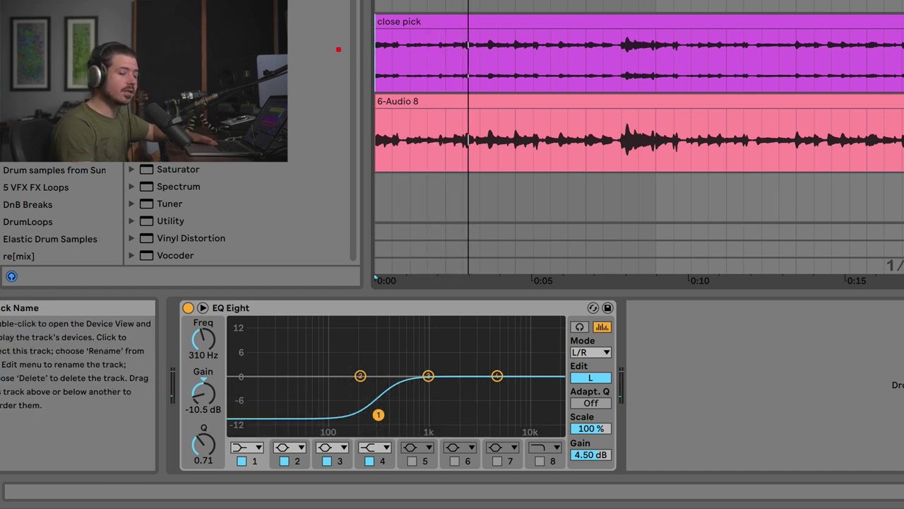
pyautogui.press('space')
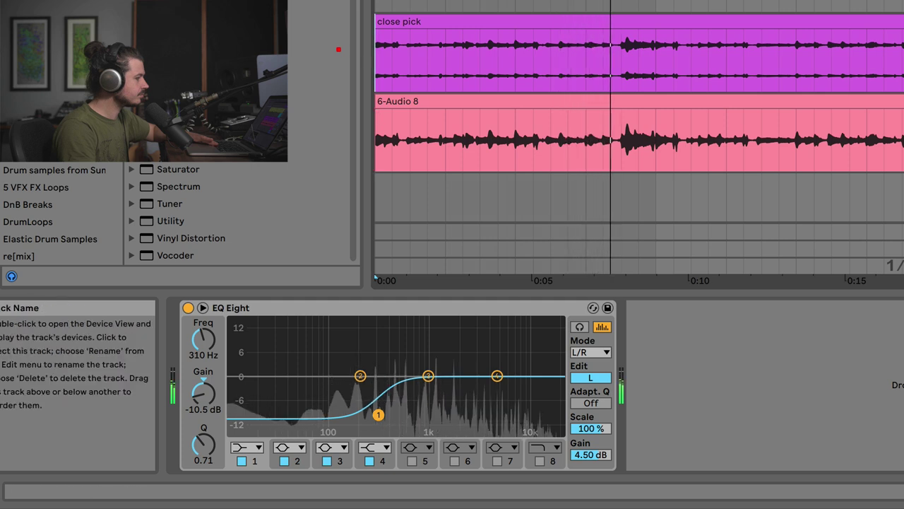
pyautogui.click(584, 119)
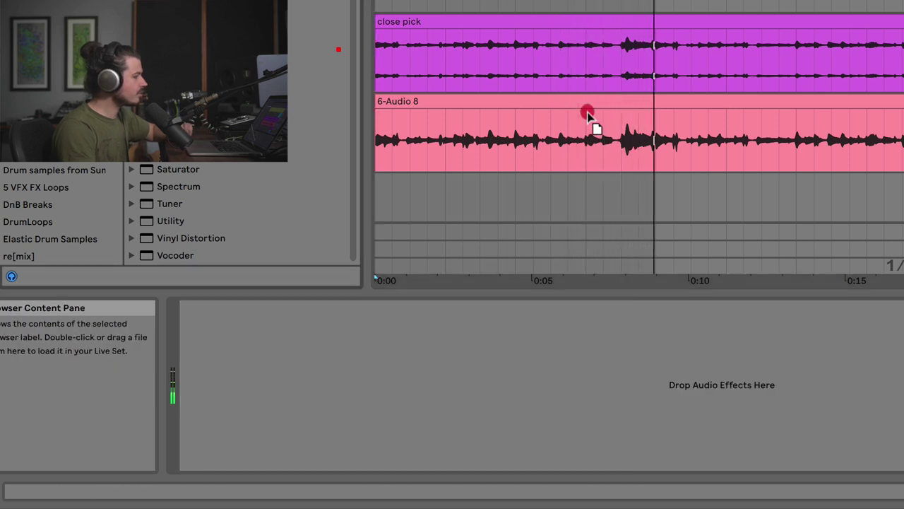
# - On 6-Audio 8's EQ Eight, sweep band 2 boosted near 150 Hz, then cut -5.58 dB at 156 Hz
pyautogui.hotkey('ctrl', 'z')
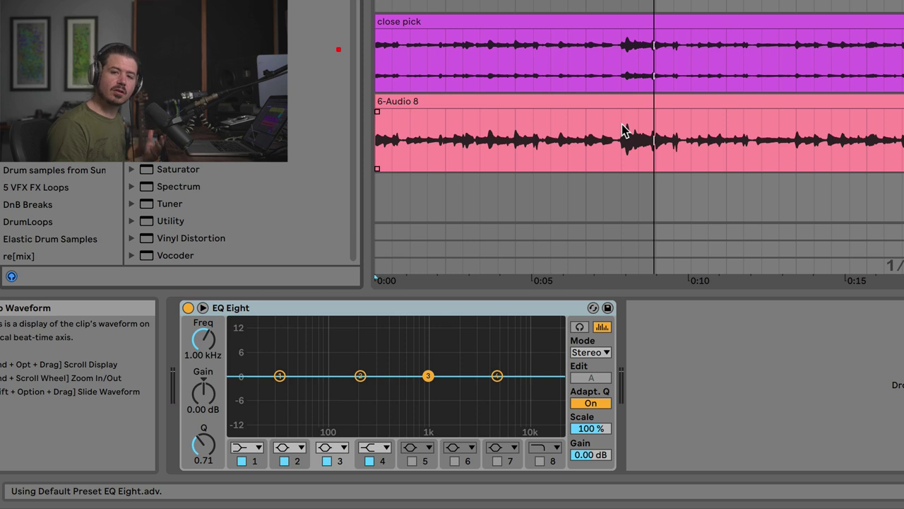
pyautogui.click(445, 228)
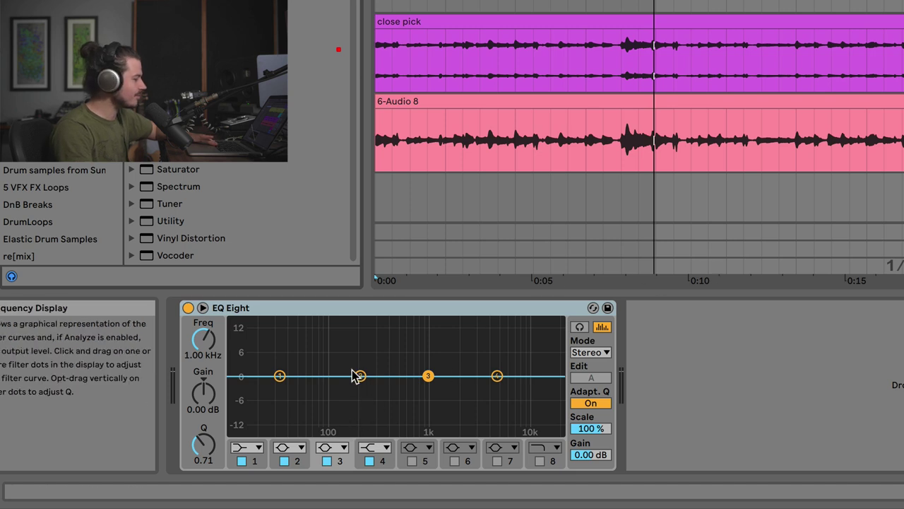
pyautogui.press('space')
pyautogui.moveTo(360, 376); pyautogui.dragTo(350, 346)
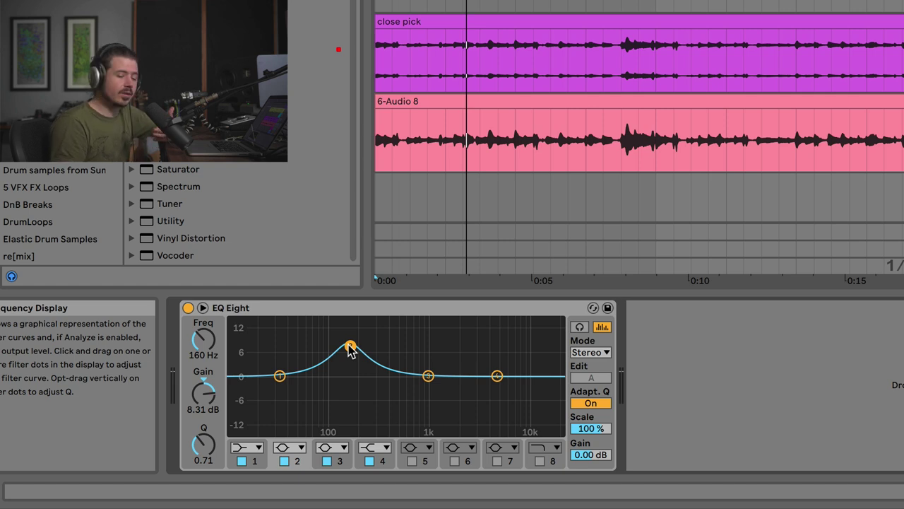
pyautogui.press('space')
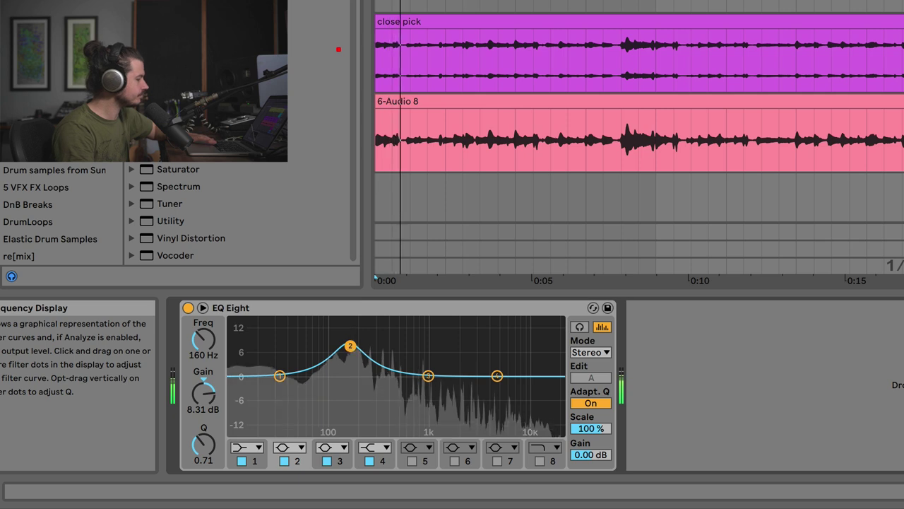
pyautogui.moveTo(350, 345); pyautogui.dragTo(349, 396)
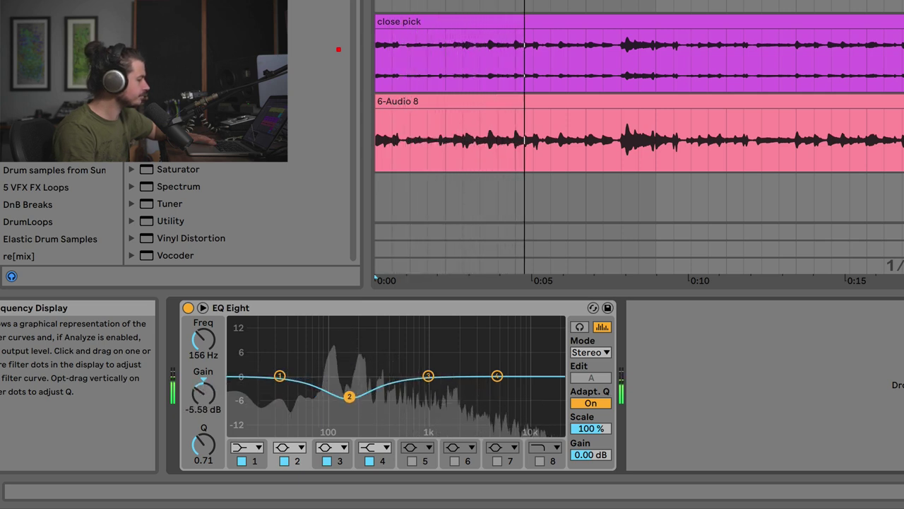
# - Turn EQ Eight band 1 on 6-Audio 8 into a 40.8 Hz low cut
pyautogui.click(280, 376)
pyautogui.click(251, 447)
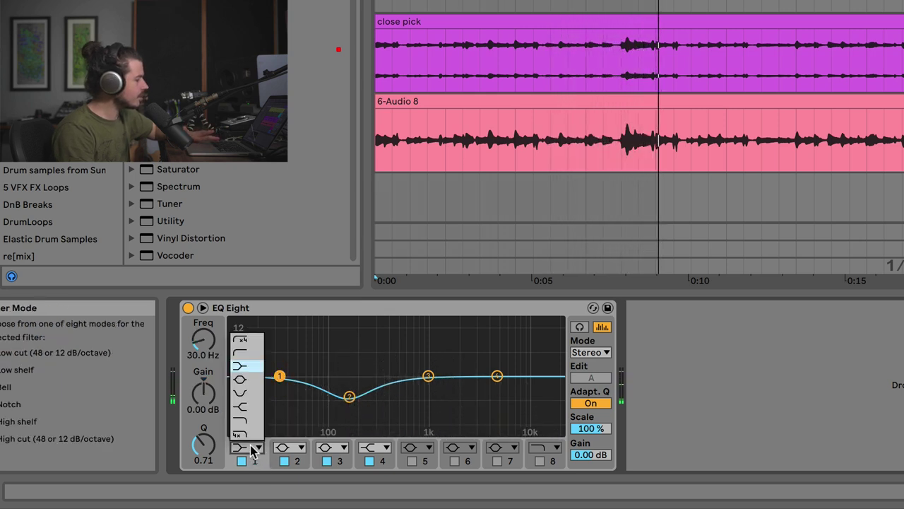
pyautogui.click(240, 353)
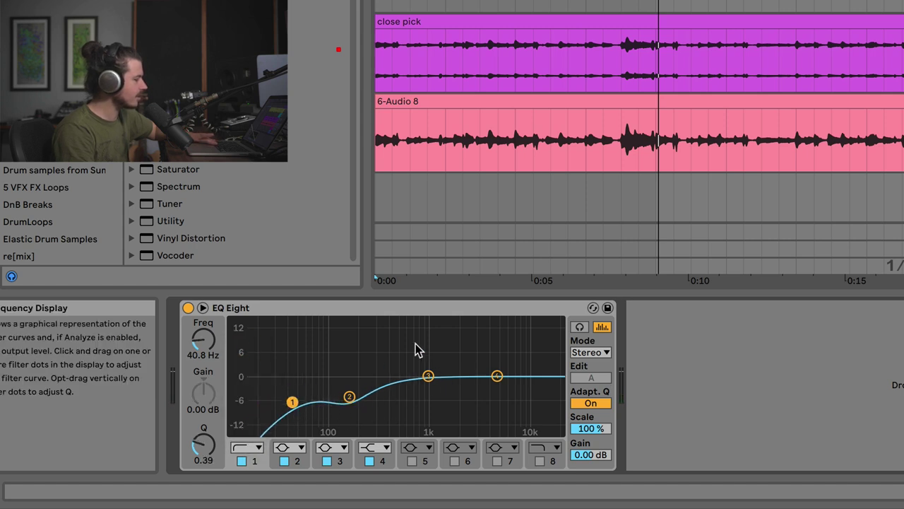
# - Audition the low cut with playback, then show the close pick track's EQ
pyautogui.press('space')
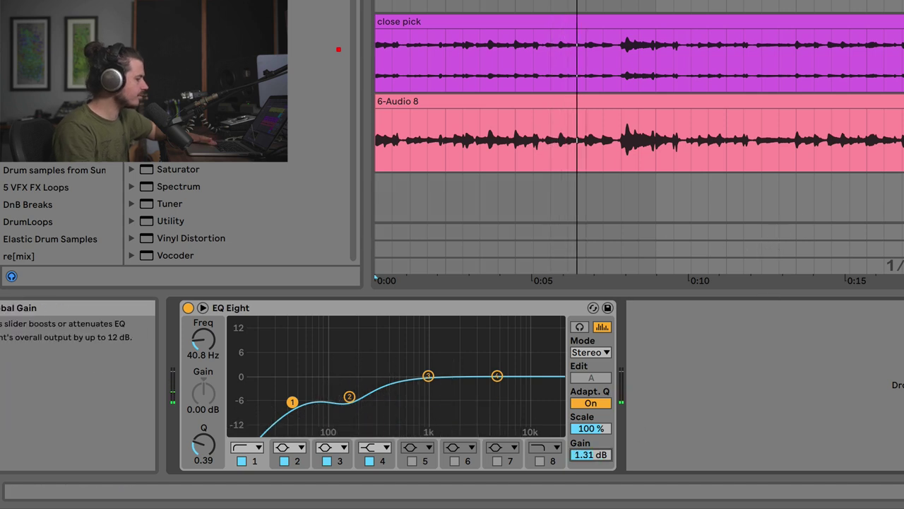
pyautogui.press('space')
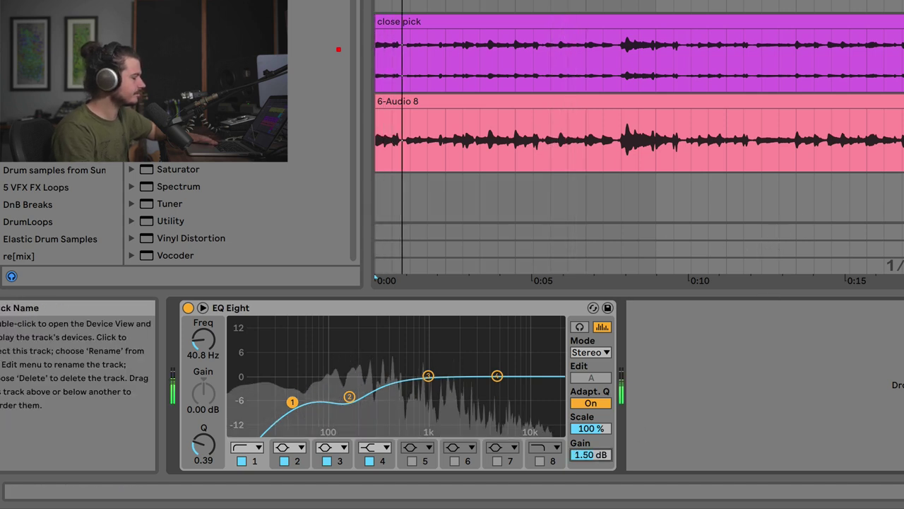
pyautogui.scroll(-1, 636, 142)
pyautogui.press('space')
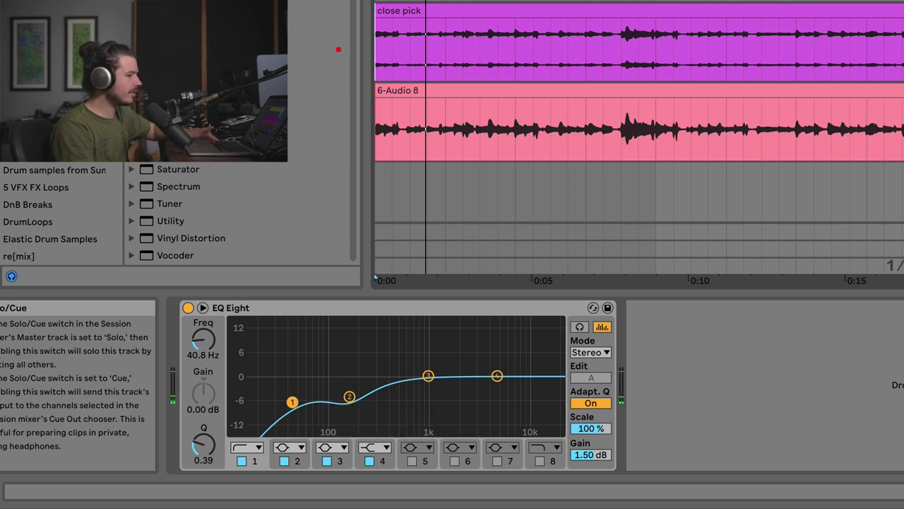
pyautogui.press('space')
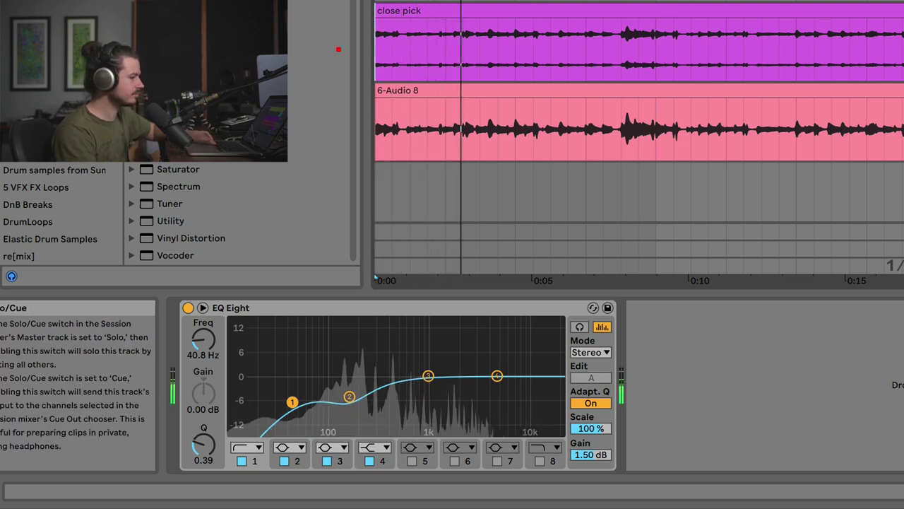
pyautogui.press('space')
pyautogui.click(622, 42)
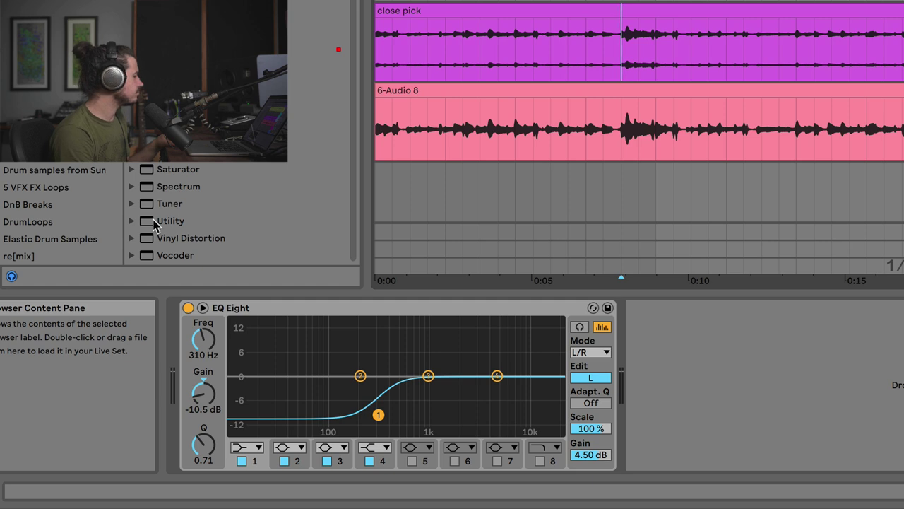
# - Add a Utility device after the EQ, try its width, then delete it
pyautogui.moveTo(149, 226); pyautogui.dragTo(637, 63)
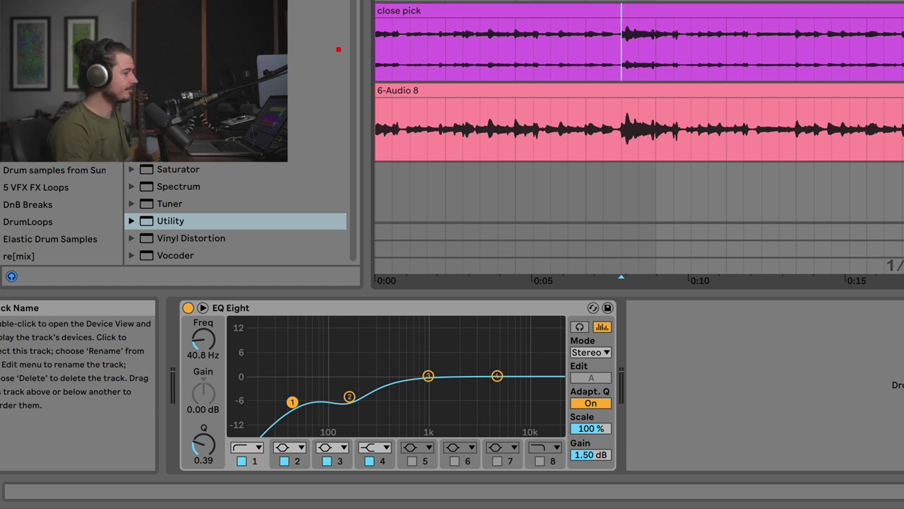
pyautogui.moveTo(173, 222); pyautogui.dragTo(763, 392)
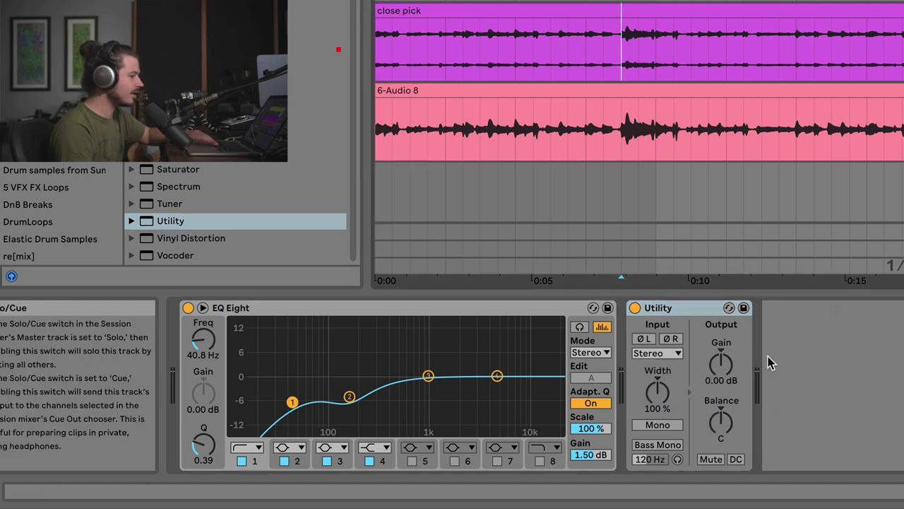
pyautogui.press('space')
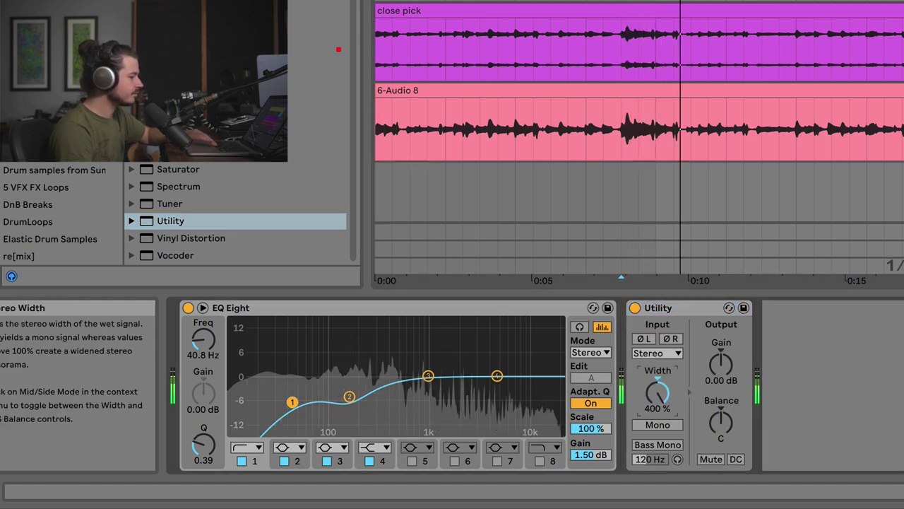
pyautogui.moveTo(659, 399)
pyautogui.mouseDown()
pyautogui.moveTo(660, 424)
pyautogui.moveTo(659, 311)
pyautogui.moveTo(659, 403)
pyautogui.mouseUp()
pyautogui.rightClick(661, 308)
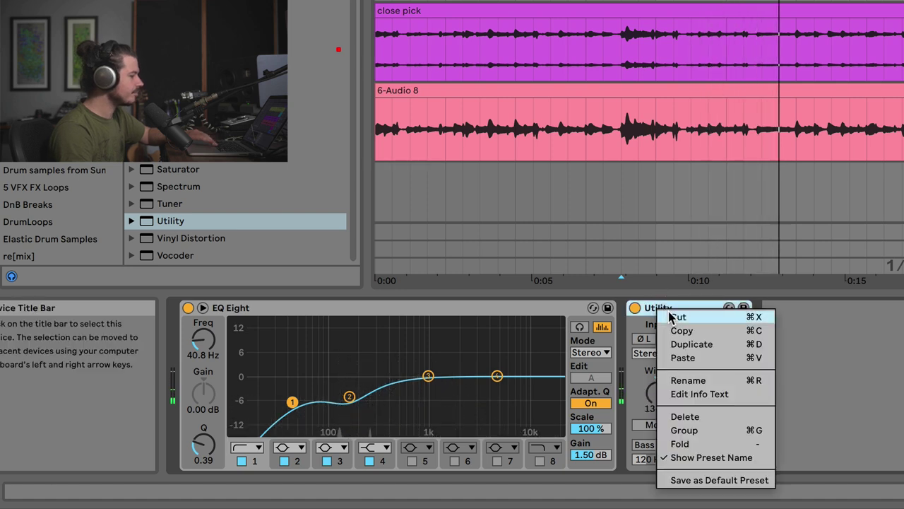
pyautogui.click(686, 414)
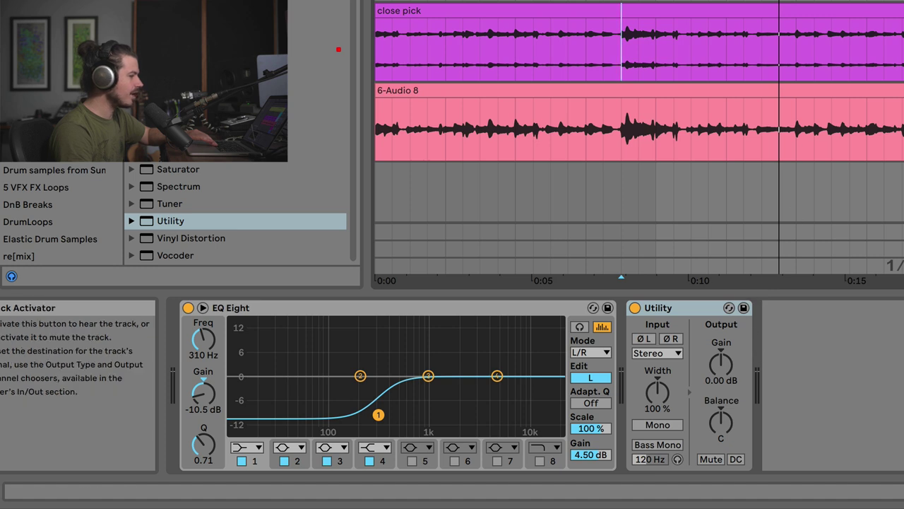
# - Narrow the H5 track's stereo width from 227% to 178%, checking it during playback
pyautogui.moveTo(657, 388); pyautogui.dragTo(657, 348)
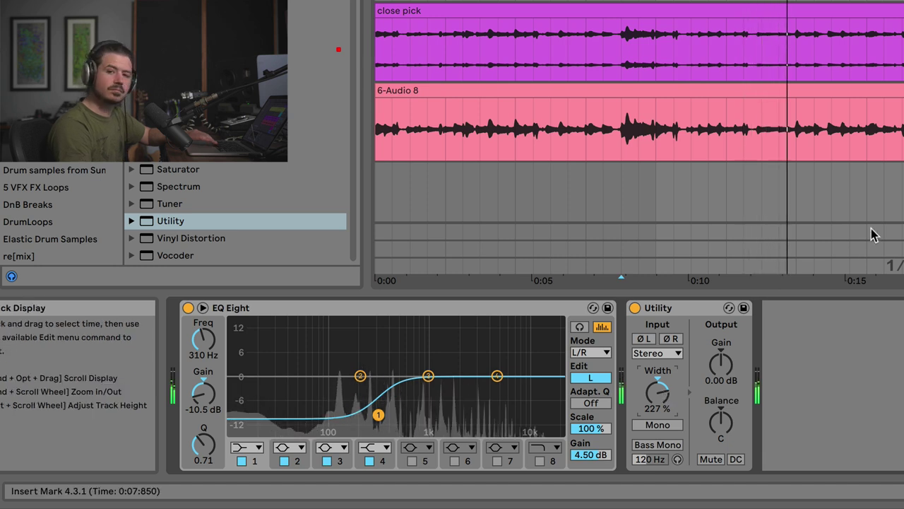
pyautogui.press('space')
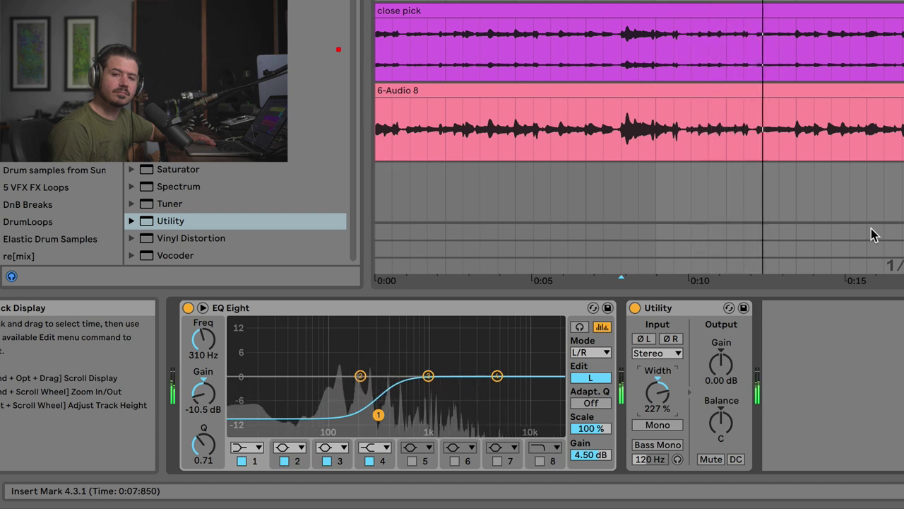
pyautogui.press('space')
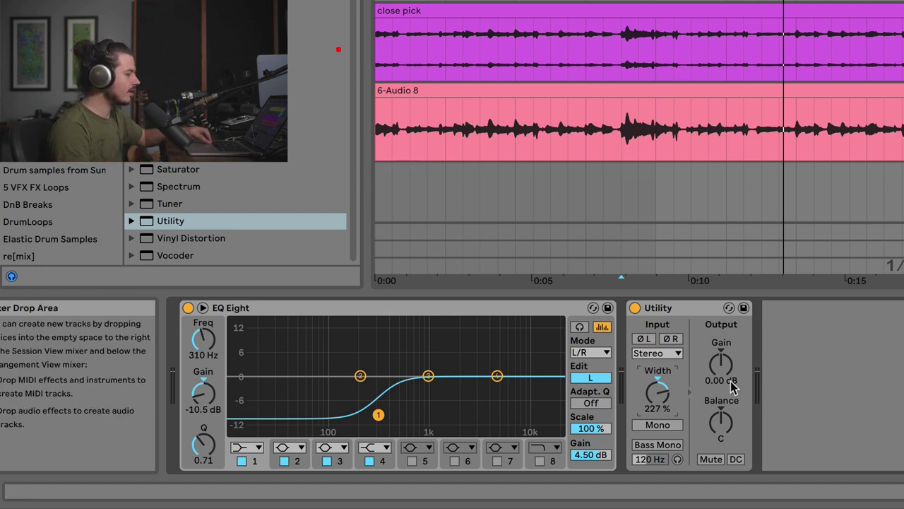
pyautogui.moveTo(657, 392); pyautogui.dragTo(657, 395)
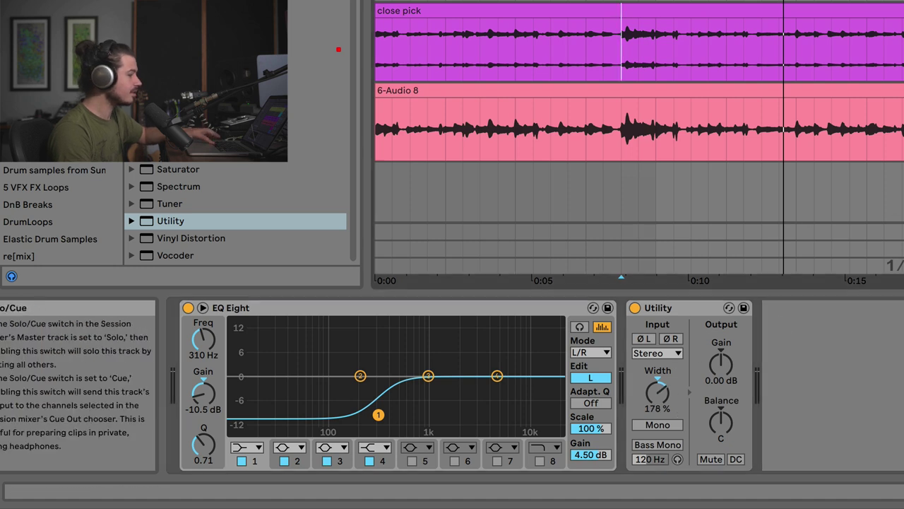
pyautogui.press('space')
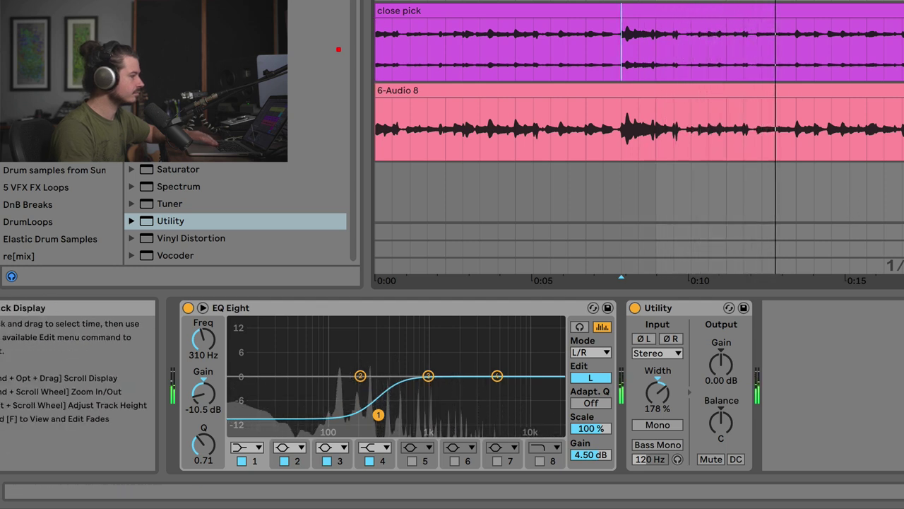
pyautogui.press('space')
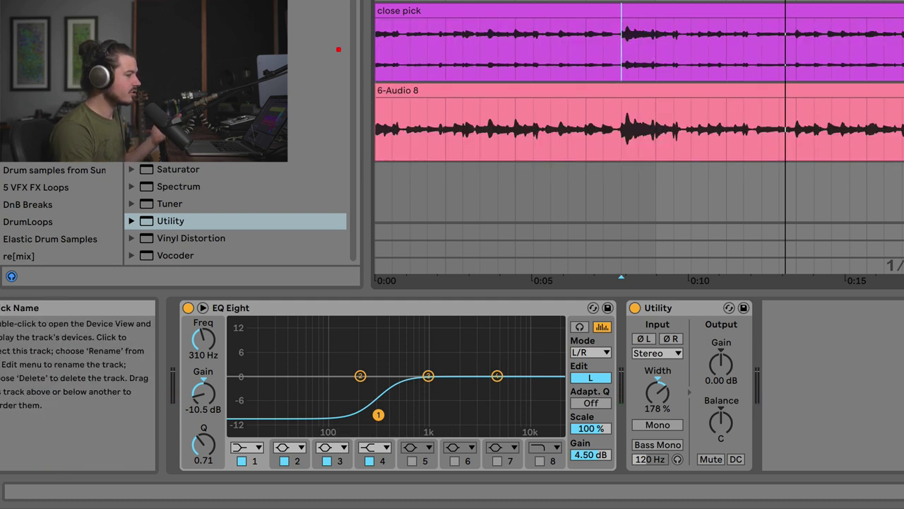
pyautogui.click(679, 248)
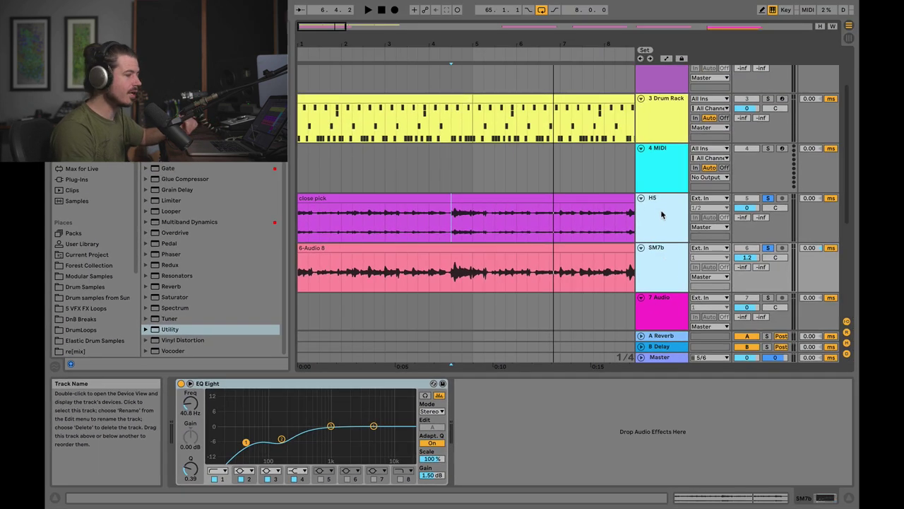
# - Group the H5 and SM7b tracks into 5 Group and drop a default EQ Eight on it
pyautogui.rightClick(661, 214)
pyautogui.click(689, 294)
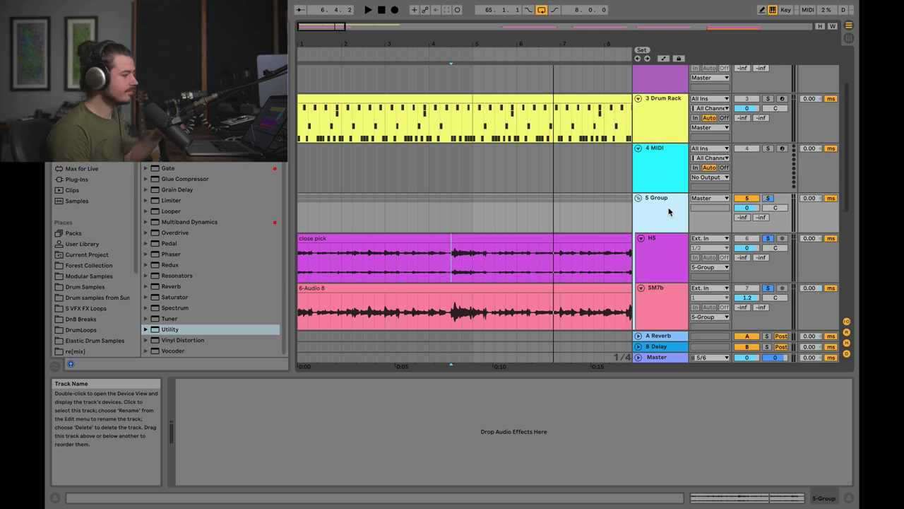
pyautogui.click(646, 211)
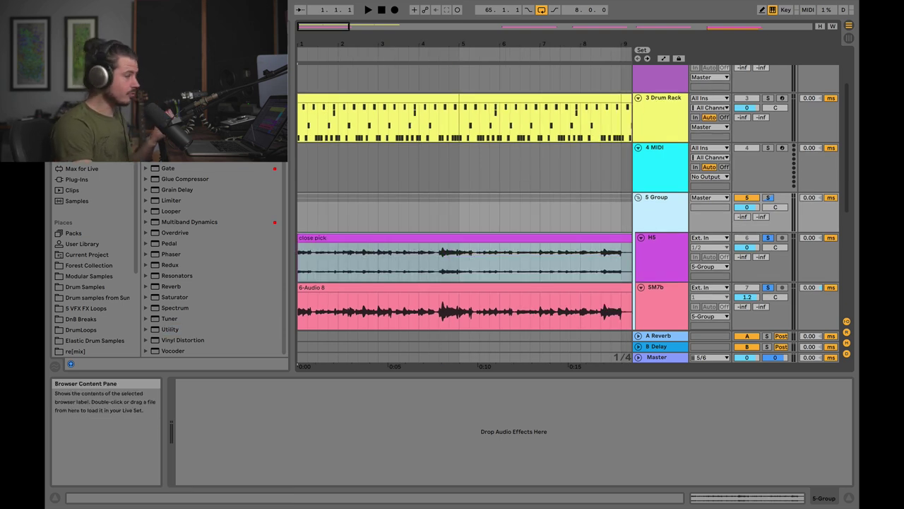
pyautogui.moveTo(614, 212); pyautogui.dragTo(620, 216)
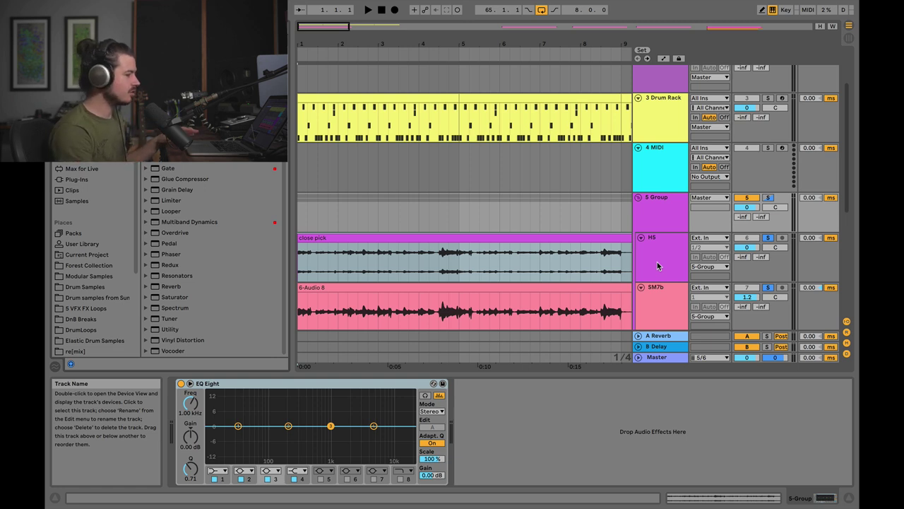
# - Compare the H5 and SM7b devices, then select 5 Group, set the start point and unsolo it
pyautogui.click(657, 265)
pyautogui.click(664, 295)
pyautogui.click(647, 257)
pyautogui.click(673, 302)
pyautogui.click(662, 263)
pyautogui.click(673, 297)
pyautogui.click(657, 259)
pyautogui.click(659, 204)
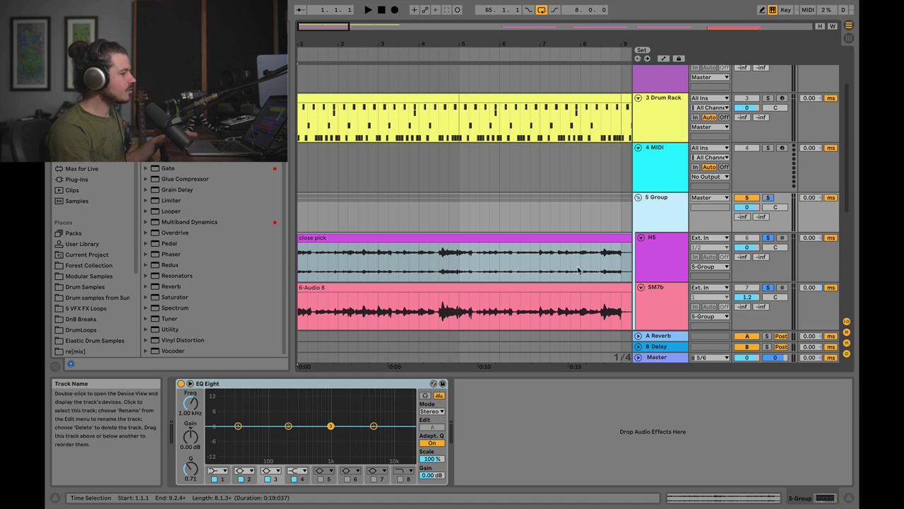
pyautogui.click(306, 165)
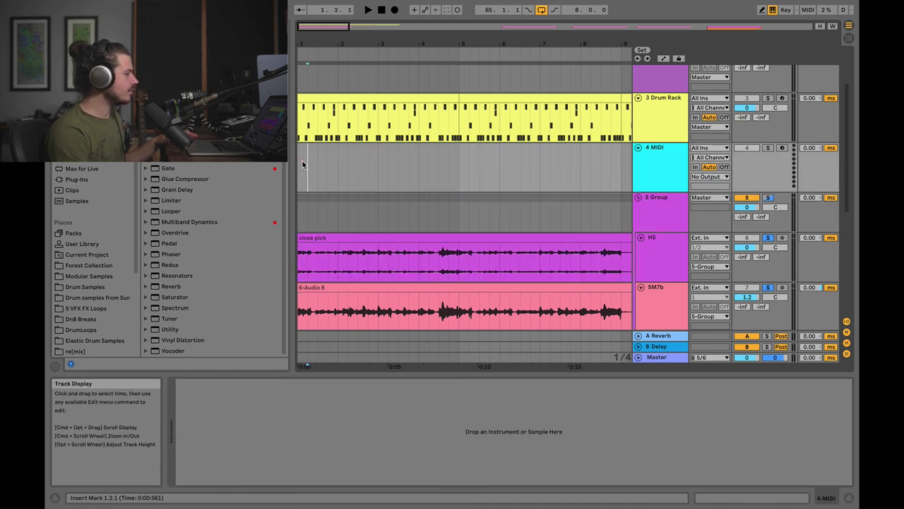
pyautogui.click(768, 199)
pyautogui.click(439, 218)
# - Pull EQ Eight band 2 down to -3.84 dB at 267 Hz while playing the group
pyautogui.press('space')
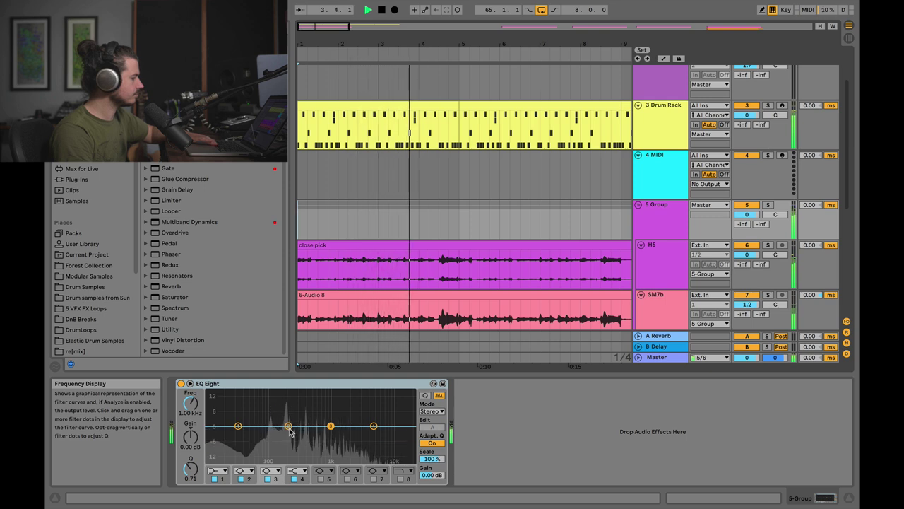
pyautogui.press('space')
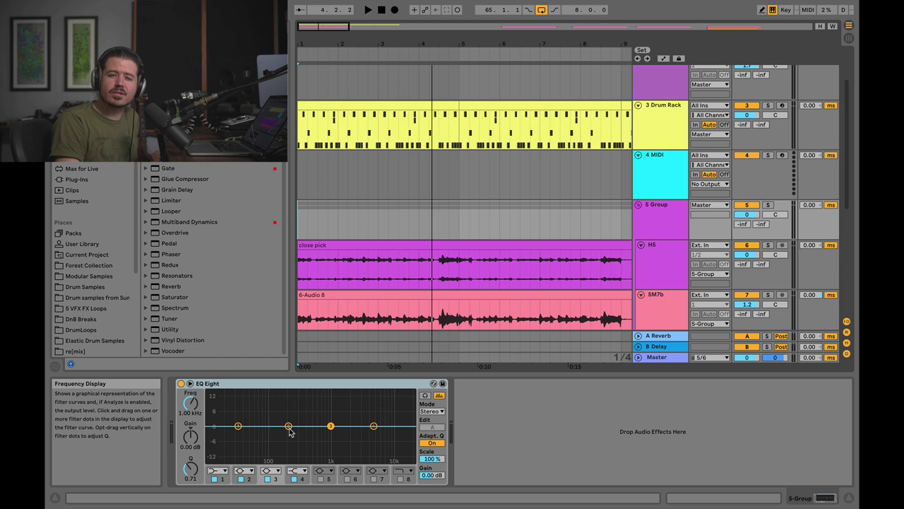
pyautogui.moveTo(289, 433)
pyautogui.mouseDown()
pyautogui.moveTo(282, 433)
pyautogui.moveTo(294, 409)
pyautogui.moveTo(298, 436)
pyautogui.mouseUp()
pyautogui.press('space')
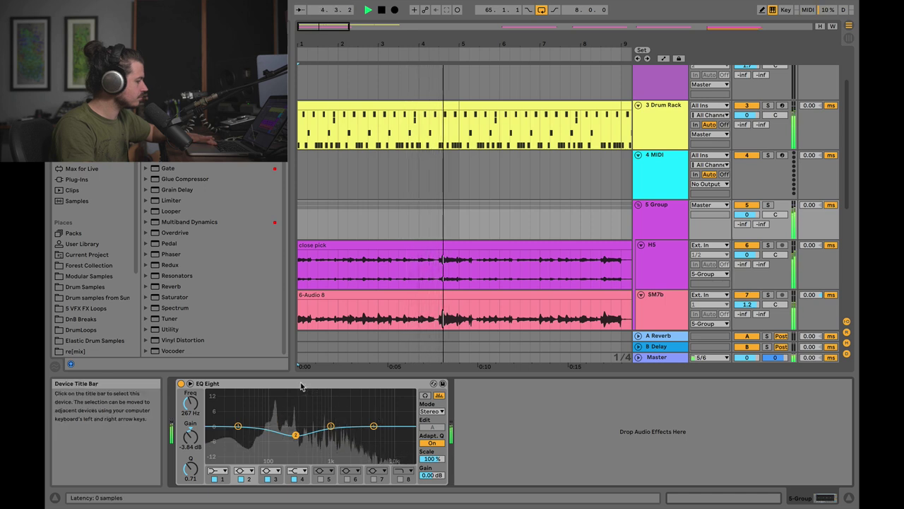
pyautogui.press('space')
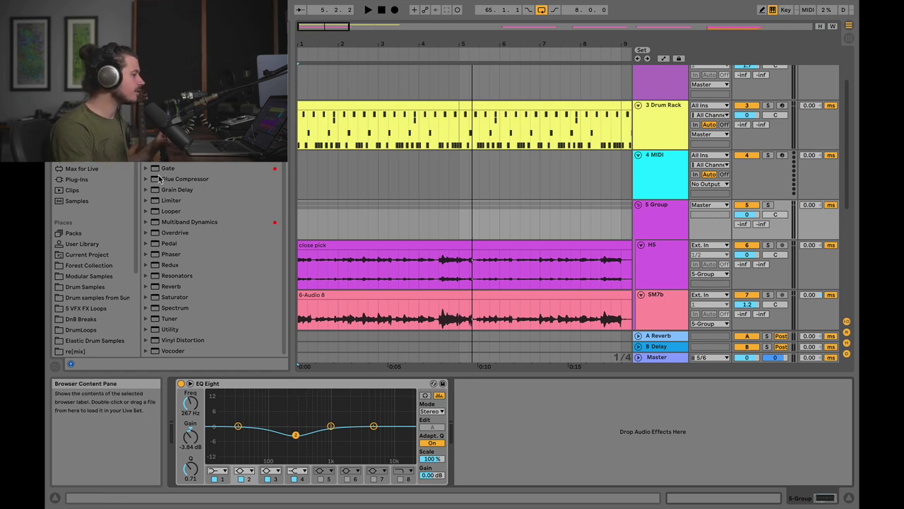
# - Insert a Glue Compressor after EQ Eight with threshold -18.4 dB and ratio 2
pyautogui.moveTo(158, 181); pyautogui.dragTo(548, 415)
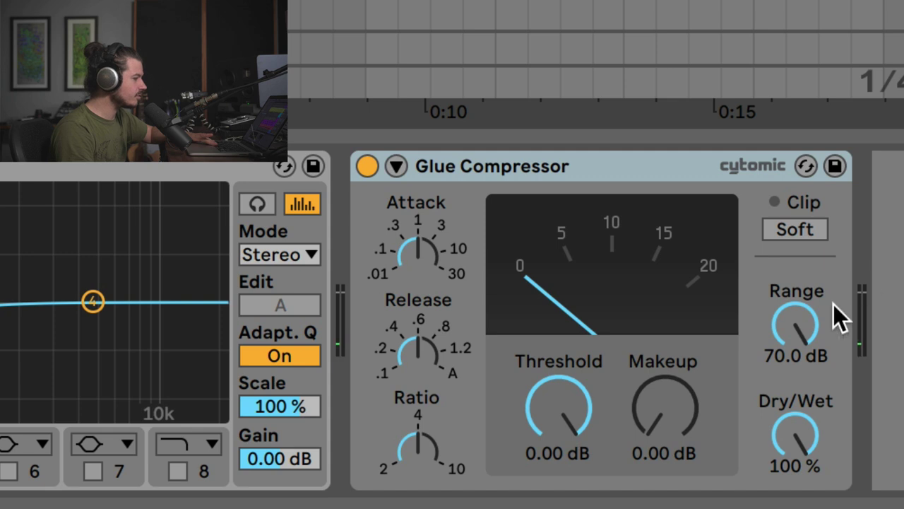
pyautogui.moveTo(576, 404); pyautogui.dragTo(575, 449)
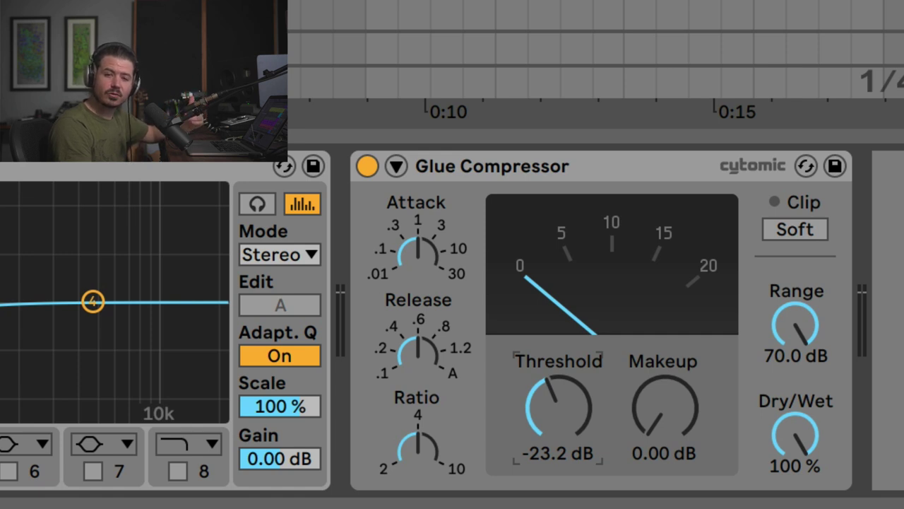
pyautogui.moveTo(576, 449); pyautogui.dragTo(555, 403)
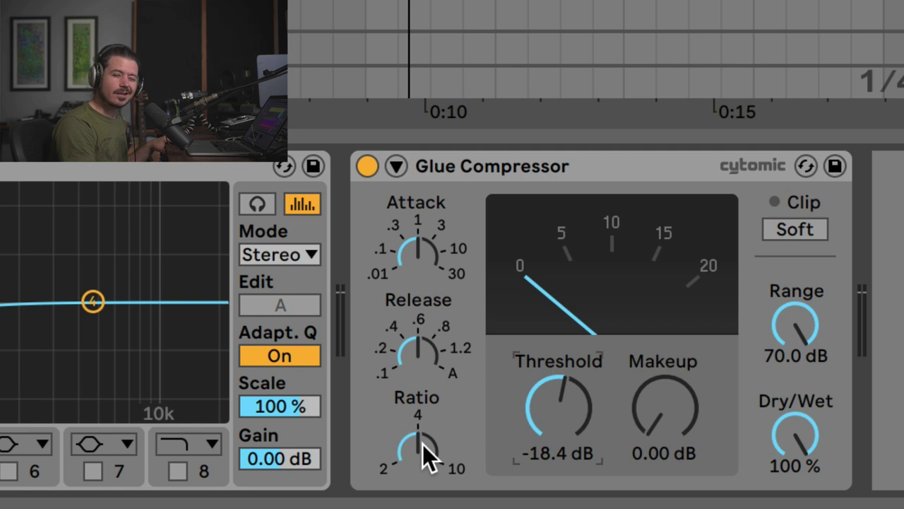
pyautogui.moveTo(414, 473); pyautogui.dragTo(404, 485)
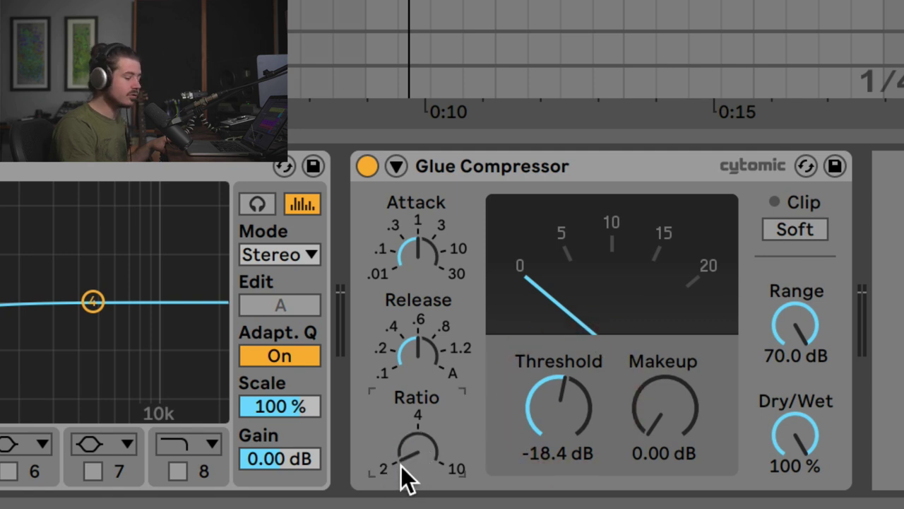
# - Raise the Glue Compressor threshold to -13.0 dB and makeup gain to 3.33 dB
pyautogui.click(559, 416)
pyautogui.press('space')
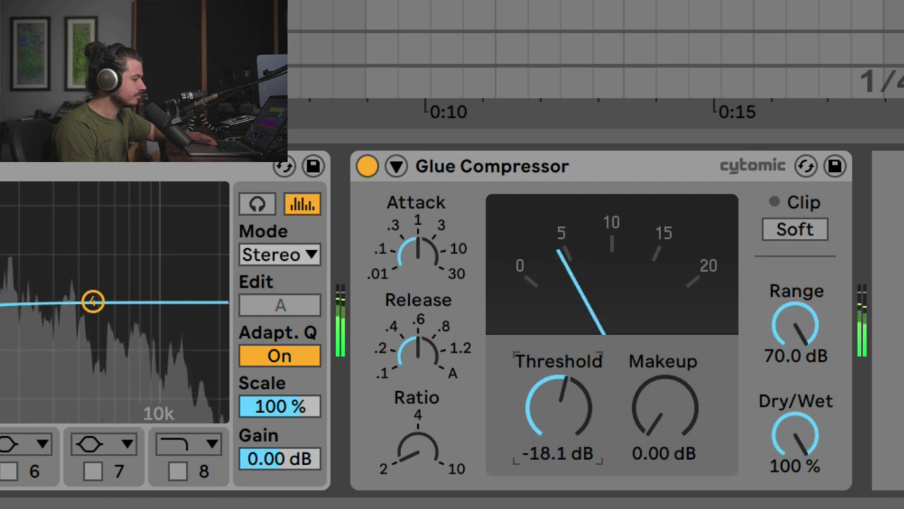
pyautogui.moveTo(558, 417); pyautogui.dragTo(559, 379)
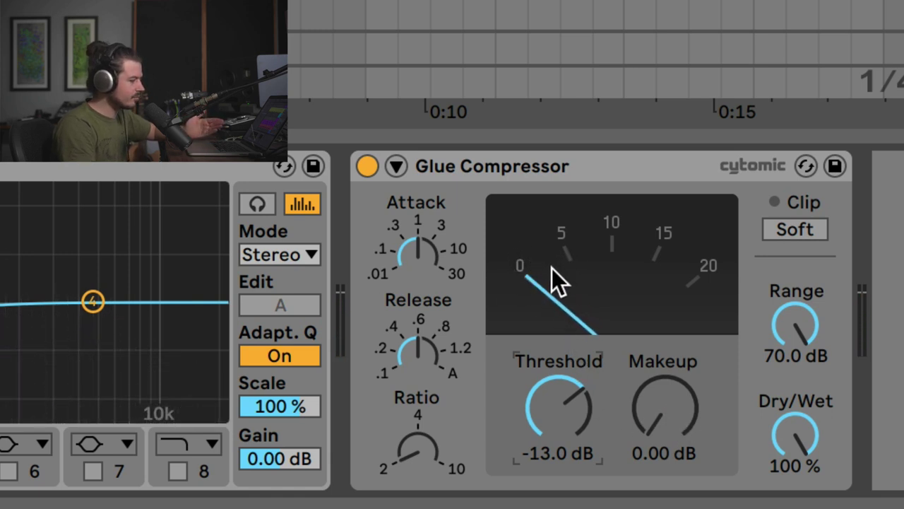
pyautogui.moveTo(664, 407); pyautogui.dragTo(511, 286)
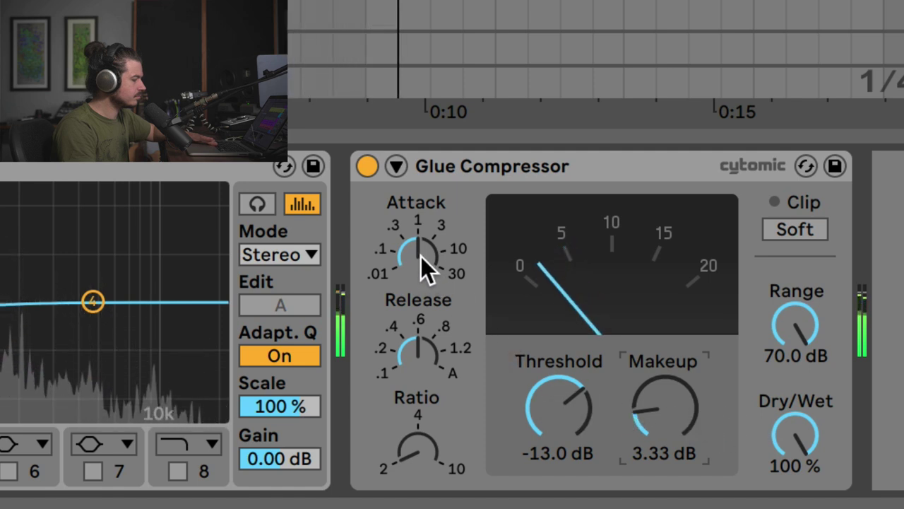
# - Slow the attack to about 3 and lengthen release to about 1.2, auditioning the result
pyautogui.moveTo(419, 273); pyautogui.dragTo(419, 251)
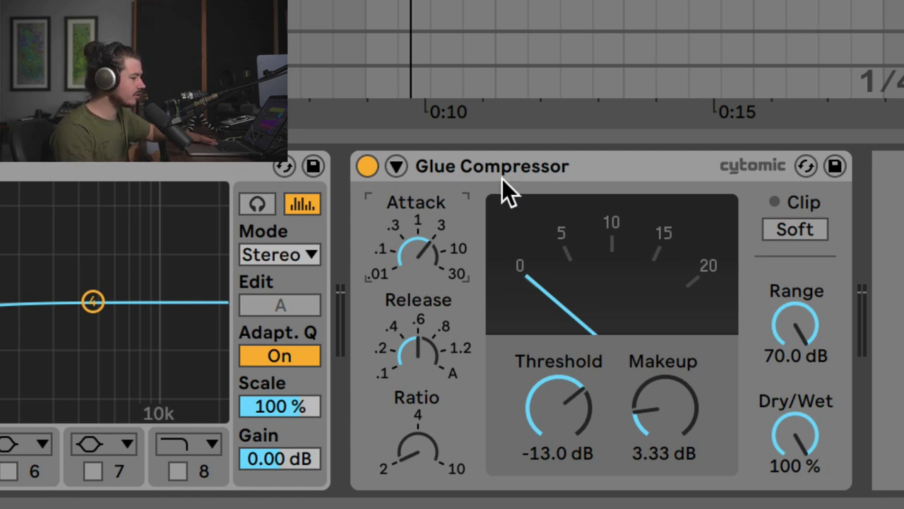
pyautogui.press('space')
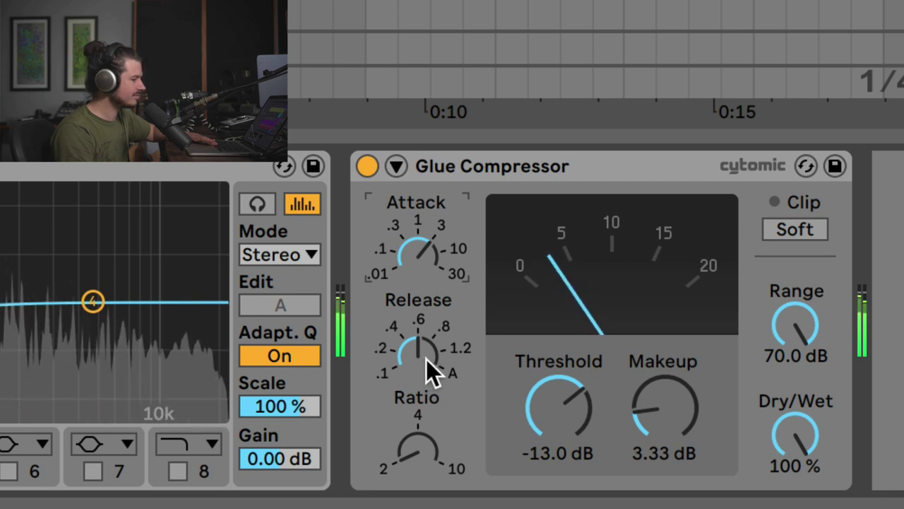
pyautogui.press('space')
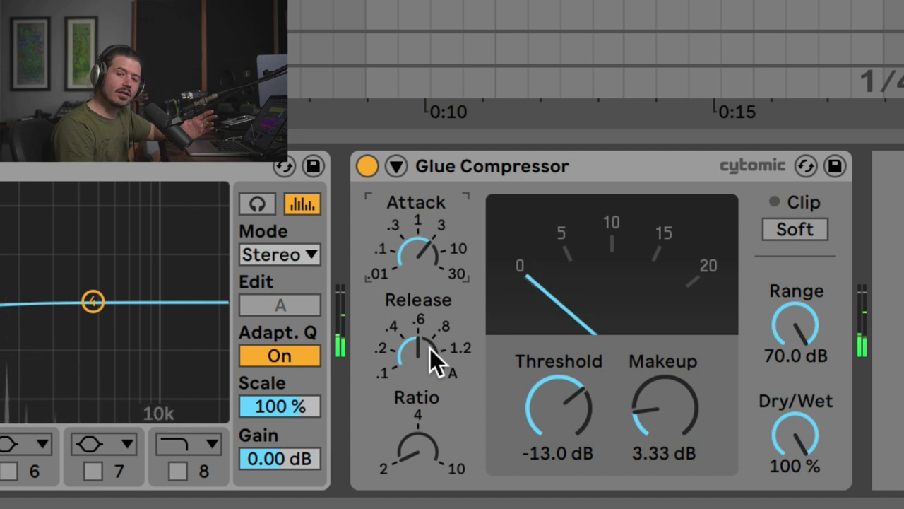
pyautogui.moveTo(419, 350); pyautogui.dragTo(419, 318)
pyautogui.moveTo(419, 350); pyautogui.dragTo(419, 340)
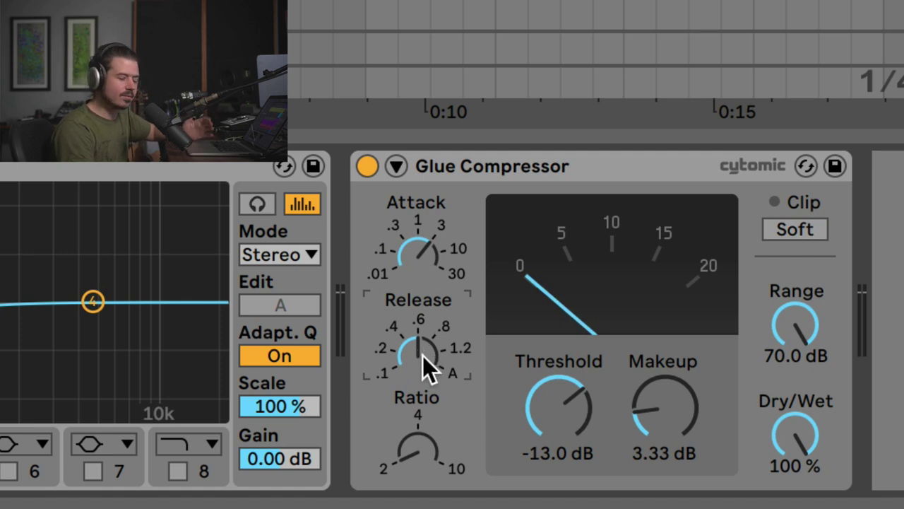
pyautogui.moveTo(420, 352); pyautogui.dragTo(419, 332)
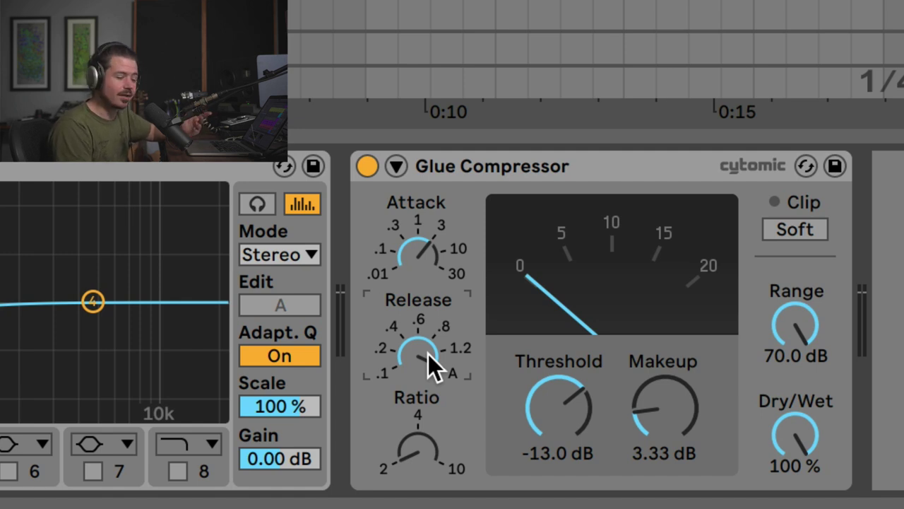
pyautogui.press('space')
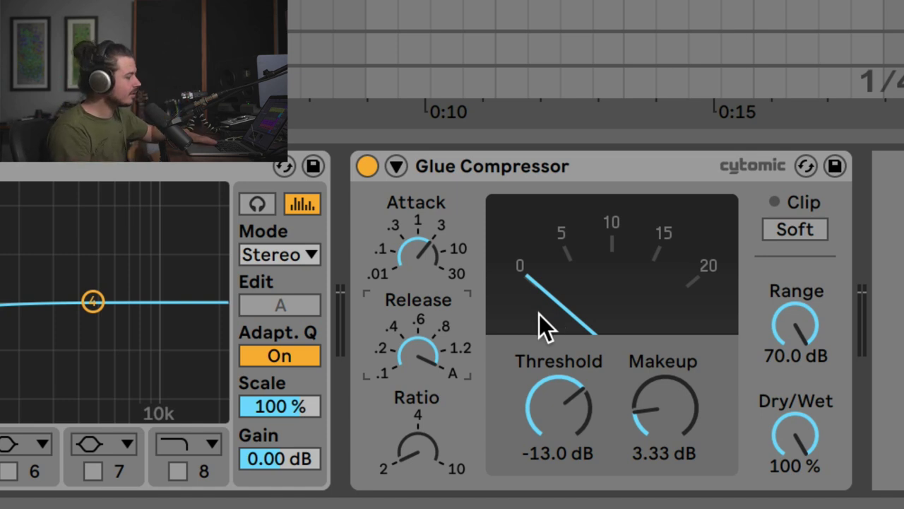
pyautogui.moveTo(424, 372); pyautogui.dragTo(428, 334)
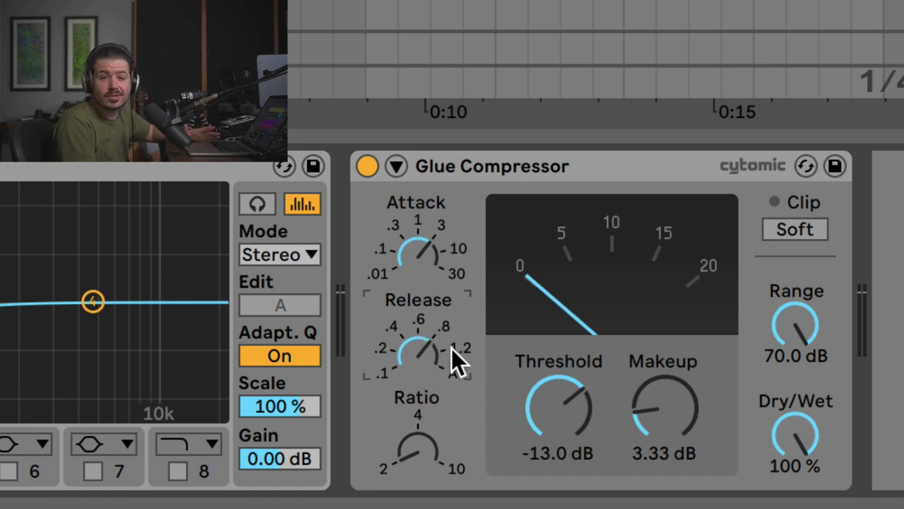
pyautogui.press('space')
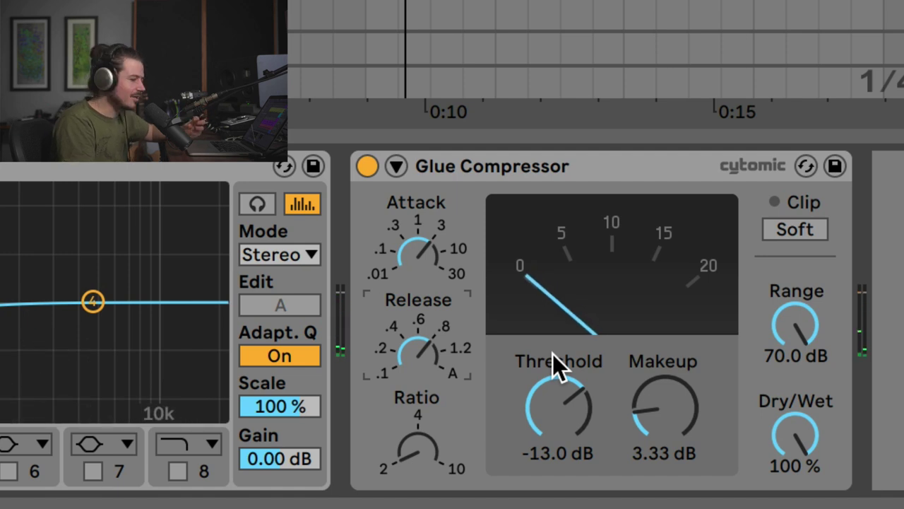
pyautogui.click(556, 168)
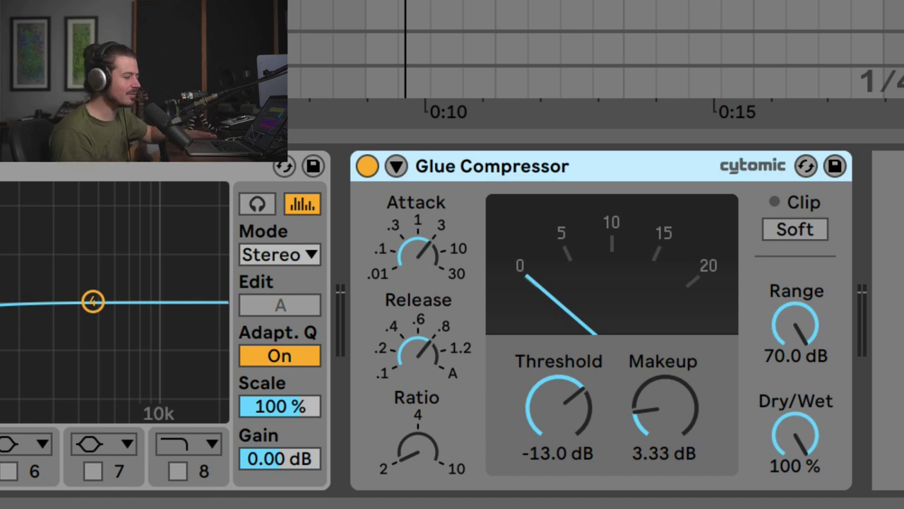
pyautogui.press('space')
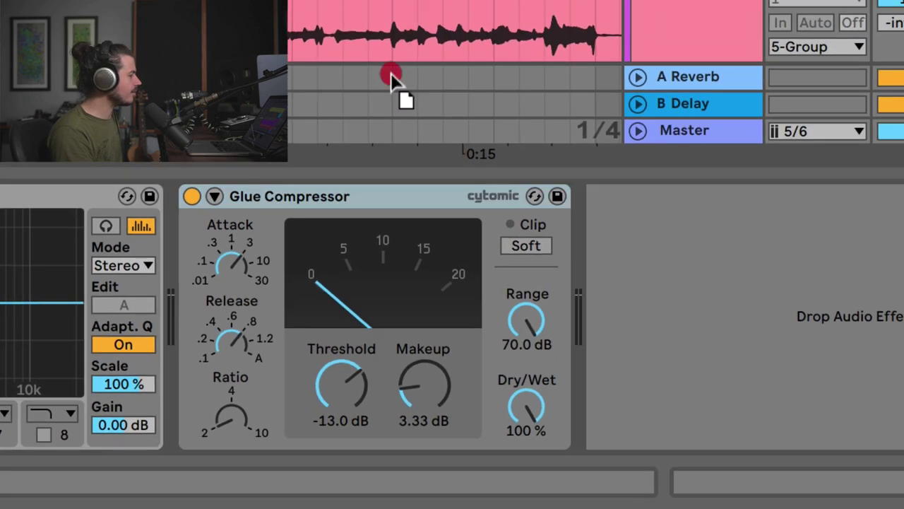
# - Drop an Overdrive after the Glue Compressor and play to audition it
pyautogui.moveTo(626, 20); pyautogui.dragTo(903, 238)
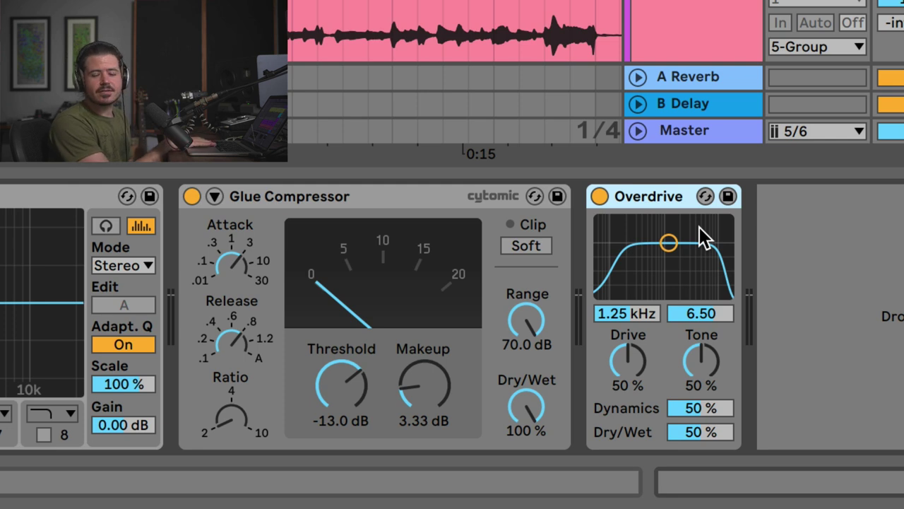
pyautogui.press('space')
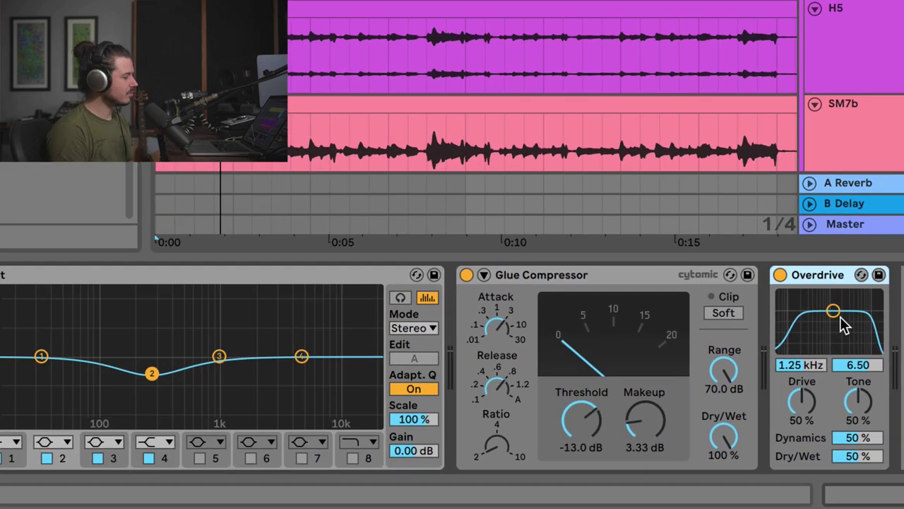
# - Reshape EQ Eight band 4 into a bell peak pushed up toward 10 kHz
pyautogui.moveTo(302, 356); pyautogui.dragTo(290, 337)
pyautogui.click(154, 442)
pyautogui.click(151, 368)
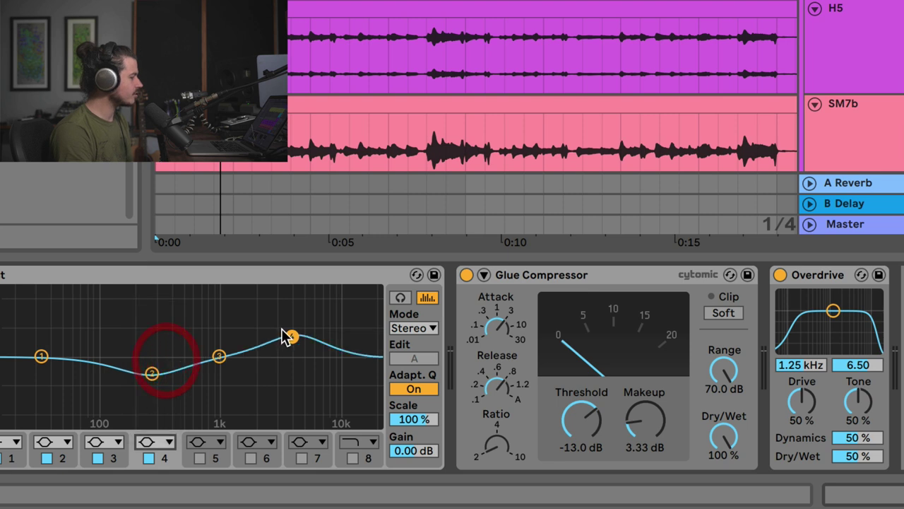
pyautogui.moveTo(304, 334); pyautogui.dragTo(339, 337)
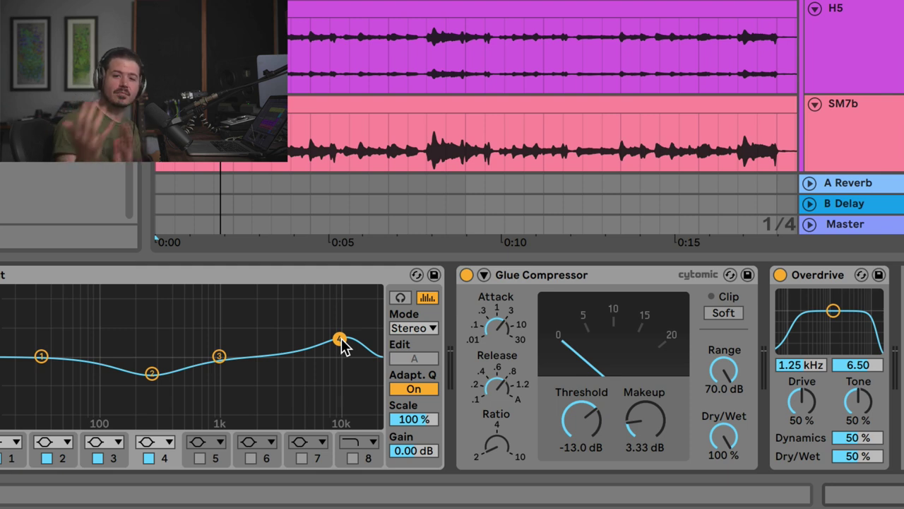
# - Switch off EQ band 4, comparing with the Overdrive bypassed and re-enabled
pyautogui.click(780, 275)
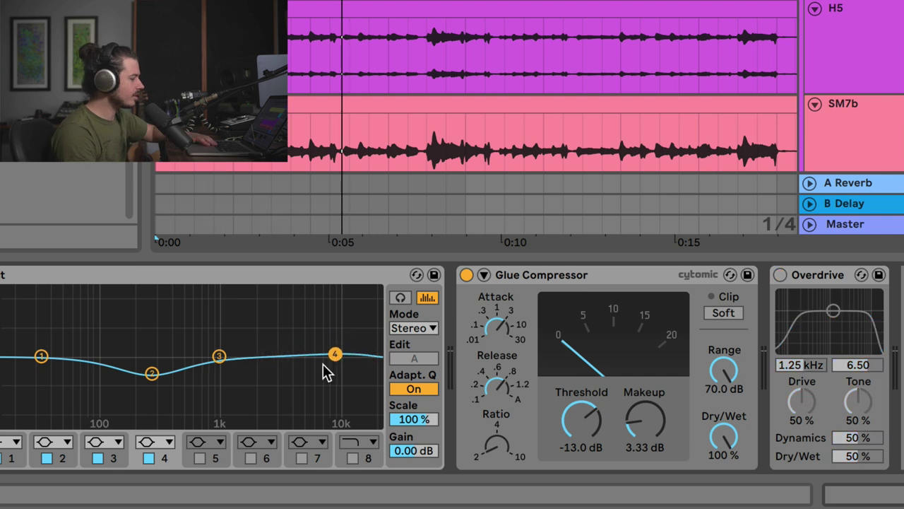
pyautogui.click(150, 458)
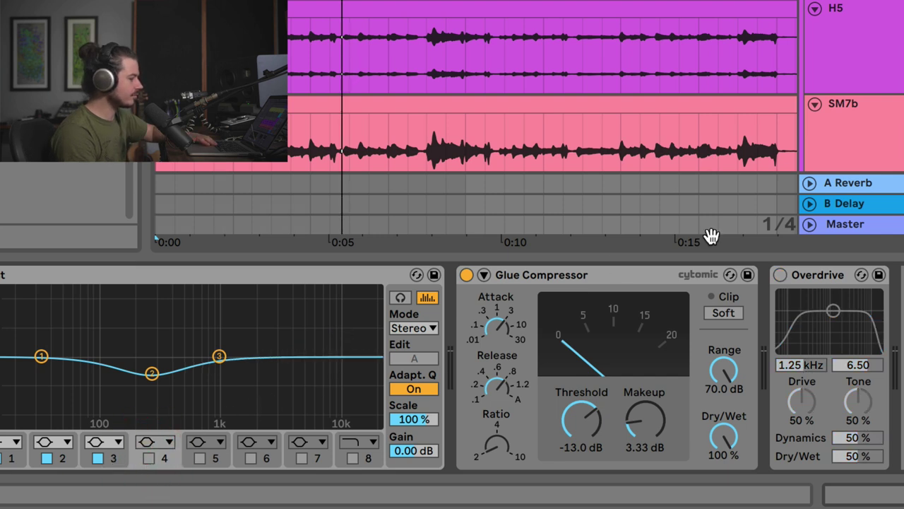
pyautogui.click(780, 275)
# - Move the Overdrive filter to 4.71 kHz with width 5.99 and audition it
pyautogui.moveTo(830, 308); pyautogui.dragTo(853, 313)
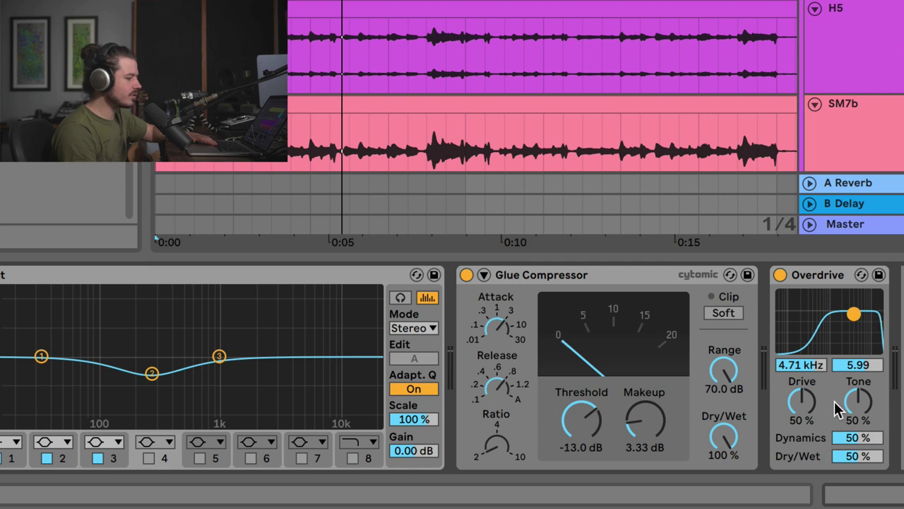
pyautogui.press('space')
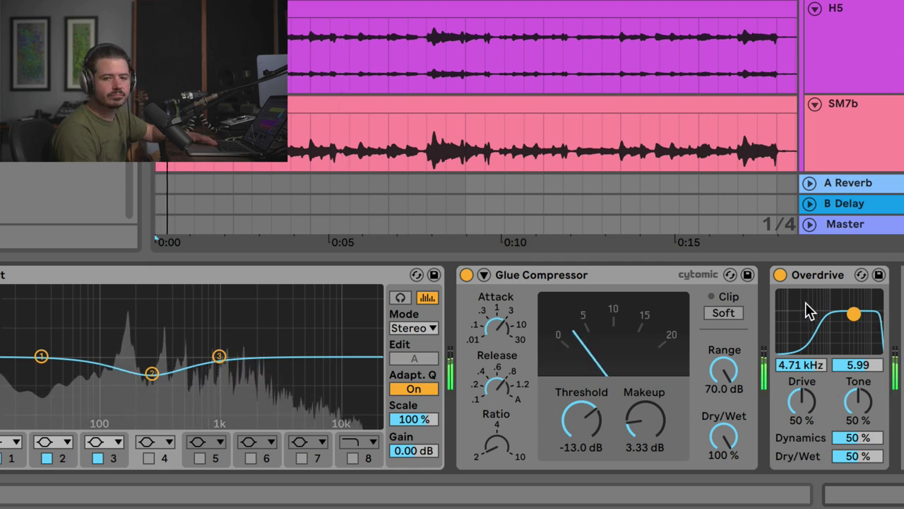
pyautogui.press('space')
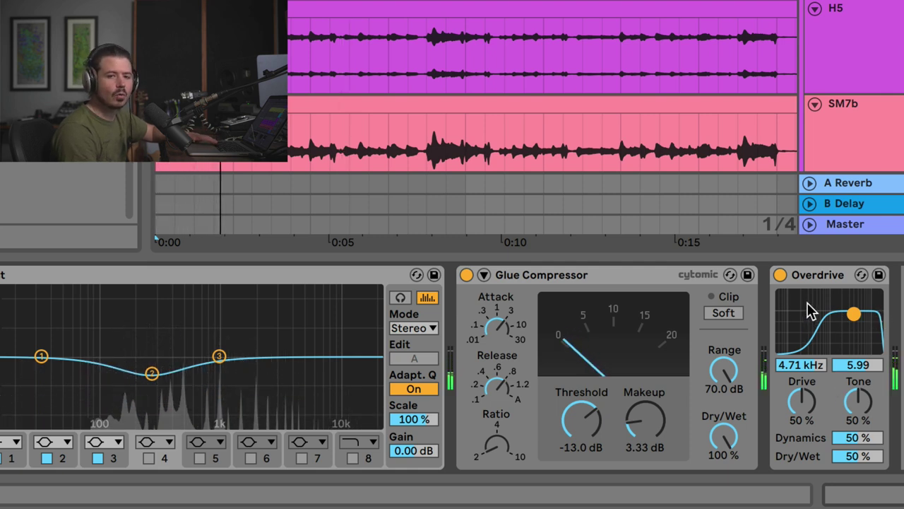
# - Set the Overdrive Dry/Wet to 0% and A/B the device during playback
pyautogui.click(852, 459)
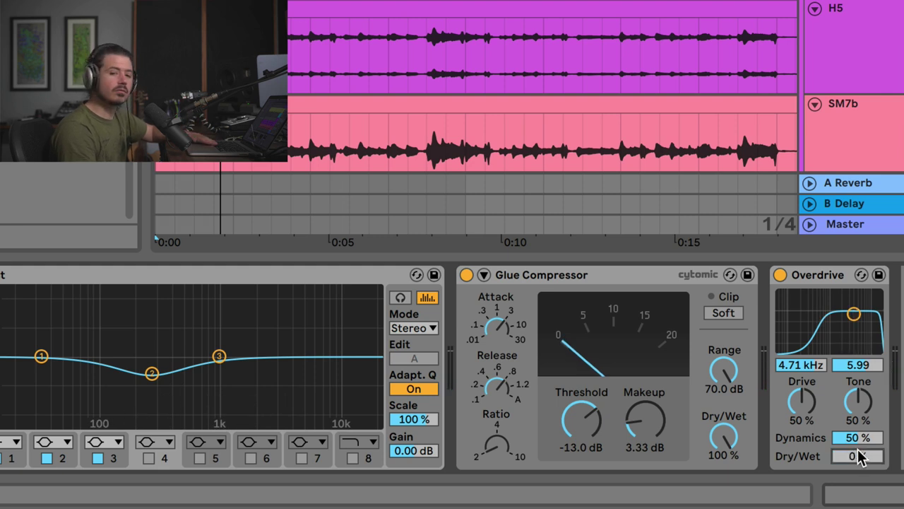
pyautogui.press('space')
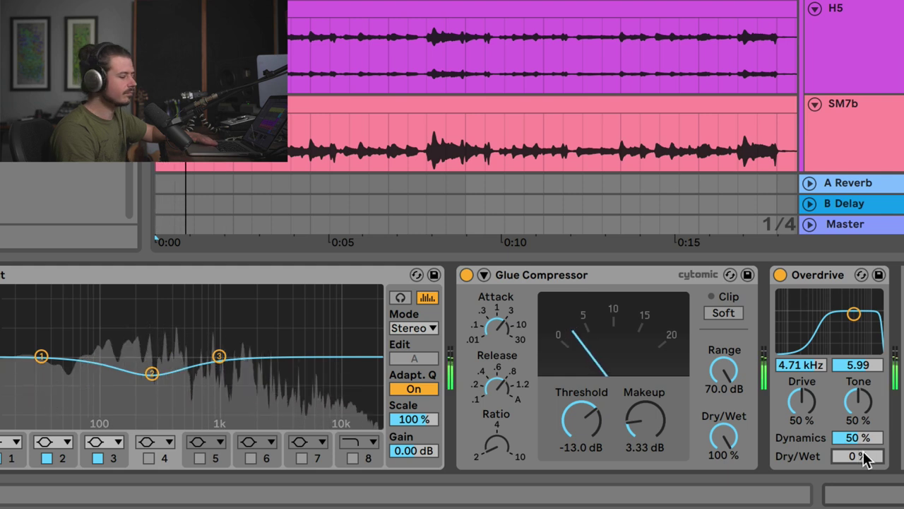
pyautogui.press('space')
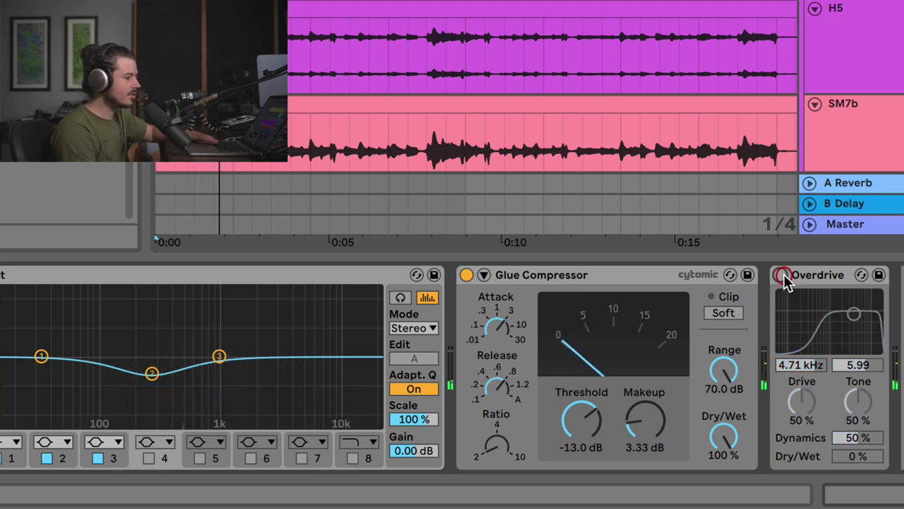
pyautogui.click(780, 275)
pyautogui.click(780, 275)
pyautogui.press('space')
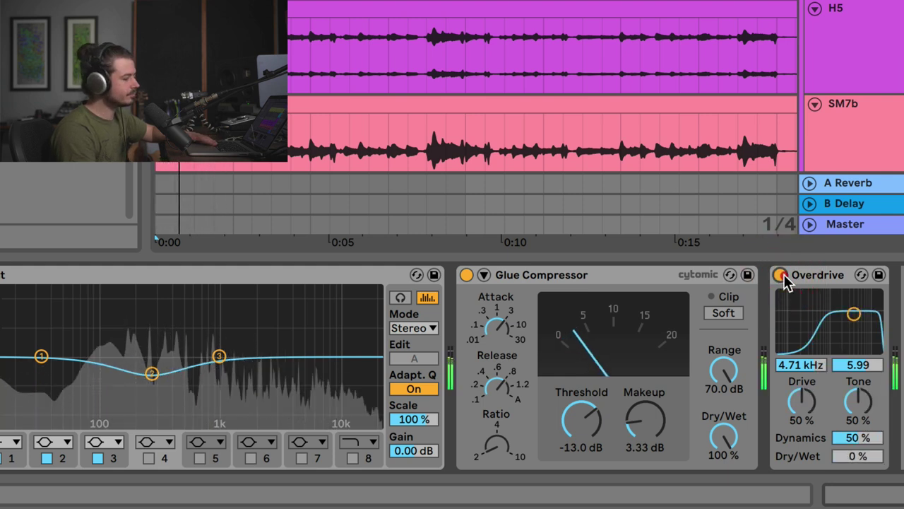
pyautogui.click(781, 276)
pyautogui.click(780, 276)
# - Raise the Overdrive Dry/Wet to 8%, comparing bypassed and active during playback
pyautogui.click(858, 455)
pyautogui.press('space')
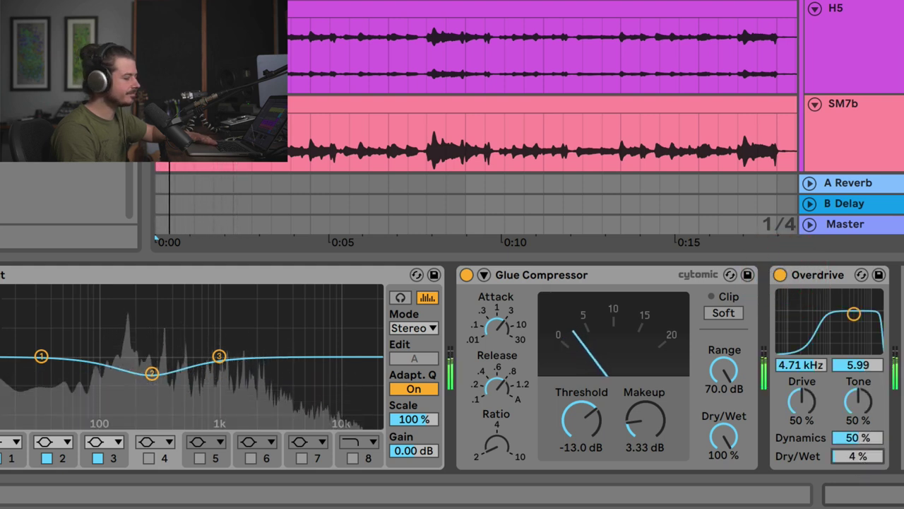
pyautogui.moveTo(859, 456)
pyautogui.mouseDown()
pyautogui.moveTo(858, 448)
pyautogui.moveTo(858, 460)
pyautogui.mouseUp()
pyautogui.press('space')
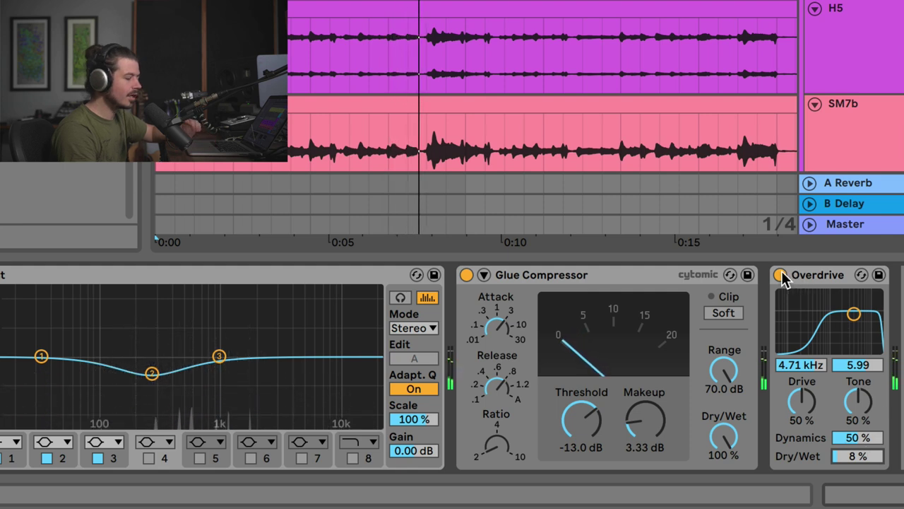
pyautogui.click(781, 275)
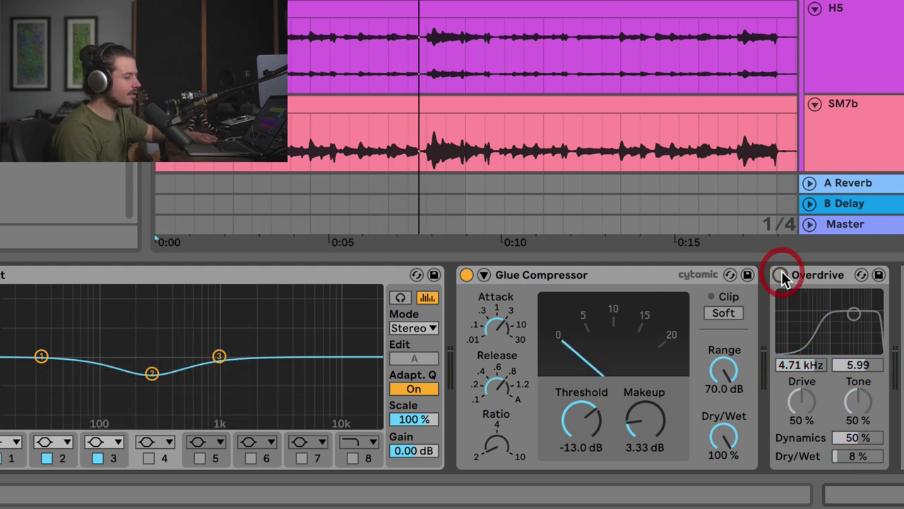
pyautogui.press('space')
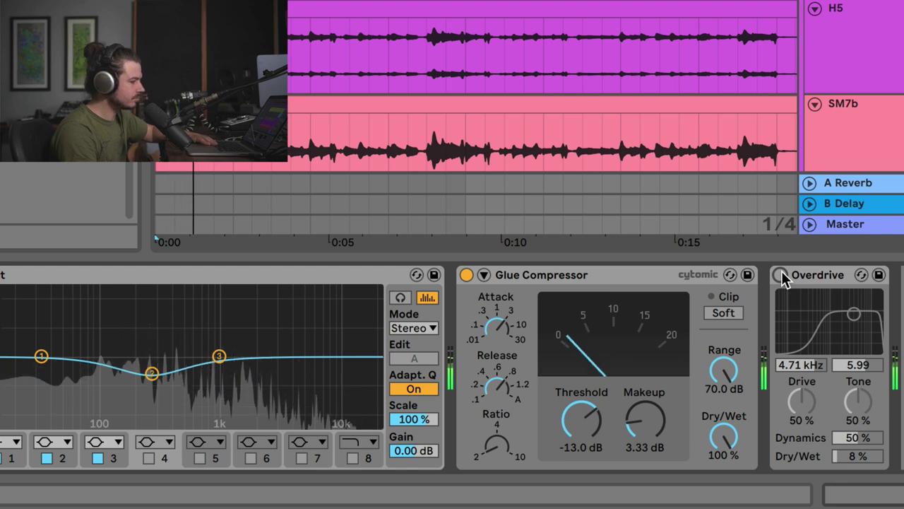
pyautogui.click(780, 275)
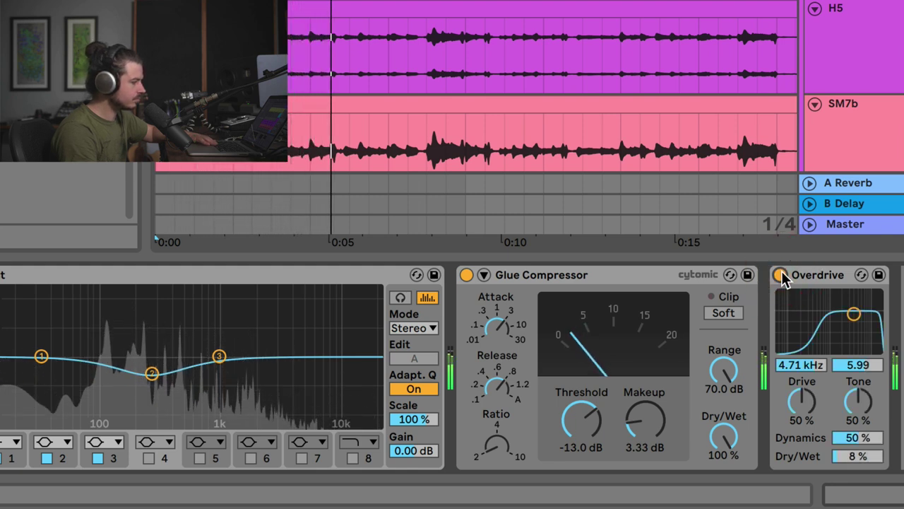
pyautogui.click(781, 275)
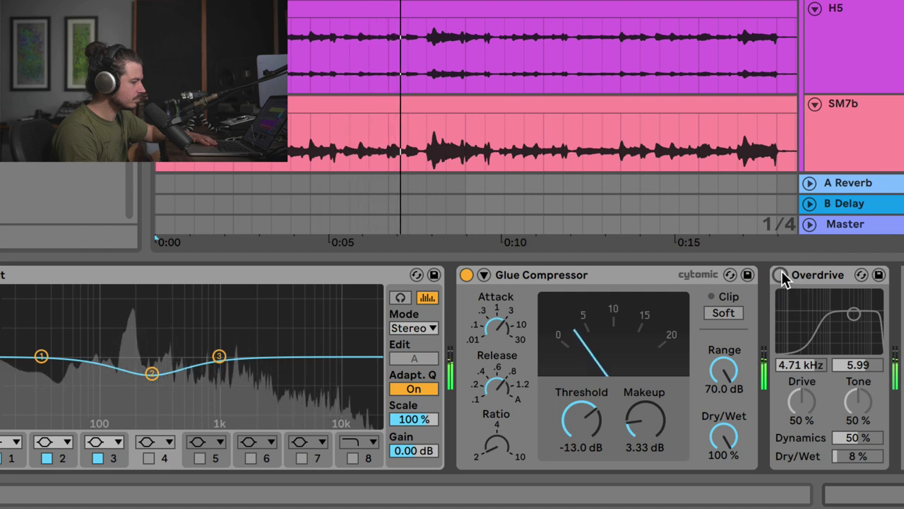
pyautogui.click(781, 276)
pyautogui.press('space')
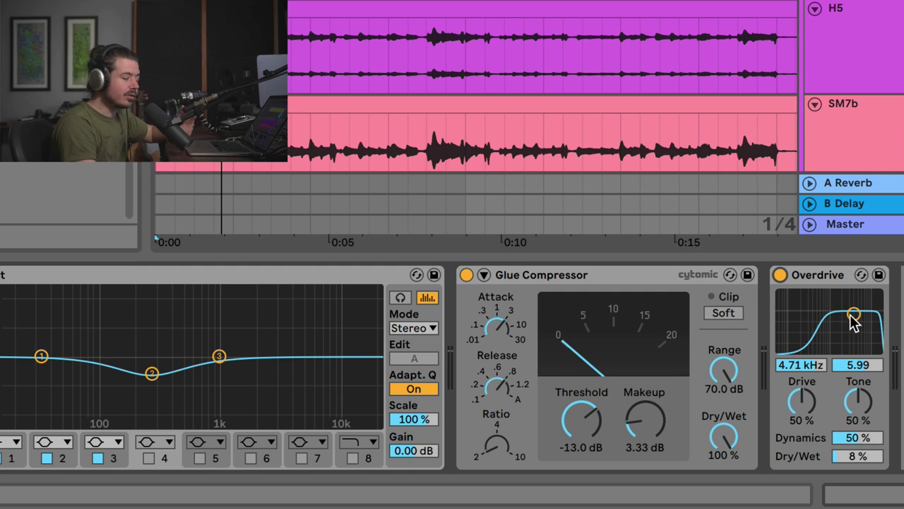
# - Drag the Overdrive's filter node to centre at 6.20 kHz with width 2.45
pyautogui.click(853, 315)
pyautogui.moveTo(853, 315); pyautogui.dragTo(861, 323)
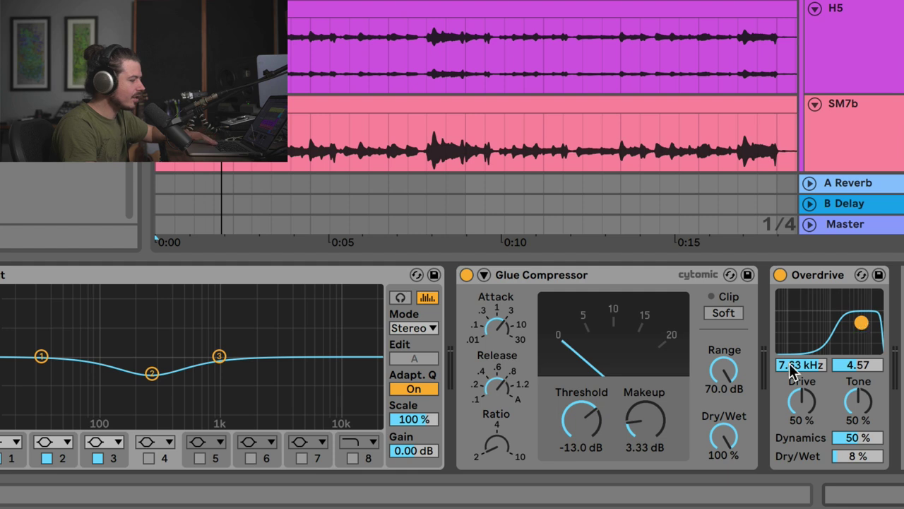
pyautogui.moveTo(862, 322); pyautogui.dragTo(856, 333)
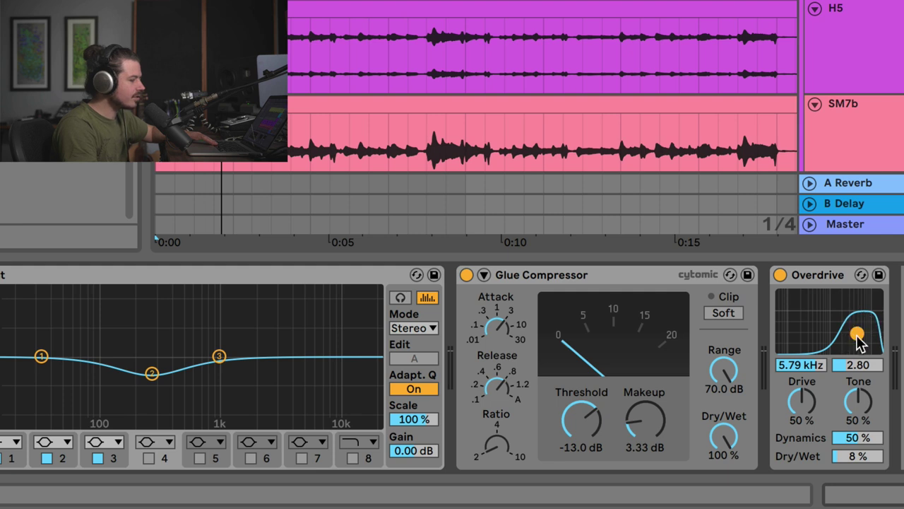
pyautogui.moveTo(858, 334); pyautogui.dragTo(860, 337)
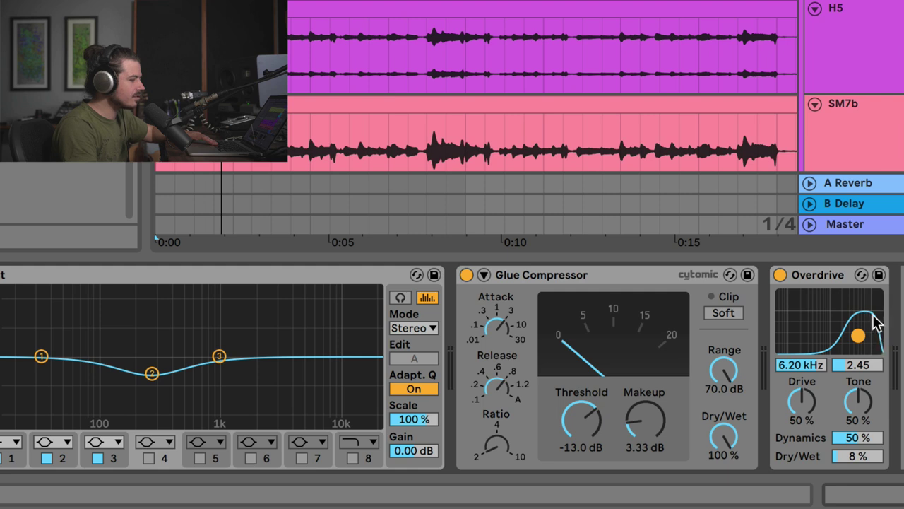
# - A/B the Overdrive during playback and nudge its Dry/Wet to 10%, leaving it active
pyautogui.click(781, 276)
pyautogui.press('space')
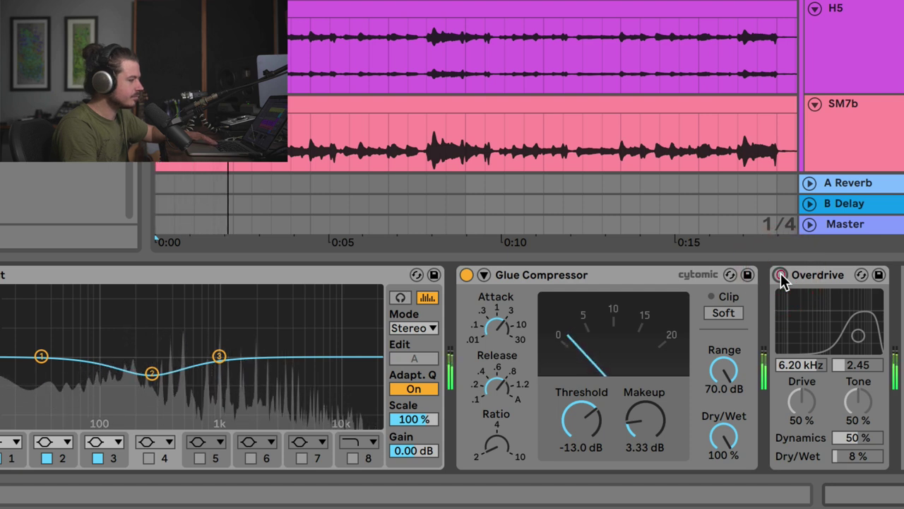
pyautogui.click(781, 276)
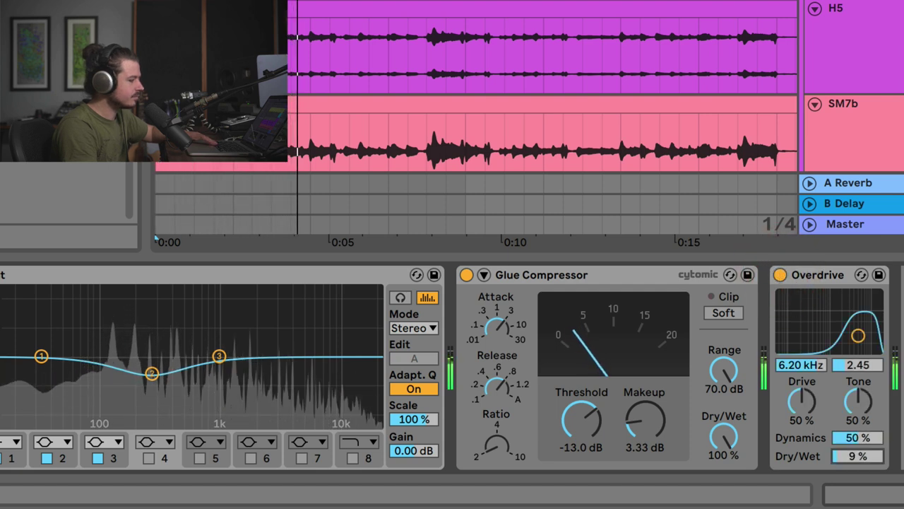
pyautogui.moveTo(858, 456); pyautogui.dragTo(857, 453)
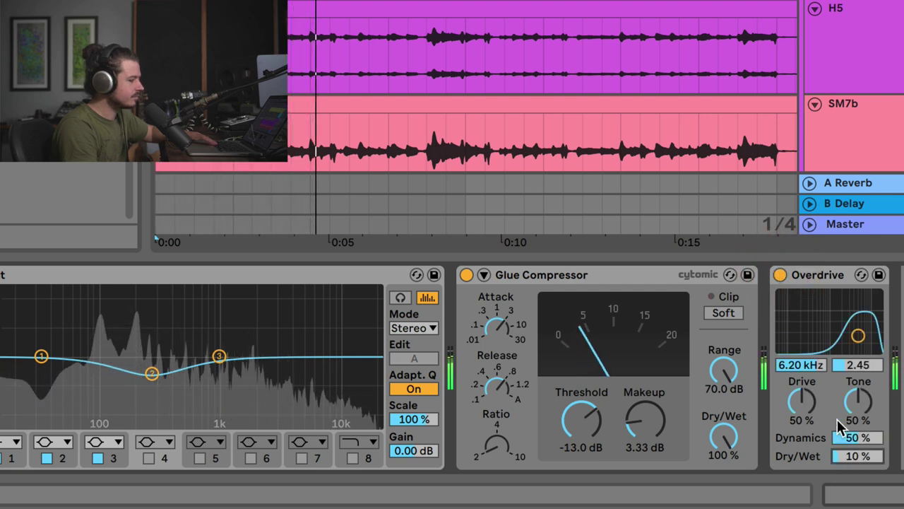
pyautogui.click(780, 275)
pyautogui.click(780, 275)
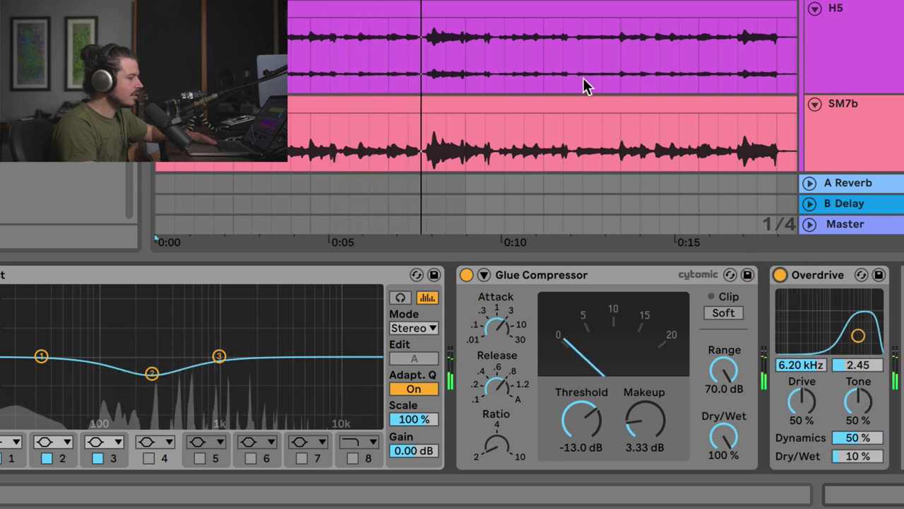
pyautogui.press('space')
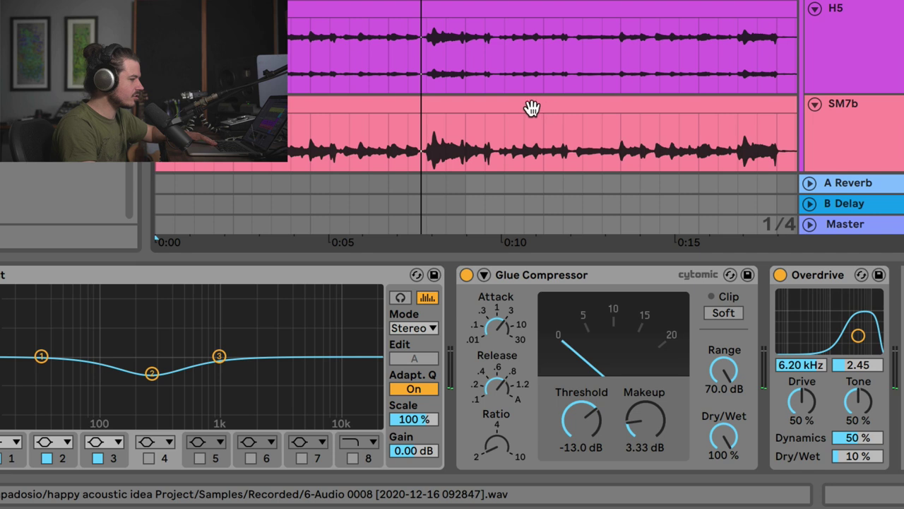
# - Select the 0:13–0:15 passage across the H5 and SM7b clips
pyautogui.click(503, 147)
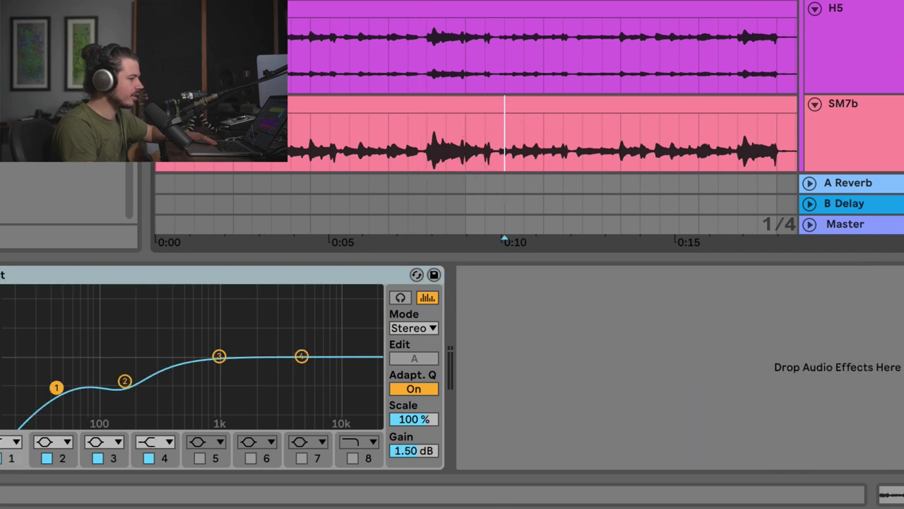
pyautogui.click(836, 8)
pyautogui.moveTo(621, 128); pyautogui.dragTo(696, 56)
pyautogui.rightClick(670, 136)
pyautogui.press('Escape')
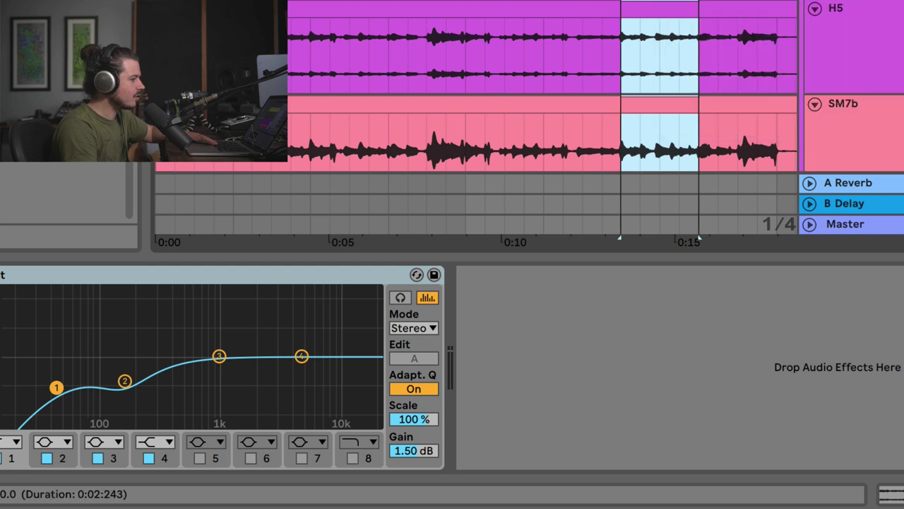
# - Loop the passage on the guitar group, toggling Overdrive off and on, ending on
pyautogui.click(841, 11)
pyautogui.press('space')
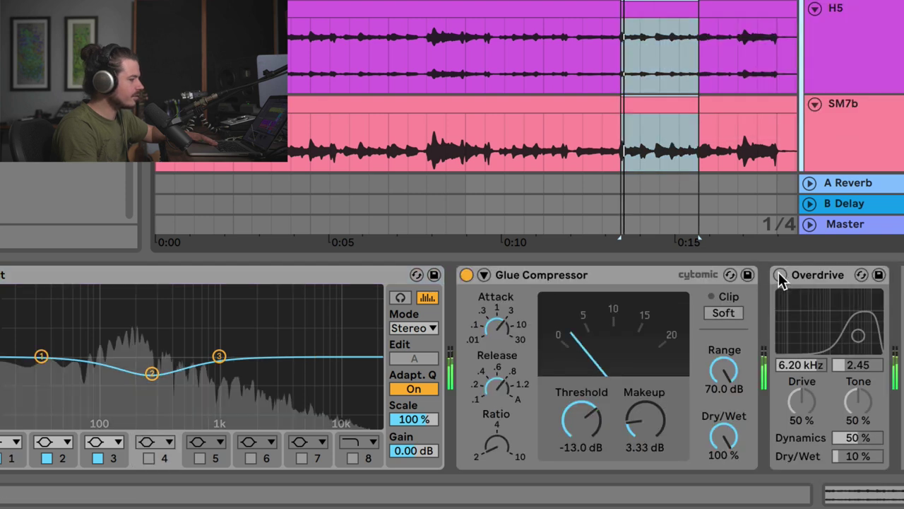
pyautogui.click(780, 274)
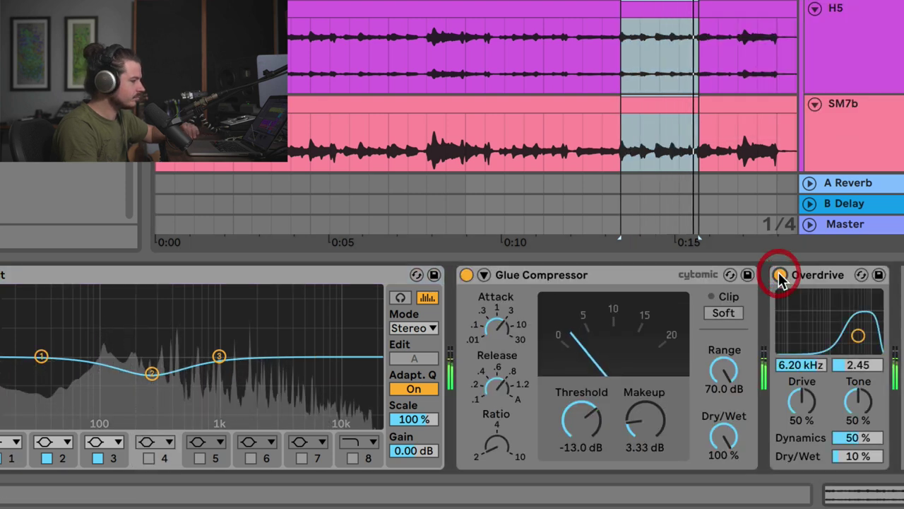
pyautogui.click(780, 275)
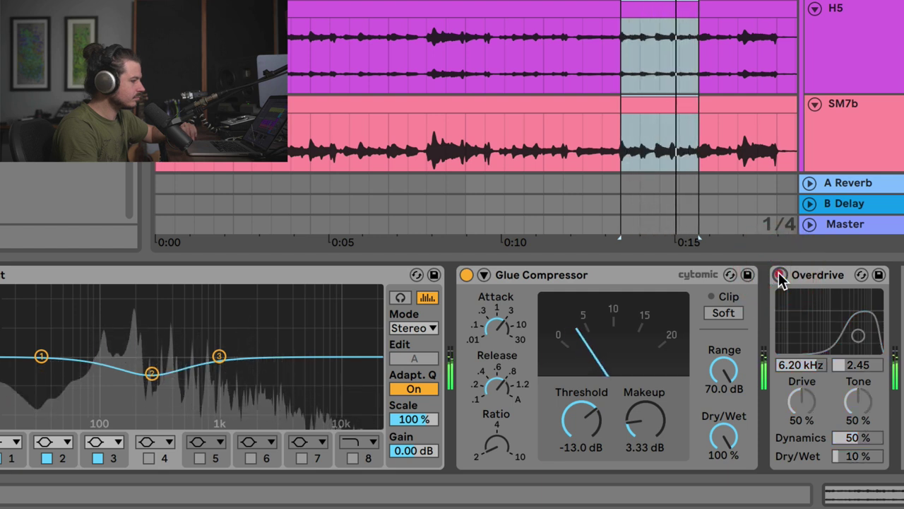
pyautogui.click(780, 275)
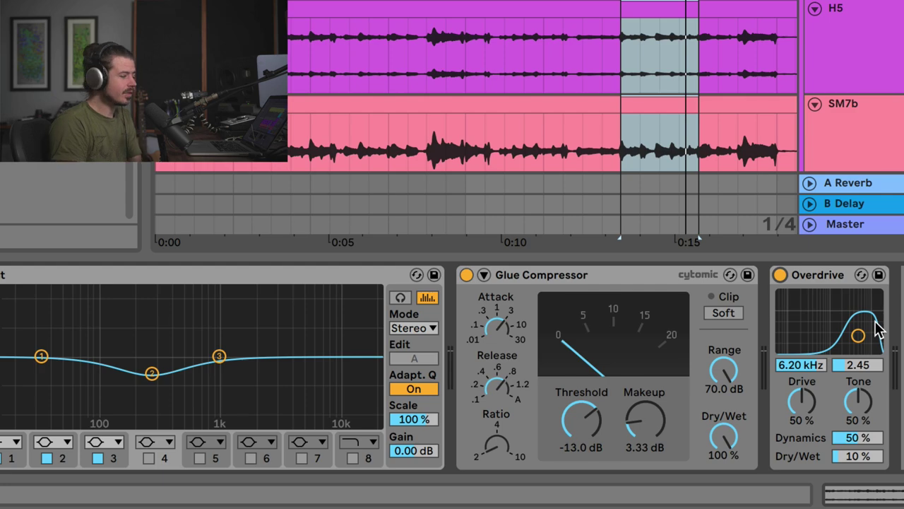
# - Group EQ Eight, Glue Compressor and Overdrive into an Audio Effect Rack and audition it
pyautogui.rightClick(841, 275)
pyautogui.click(872, 365)
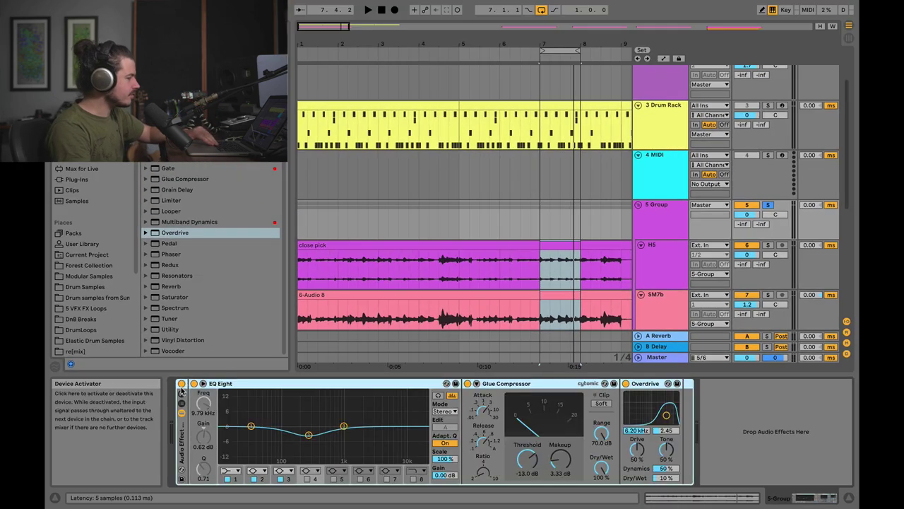
pyautogui.scroll(-1, 565, 220)
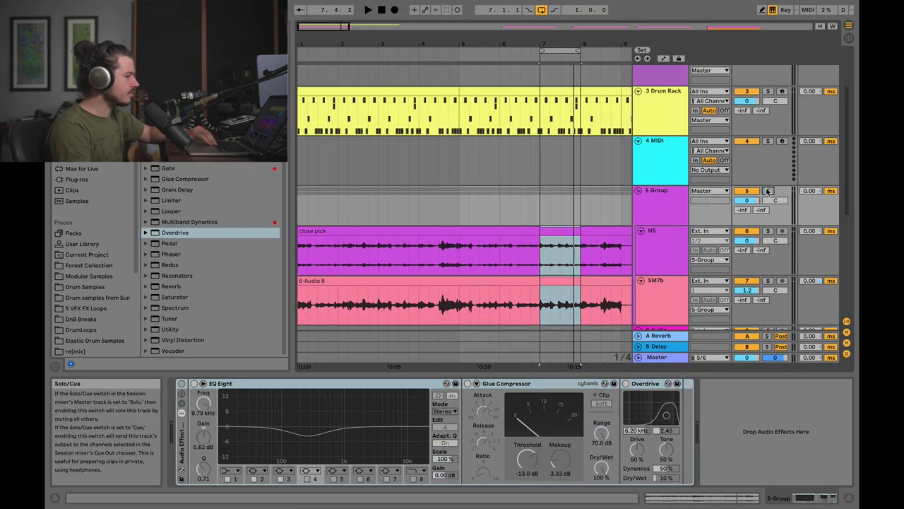
pyautogui.press('space')
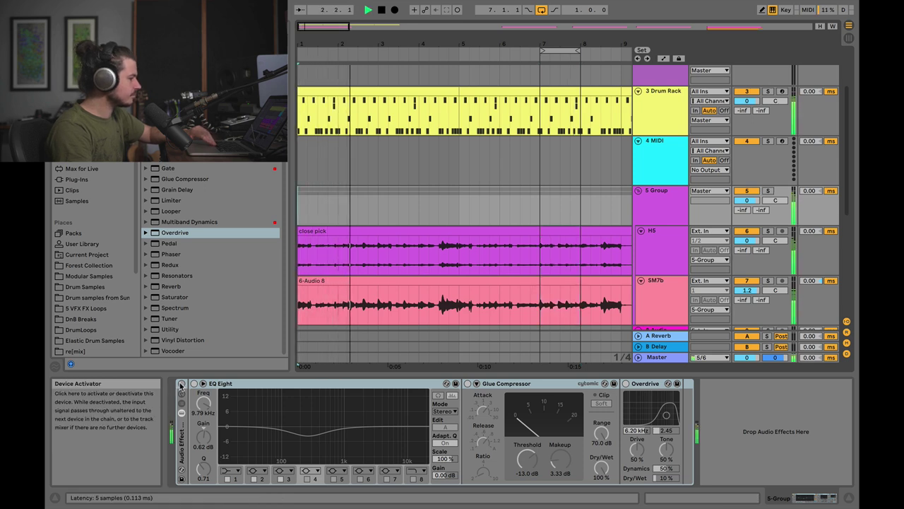
pyautogui.click(181, 385)
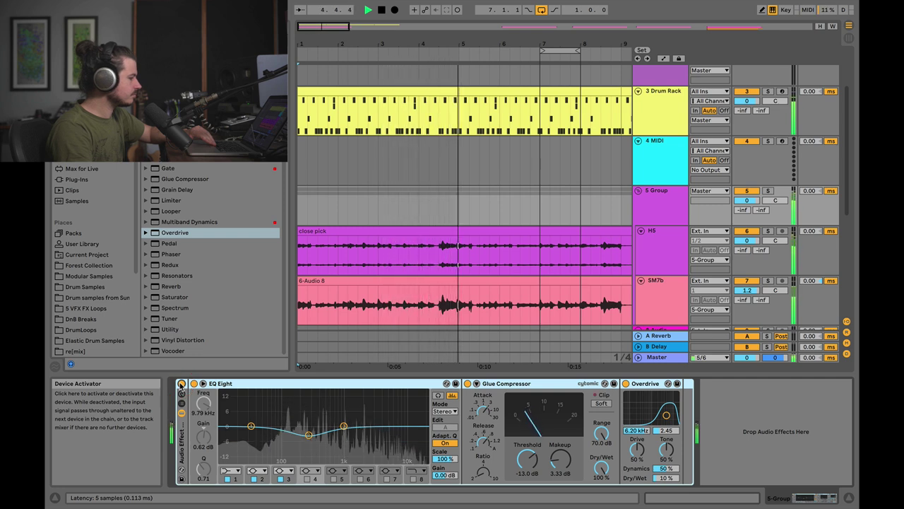
pyautogui.press('space')
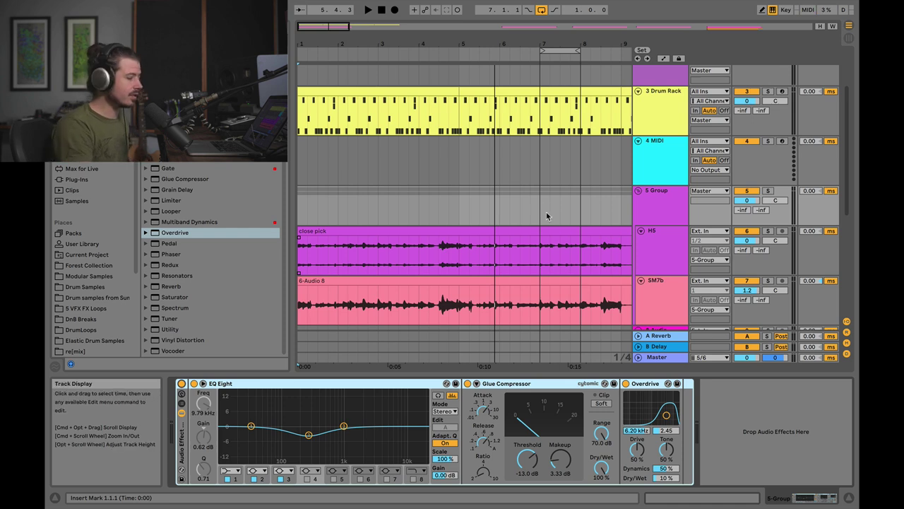
# - Lower Overdrive's Dry/Wet to 5% and play from the close pick clip's start
pyautogui.scroll(1, 545, 214)
pyautogui.moveTo(668, 477); pyautogui.dragTo(668, 480)
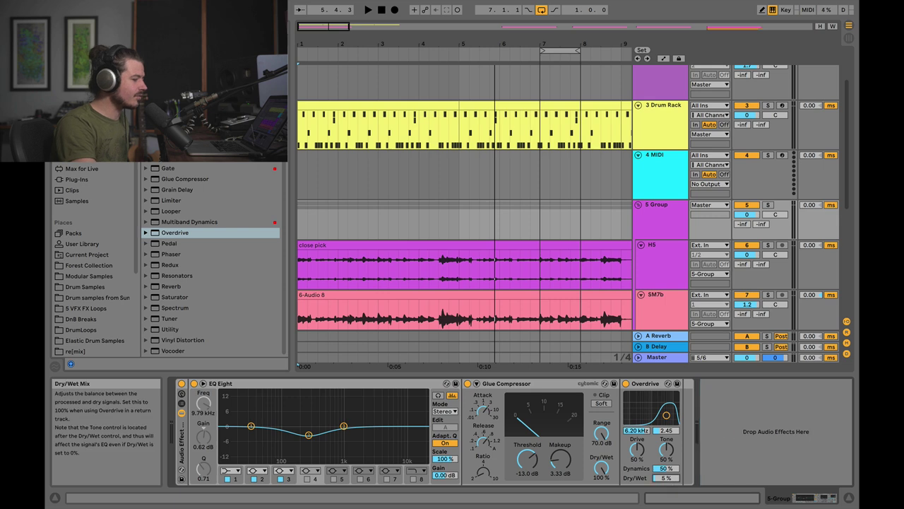
pyautogui.click(303, 266)
pyautogui.press('space')
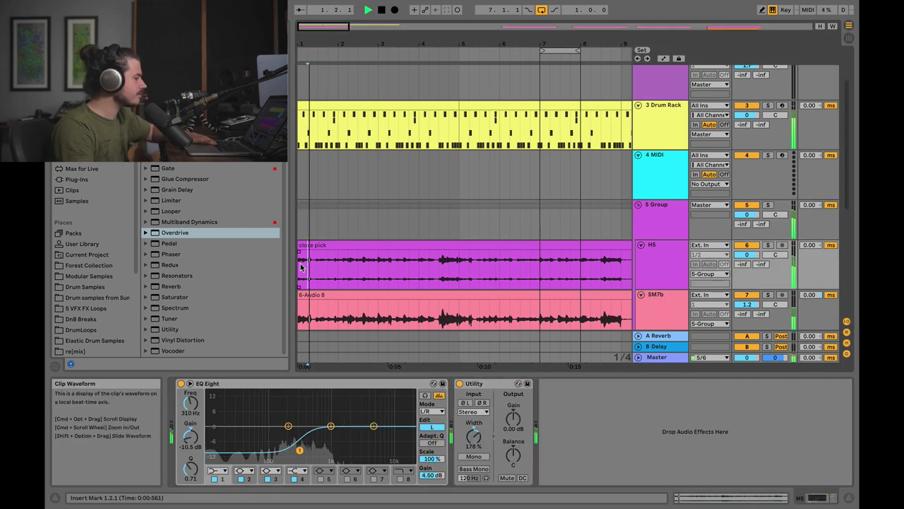
pyautogui.press('Up')
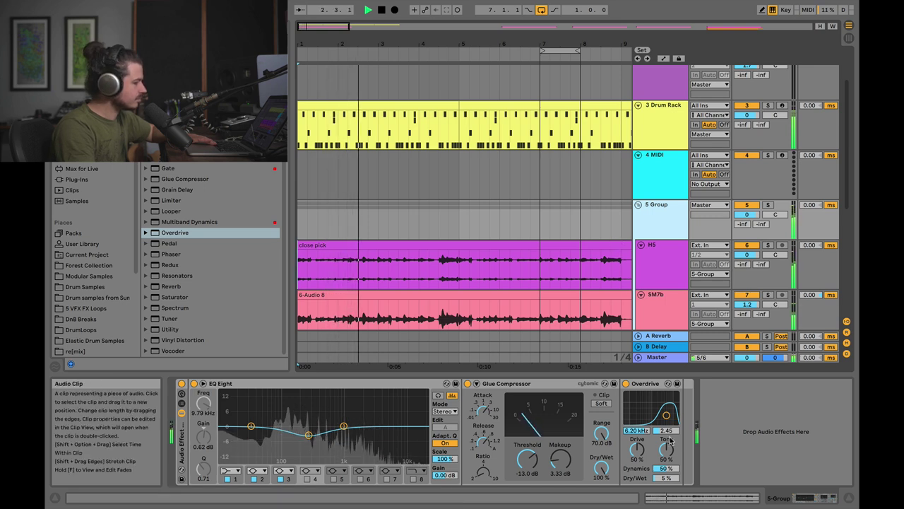
pyautogui.click(669, 479)
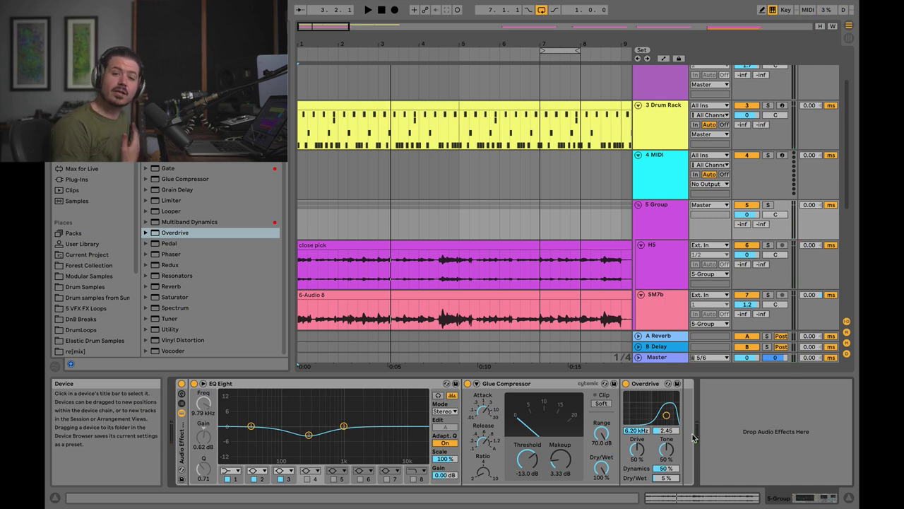
pyautogui.click(659, 225)
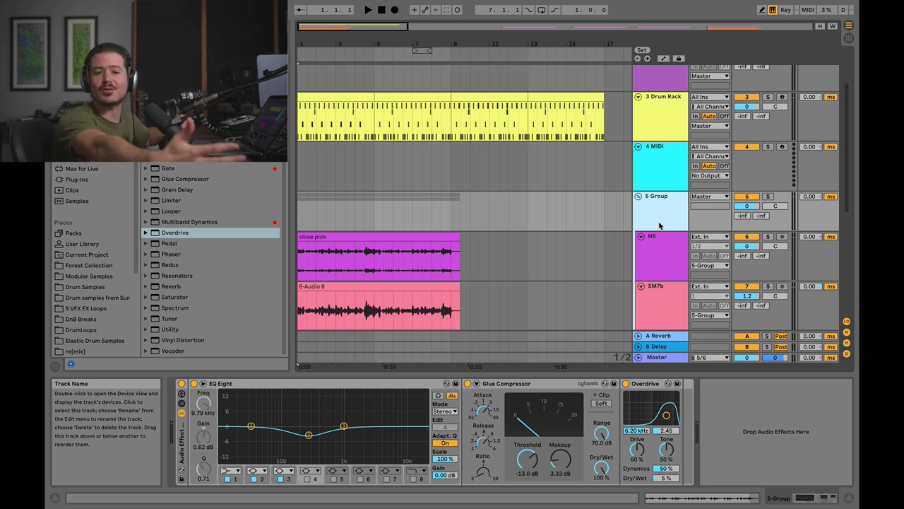
# - On the A Reverb return, keep quality High and set the input filter to 1.24 kHz
pyautogui.scroll(1, 659, 225)
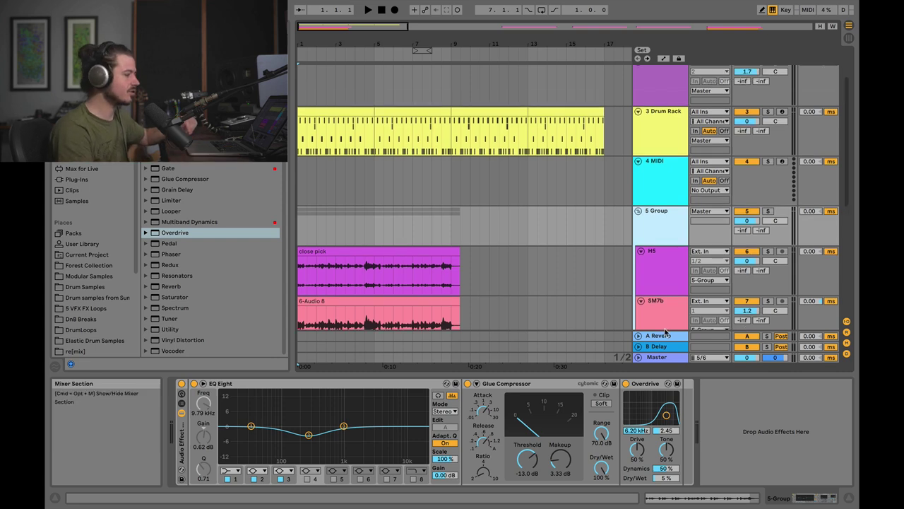
pyautogui.click(660, 336)
pyautogui.scroll(-5, 495, 283)
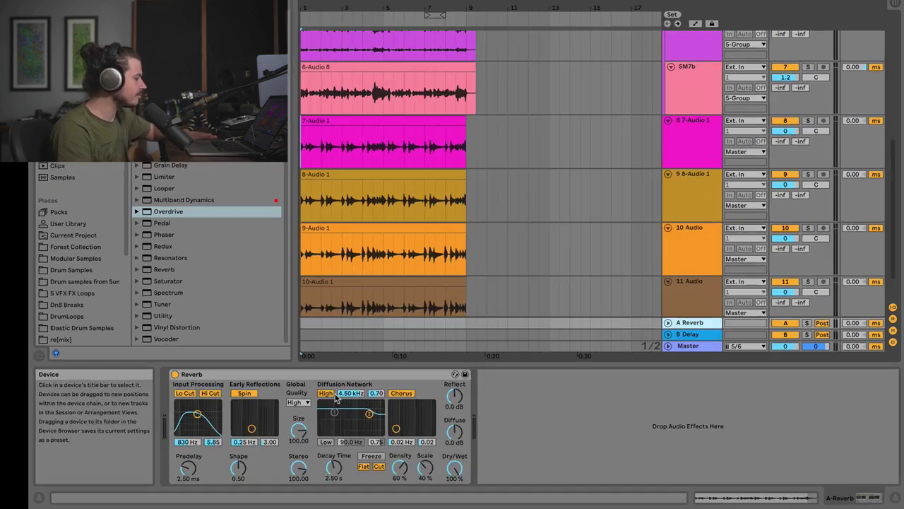
pyautogui.click(295, 409)
pyautogui.click(291, 434)
pyautogui.moveTo(216, 418); pyautogui.dragTo(214, 420)
pyautogui.moveTo(133, 330); pyautogui.dragTo(140, 340)
# - Set reverb predelay to 14.3 ms, decay to 2.89 s and size to 24.84
pyautogui.moveTo(121, 430); pyautogui.dragTo(121, 421)
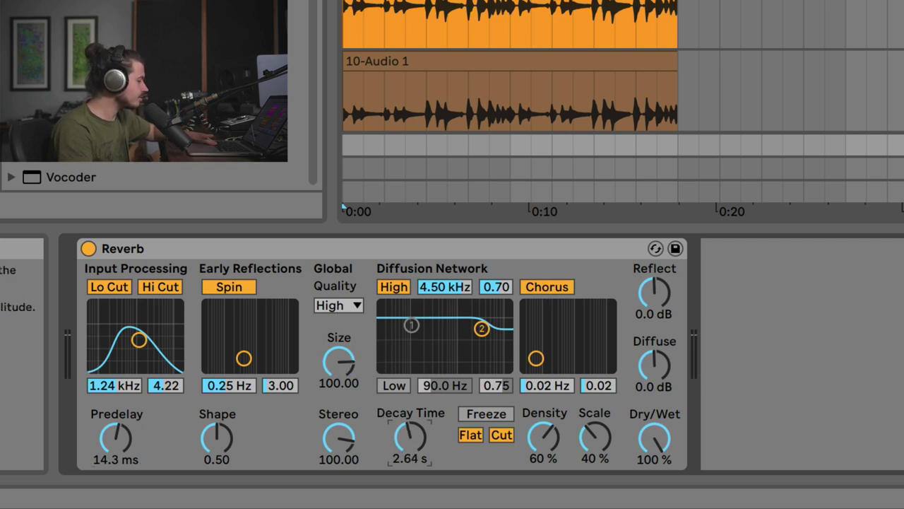
pyautogui.moveTo(410, 437); pyautogui.dragTo(409, 430)
pyautogui.moveTo(347, 370); pyautogui.dragTo(363, 428)
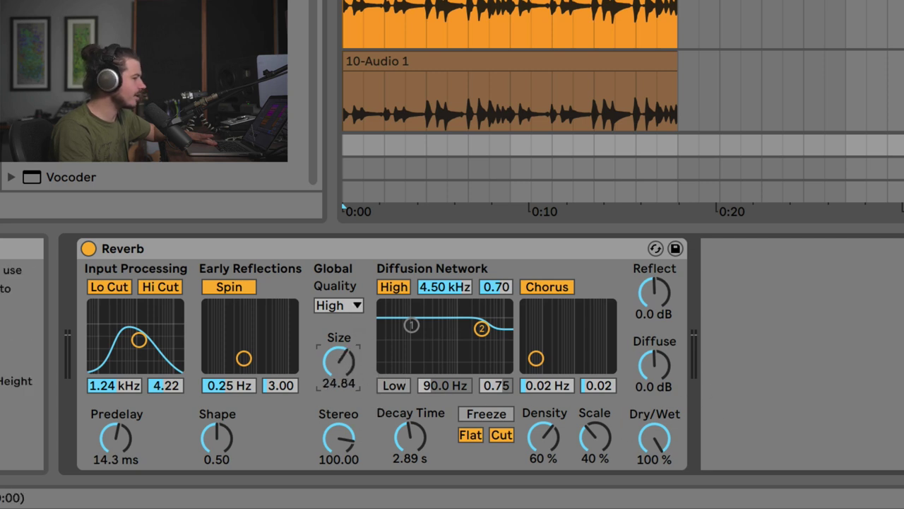
pyautogui.scroll(5, 509, 99)
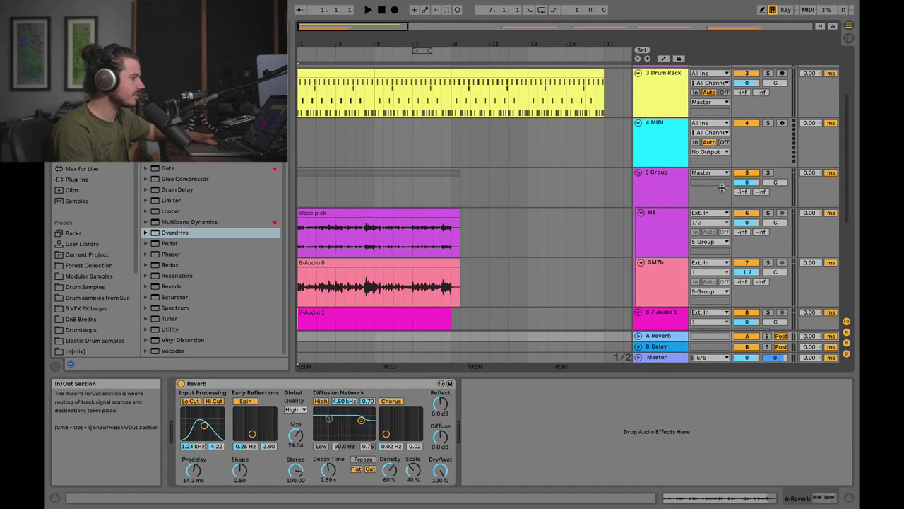
# - Solo the guitar group and raise its Send A to -13.0 dB during playback
pyautogui.click(721, 187)
pyautogui.click(768, 172)
pyautogui.press('space')
pyautogui.moveTo(741, 191); pyautogui.dragTo(741, 159)
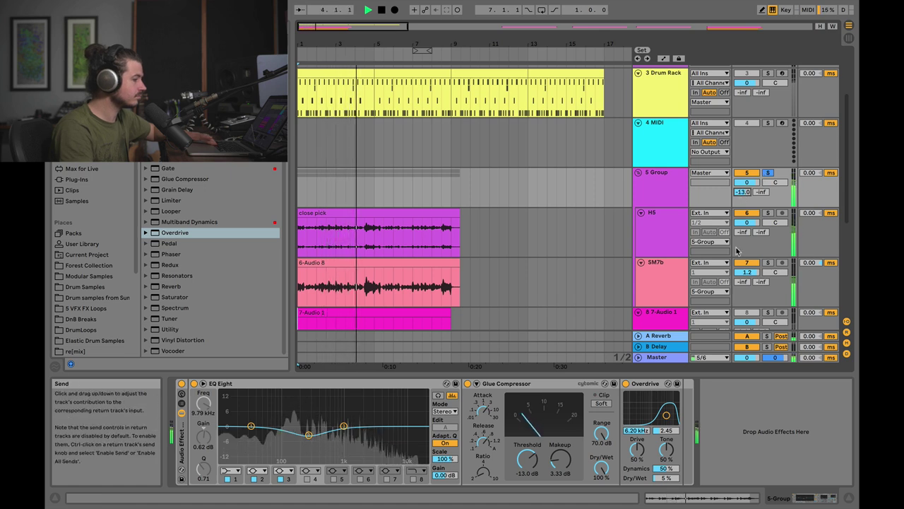
# - Fine-tune the group's reverb send to -11.6 dB, then unsolo and play the full mix
pyautogui.click(658, 336)
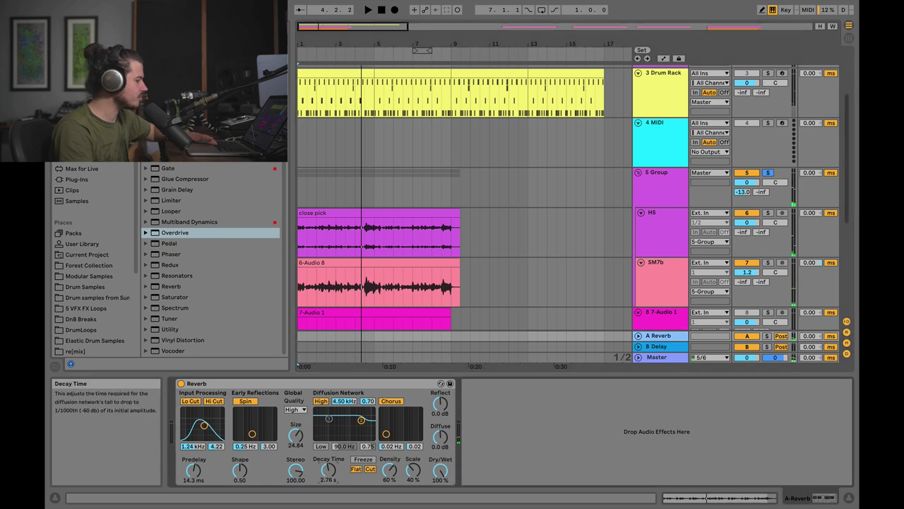
pyautogui.press('space')
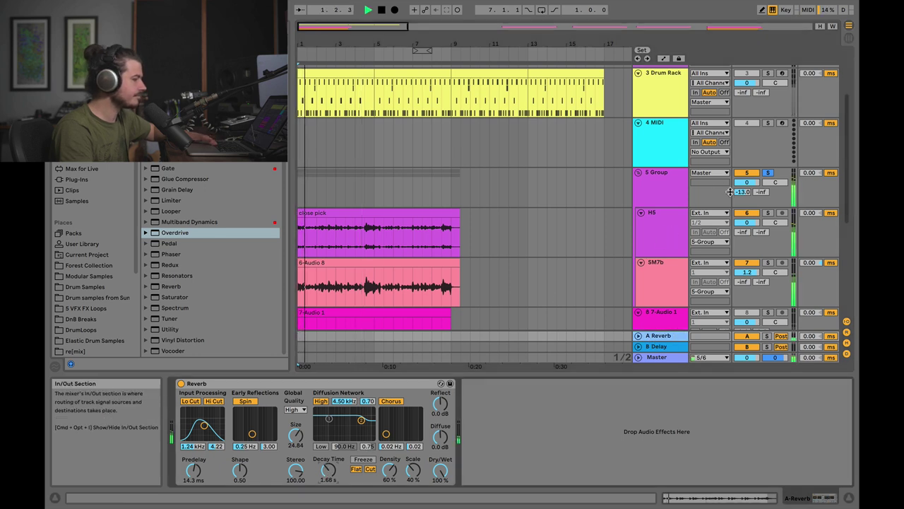
pyautogui.moveTo(742, 195); pyautogui.dragTo(740, 193)
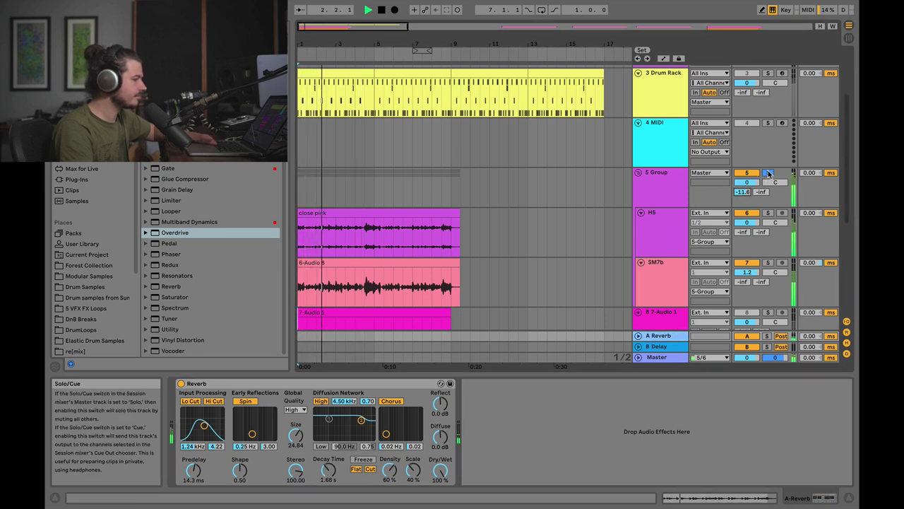
pyautogui.press('space')
pyautogui.click(768, 174)
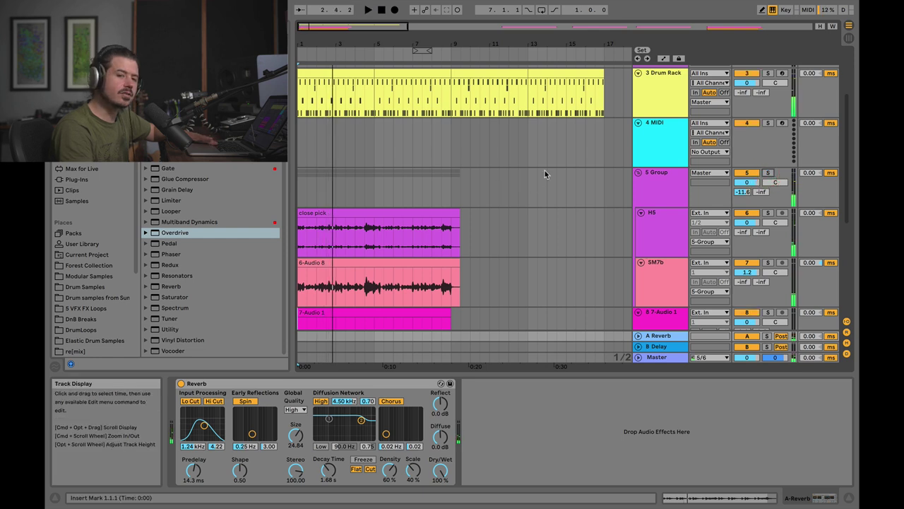
pyautogui.press('space')
pyautogui.scroll(3, 544, 170)
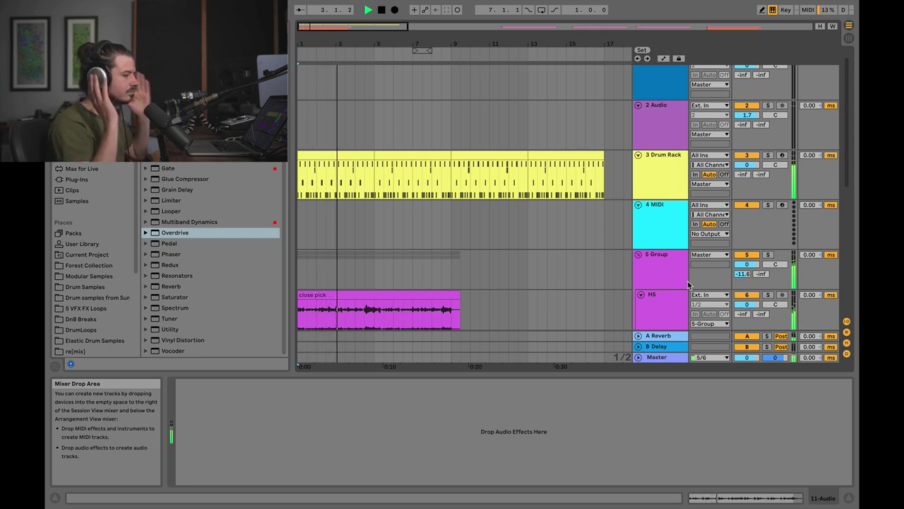
# - Stop playback and pan the SM7b track to 8R
pyautogui.scroll(-6, 678, 262)
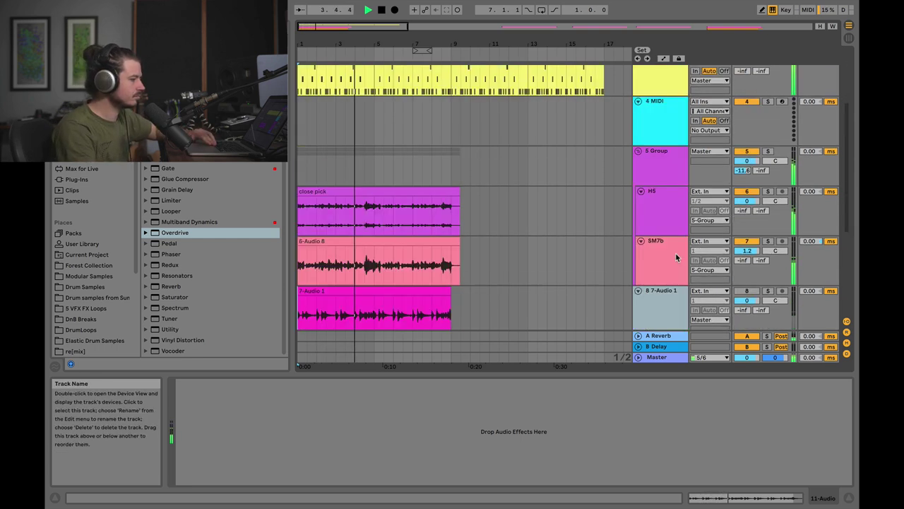
pyautogui.scroll(2, 666, 211)
pyautogui.scroll(1, 666, 211)
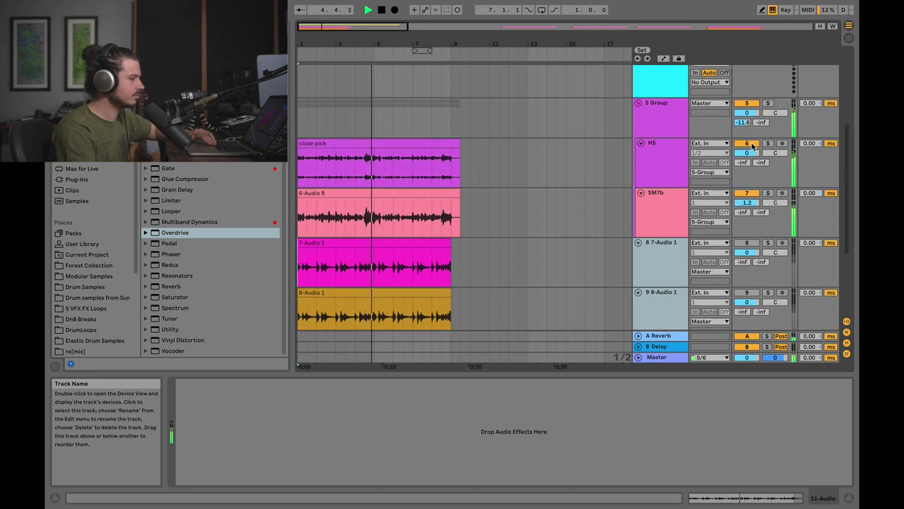
pyautogui.press('space')
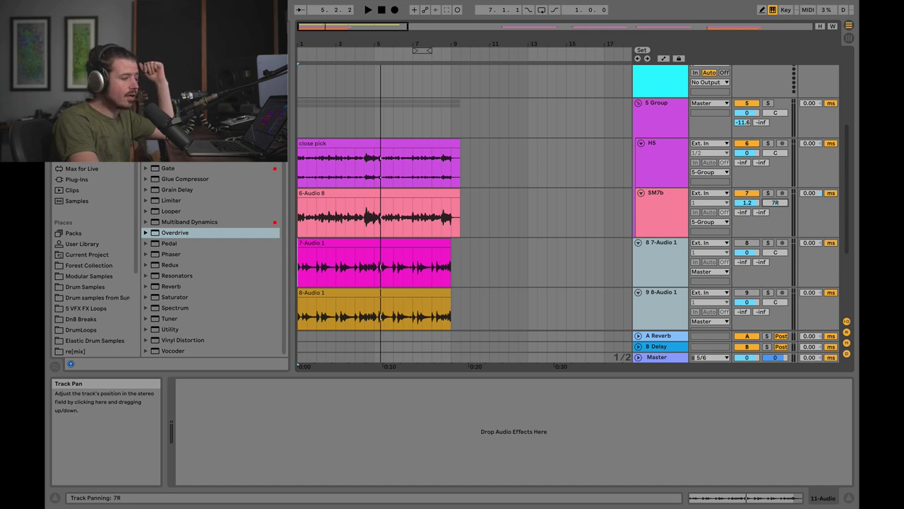
pyautogui.moveTo(775, 202); pyautogui.dragTo(761, 192)
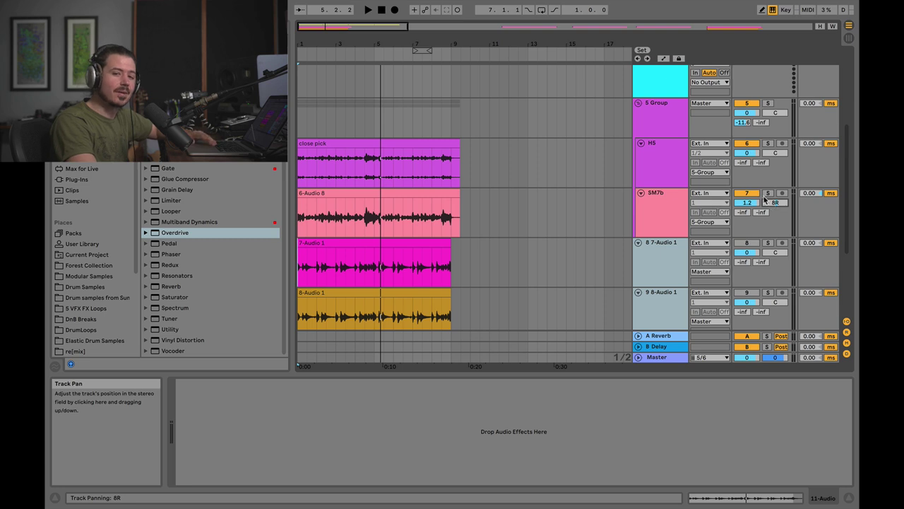
# - Solo the H5/SM7b group, push SM7b pan to 10R while playing, then unsolo
pyautogui.click(768, 103)
pyautogui.press('space')
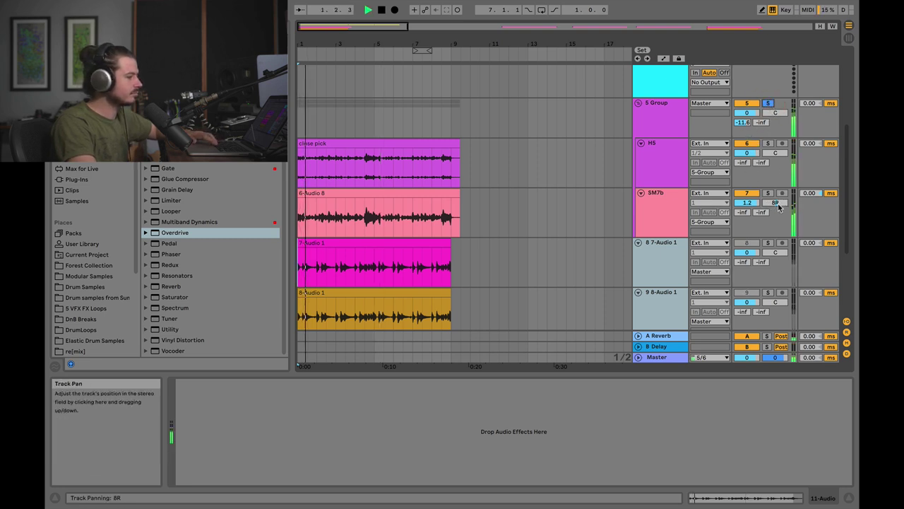
pyautogui.moveTo(778, 207); pyautogui.dragTo(777, 202)
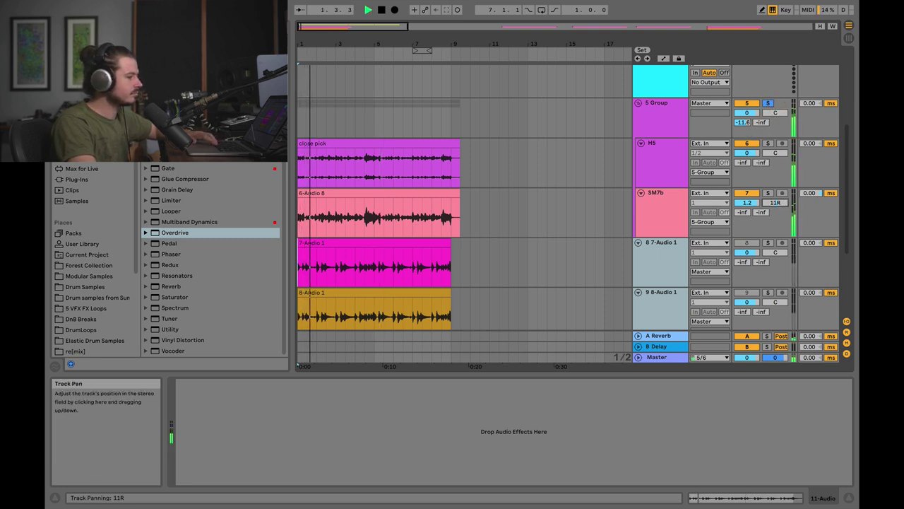
pyautogui.click(768, 104)
pyautogui.scroll(1, 759, 224)
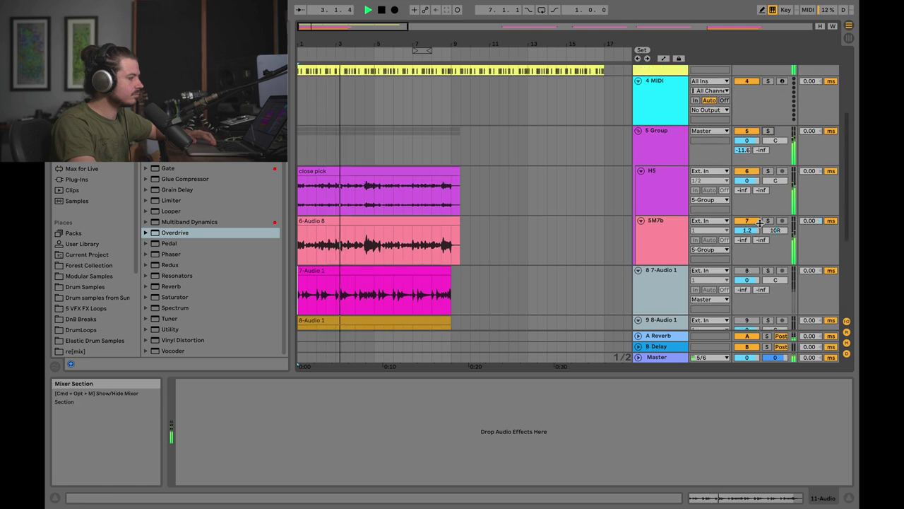
pyautogui.scroll(2, 759, 223)
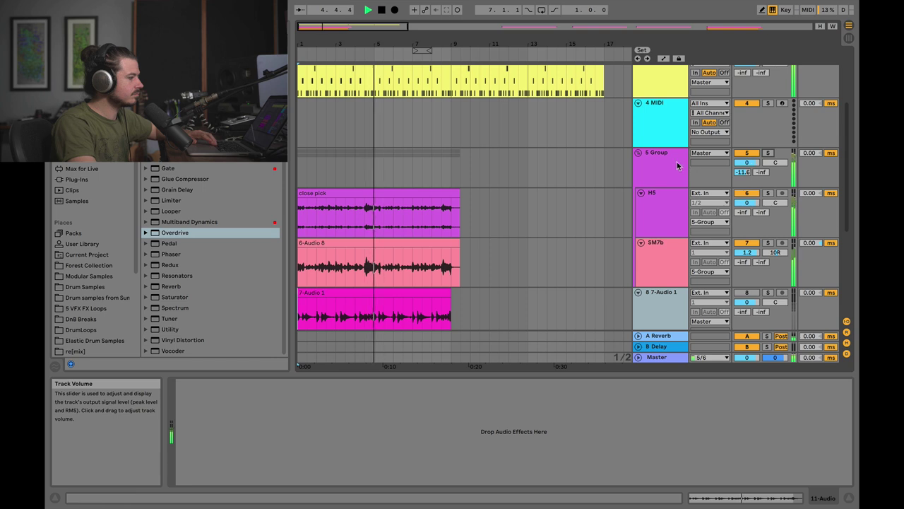
pyautogui.scroll(-1, 673, 165)
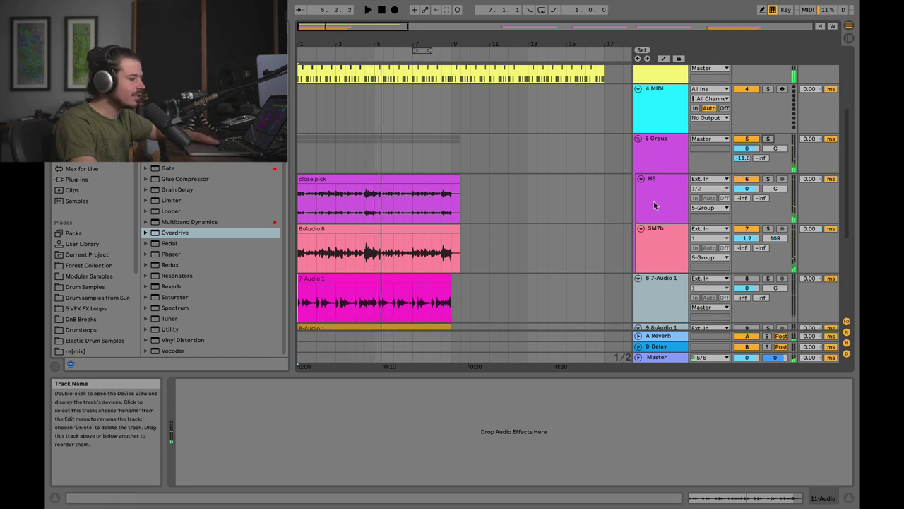
# - Play the 7-Audio 1 lead take from its clip start, zooming in on the arrangement
pyautogui.scroll(-8, 654, 206)
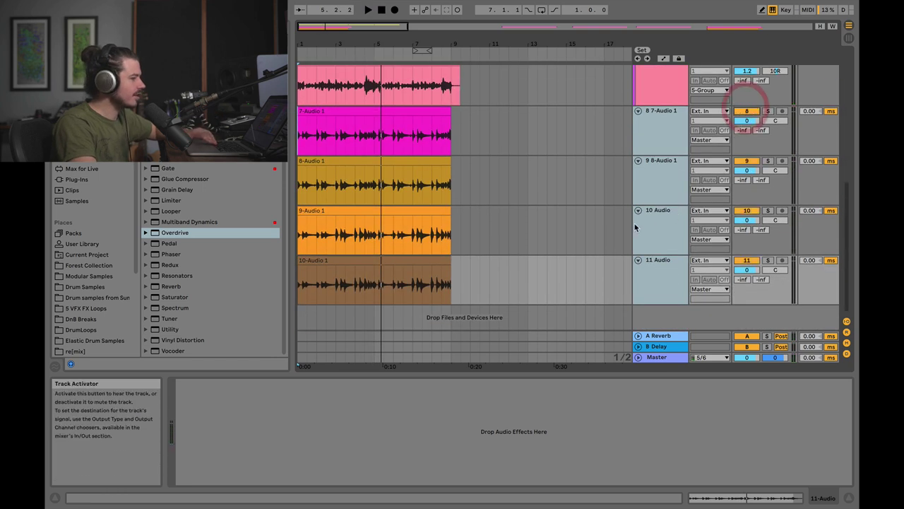
pyautogui.click(657, 137)
pyautogui.click(299, 128)
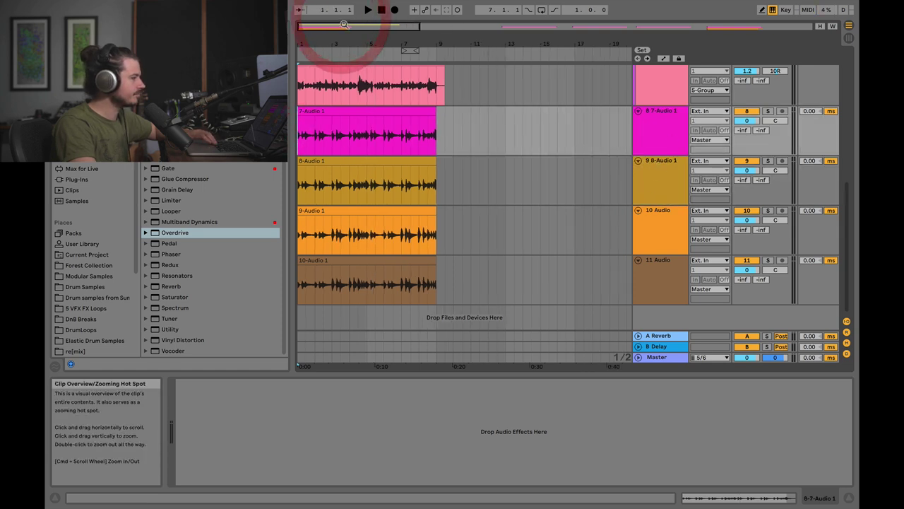
pyautogui.press('space')
pyautogui.scroll(2, 509, 201)
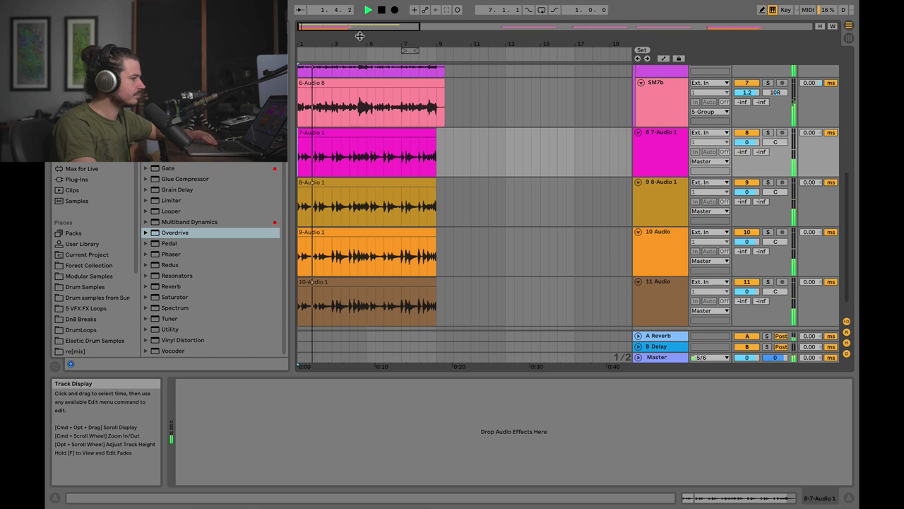
pyautogui.moveTo(336, 26); pyautogui.dragTo(335, 40)
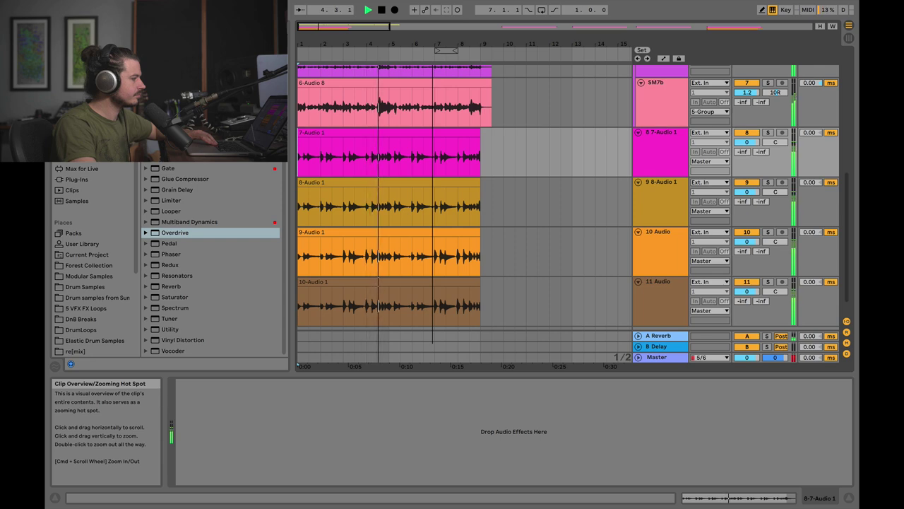
pyautogui.moveTo(336, 39); pyautogui.dragTo(335, 36)
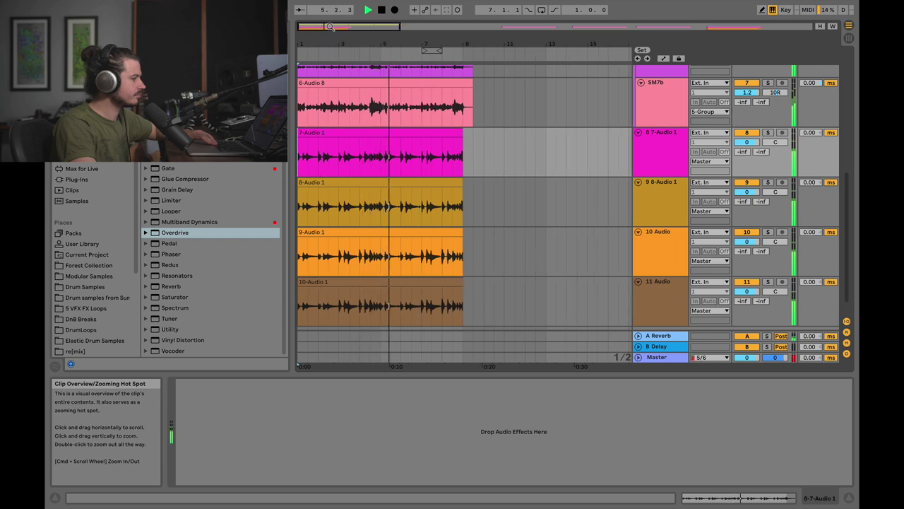
pyautogui.scroll(5, 666, 145)
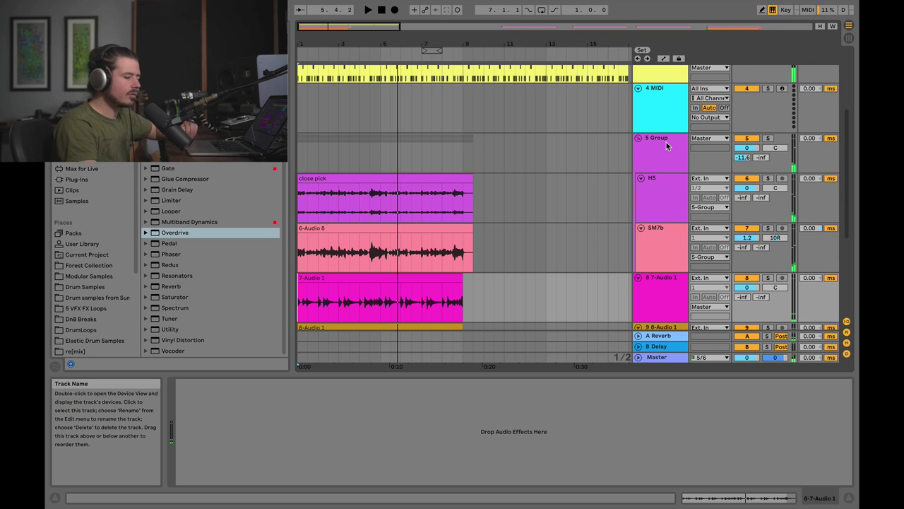
# - Compare the devices on the 5 Group, H5 and SM7b tracks
pyautogui.click(666, 145)
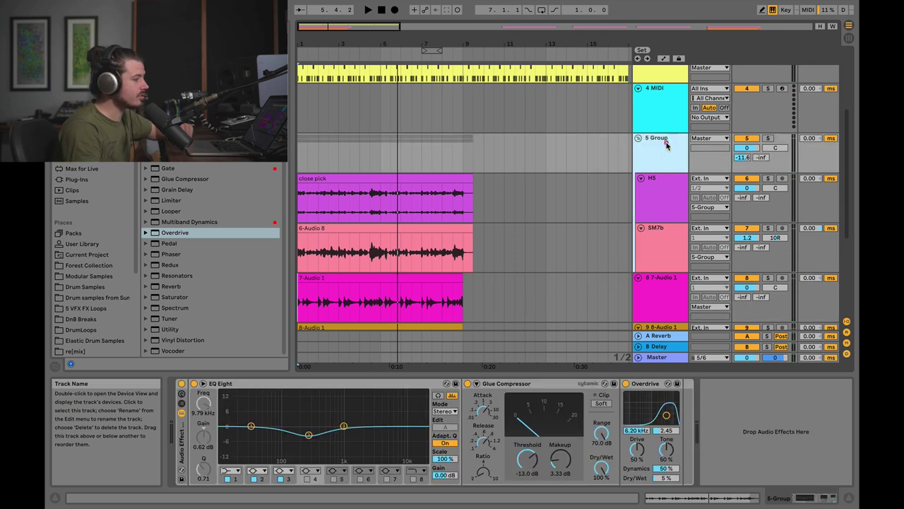
pyautogui.click(647, 180)
pyautogui.click(652, 242)
pyautogui.click(653, 208)
pyautogui.click(664, 249)
pyautogui.click(659, 207)
pyautogui.click(660, 241)
pyautogui.click(657, 202)
pyautogui.click(661, 241)
# - Browse the 7-Audio 1 to 11 Audio lead tracks, undo once, and select the 7-Audio 1 and 9-Audio 1 clips
pyautogui.scroll(-3, 669, 266)
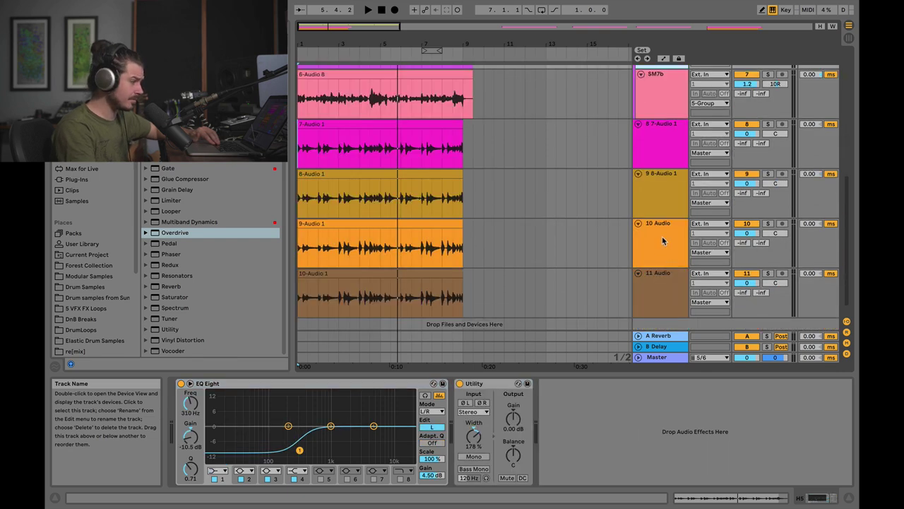
pyautogui.click(656, 149)
pyautogui.click(660, 282)
pyautogui.click(653, 152)
pyautogui.scroll(1, 663, 187)
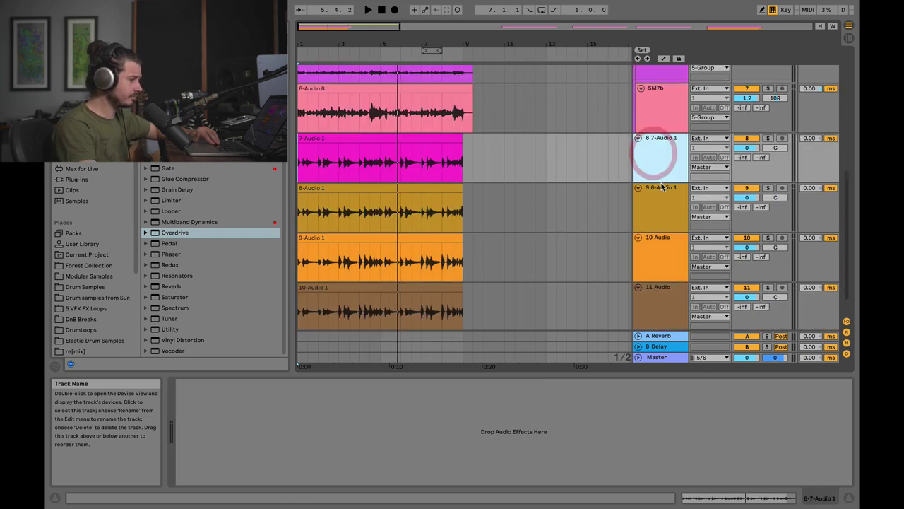
pyautogui.scroll(1, 662, 186)
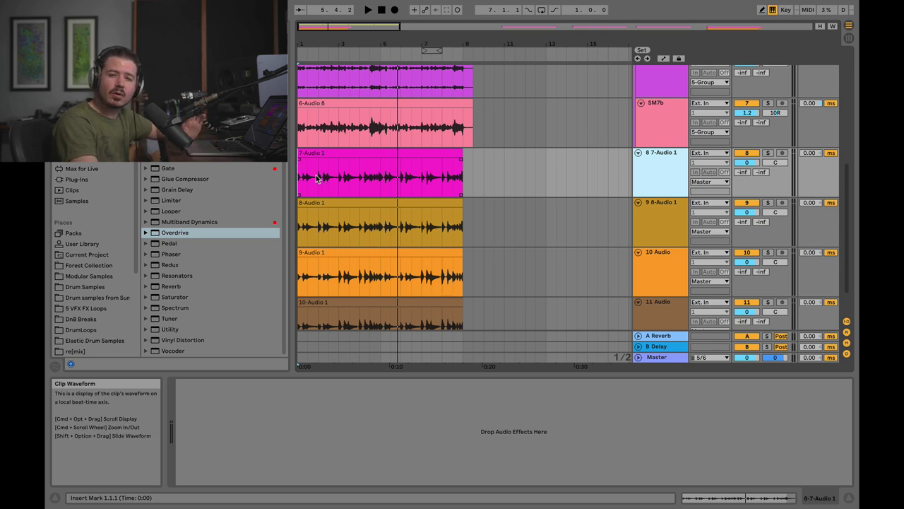
pyautogui.press('super+z')
pyautogui.press('super+z')
pyautogui.press('super+z')
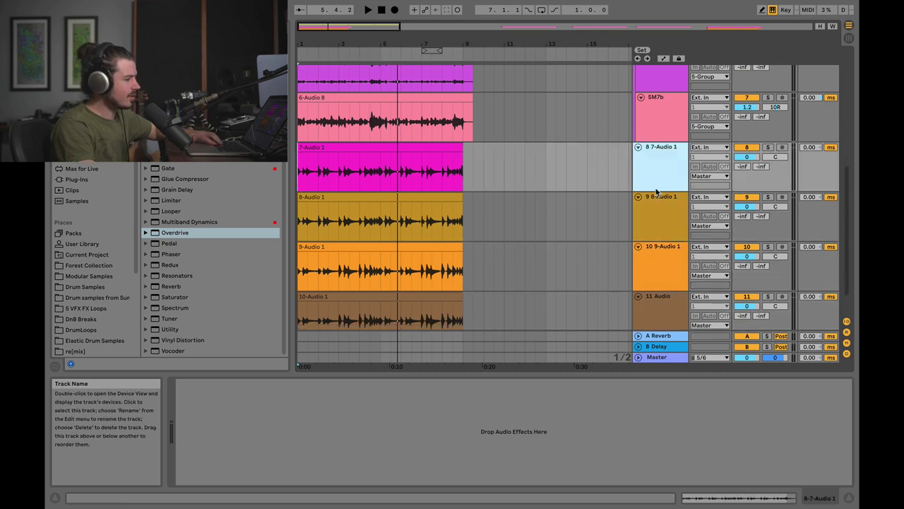
pyautogui.click(344, 146)
pyautogui.click(349, 246)
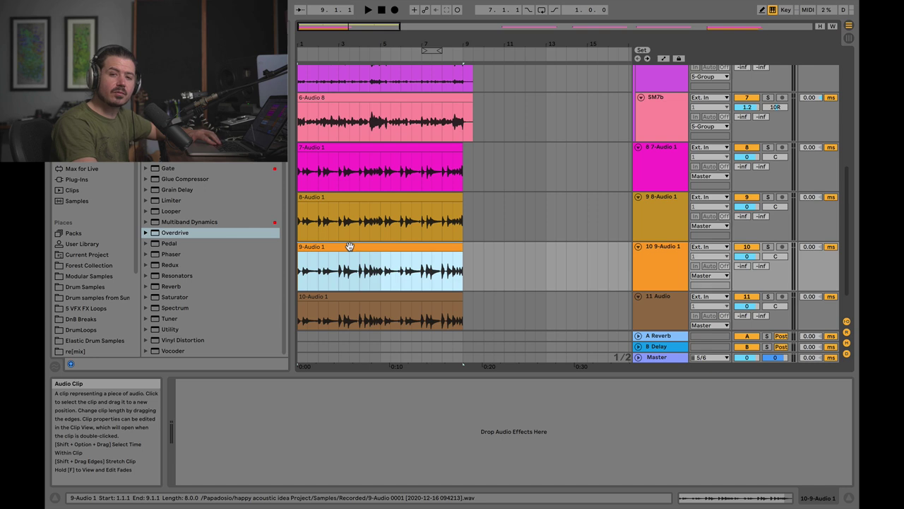
# - Remove the 7-Audio 1 and 9-Audio 1 lead tracks, keeping 8-Audio 1 and 9 Audio
pyautogui.click(377, 164)
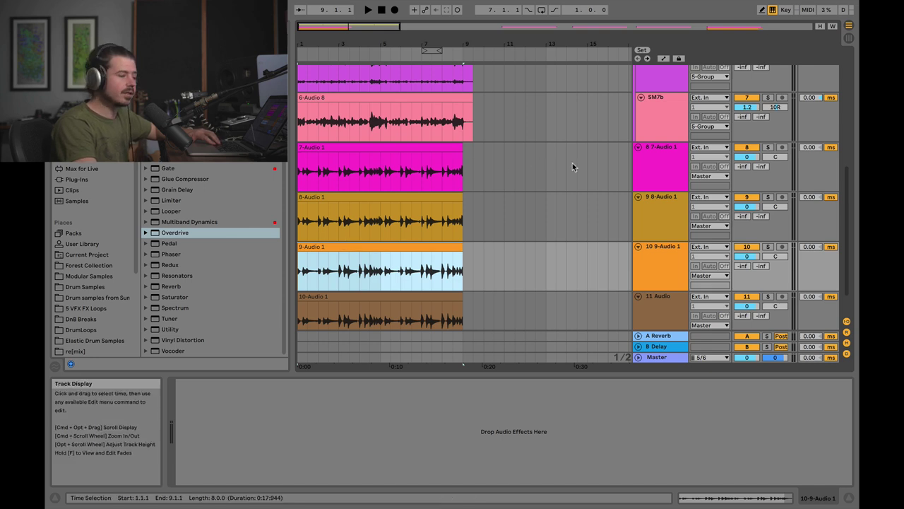
pyautogui.click(664, 160)
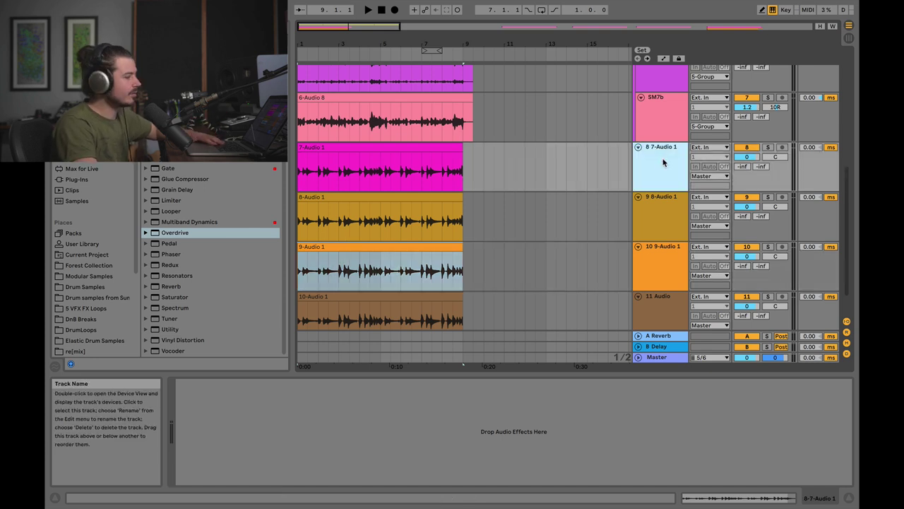
pyautogui.rightClick(660, 156)
pyautogui.click(656, 151)
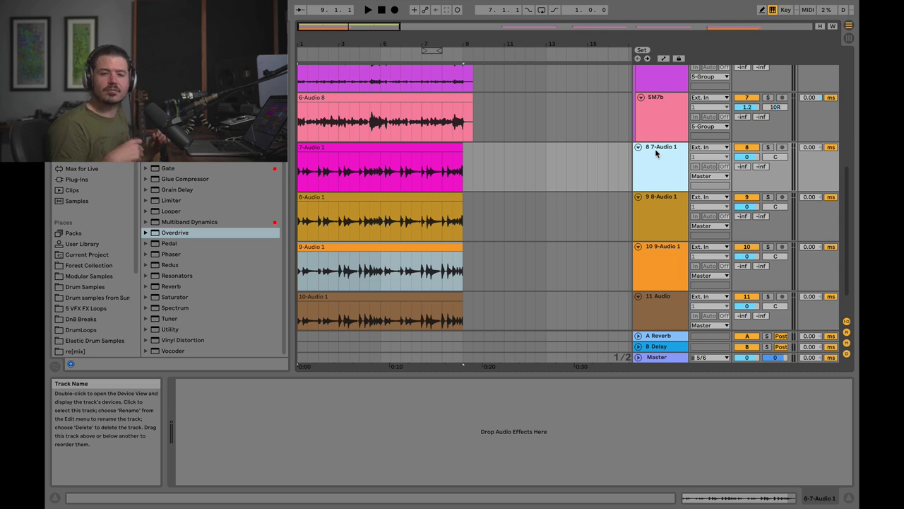
pyautogui.press('Delete')
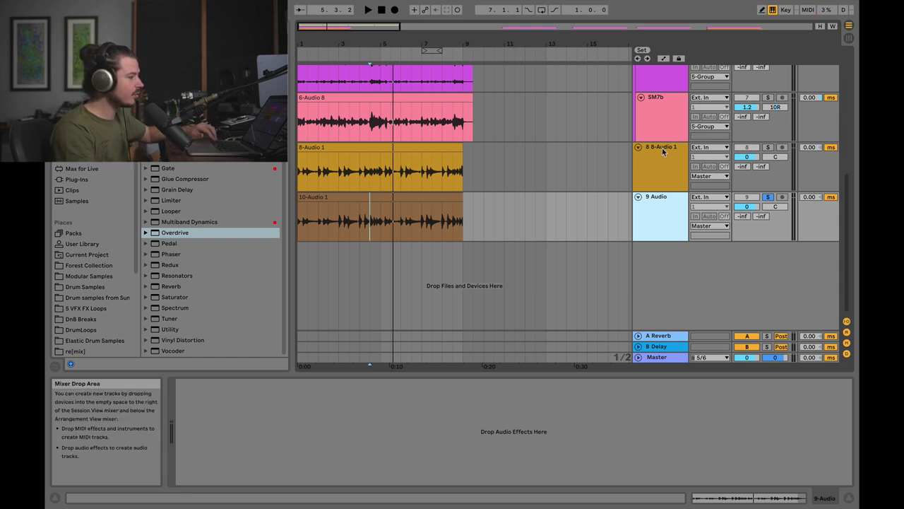
# - Group the two remaining lead guitar tracks into a new group track
pyautogui.click(664, 159)
pyautogui.rightClick(662, 207)
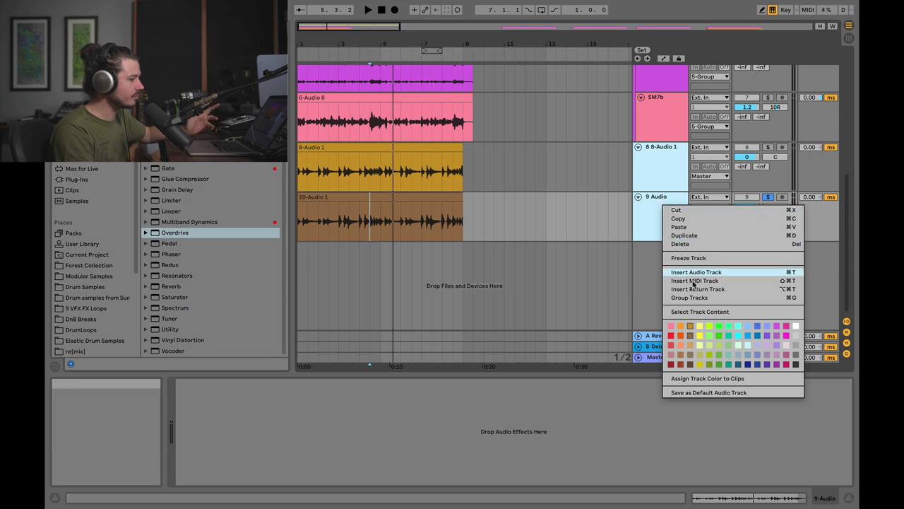
pyautogui.click(694, 299)
pyautogui.click(667, 174)
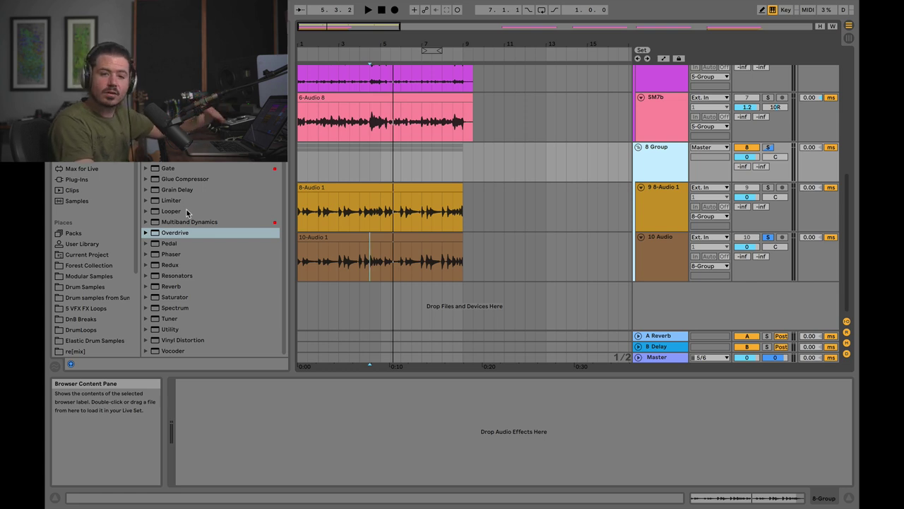
# - Rename the new group track to leads
pyautogui.rightClick(664, 150)
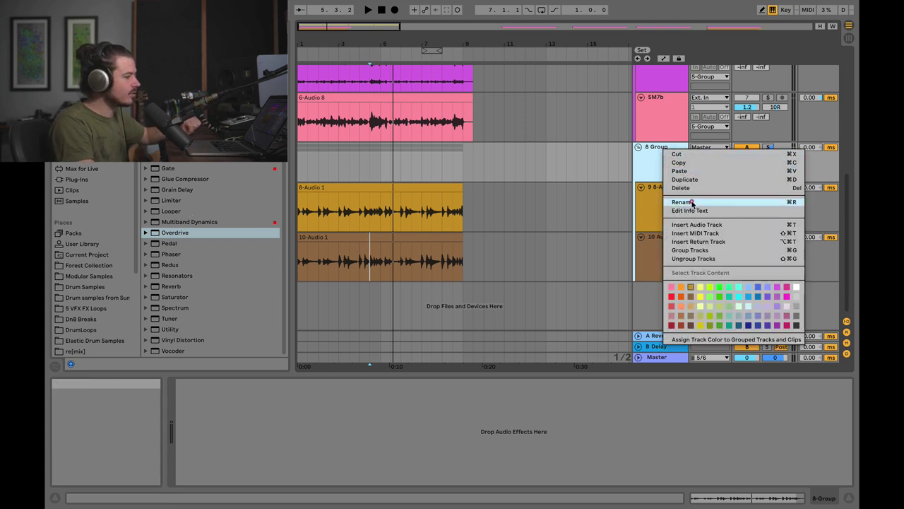
pyautogui.click(687, 201)
pyautogui.write('leads')
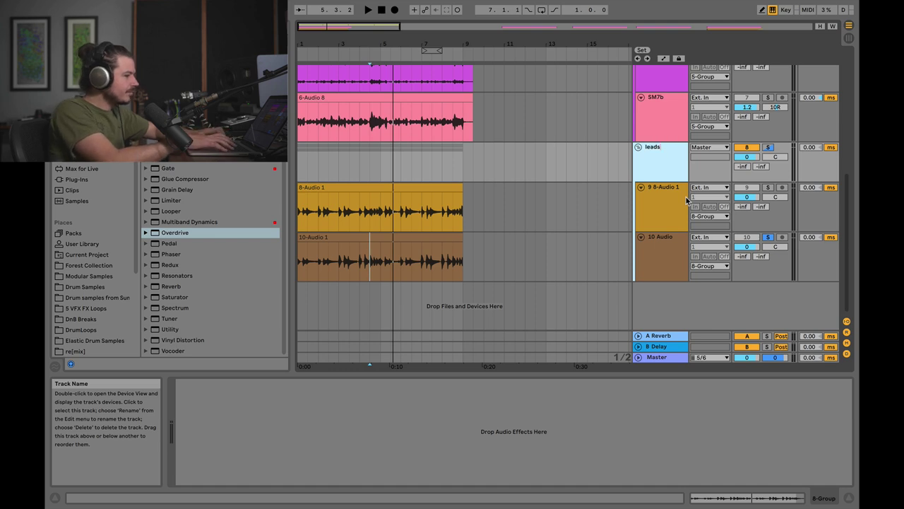
pyautogui.press('Return')
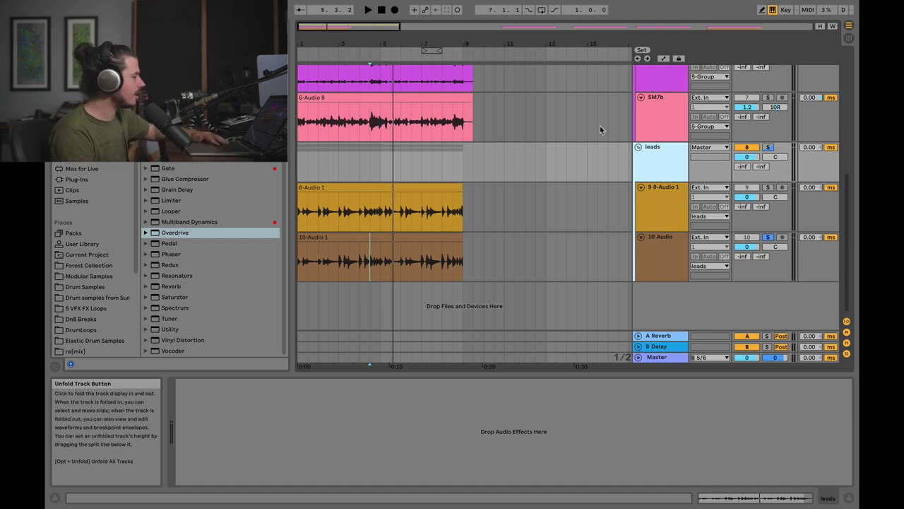
# - Add an EQ Eight to the leads group with a band 1 low cut raised to about 211 Hz
pyautogui.click(561, 162)
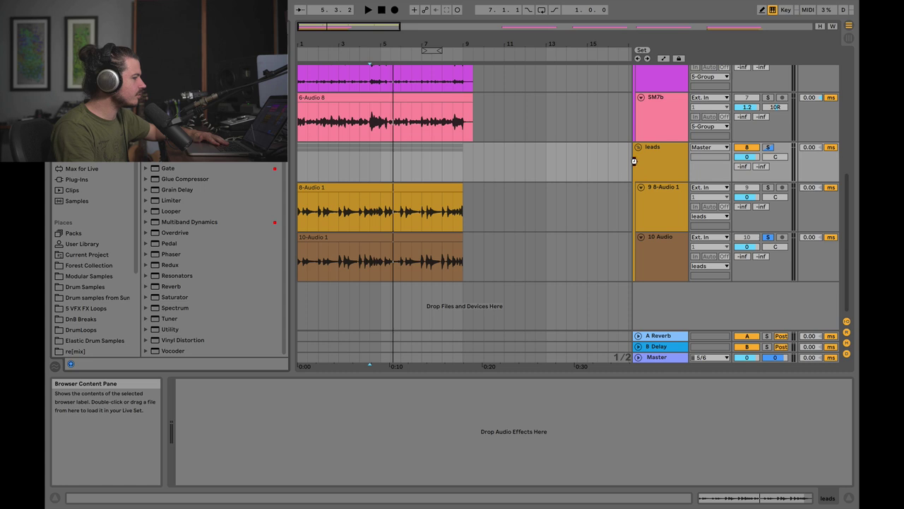
pyautogui.click(217, 470)
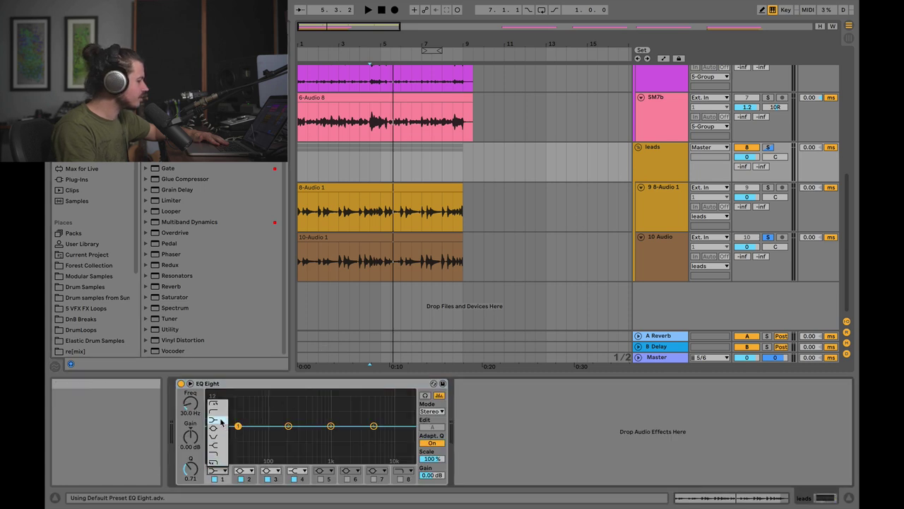
pyautogui.click(219, 414)
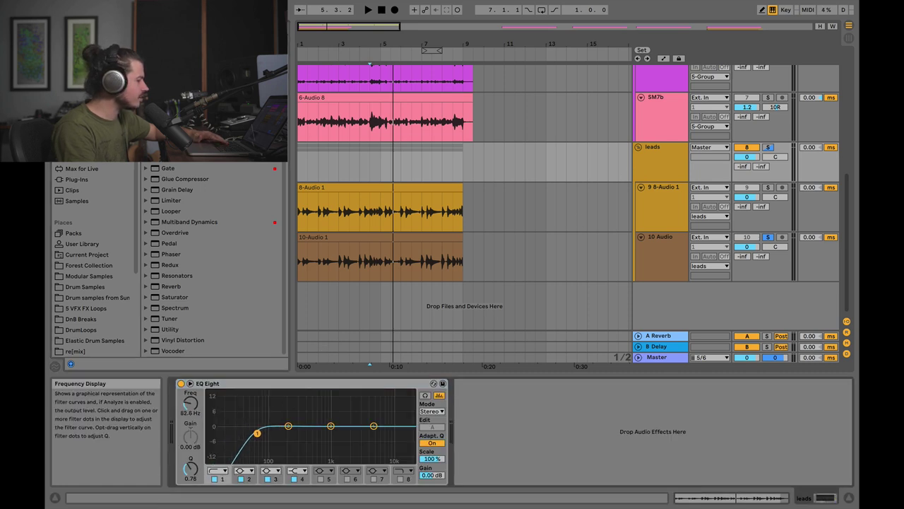
pyautogui.press('space')
pyautogui.moveTo(256, 433); pyautogui.dragTo(281, 433)
pyautogui.press('space')
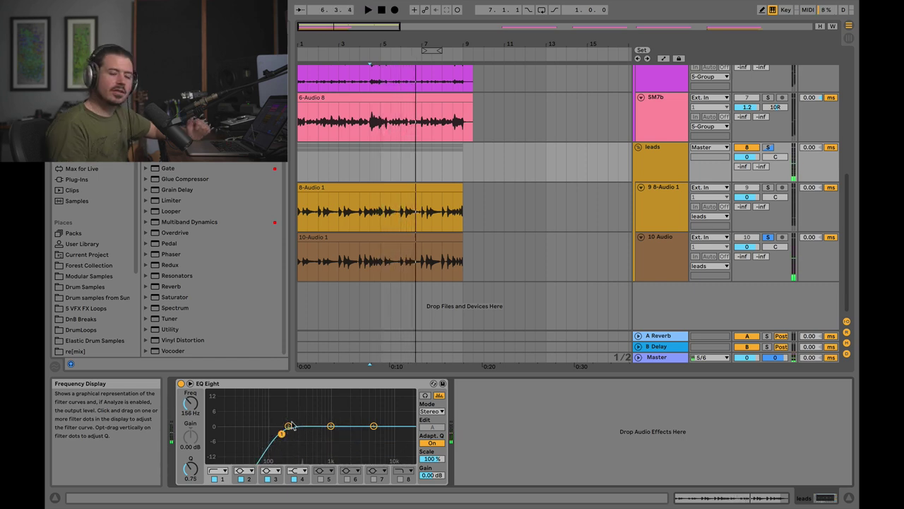
# - Unsolo track 10 and boost EQ band 3 to about +5.83 dB at 5.05 kHz during playback
pyautogui.click(768, 237)
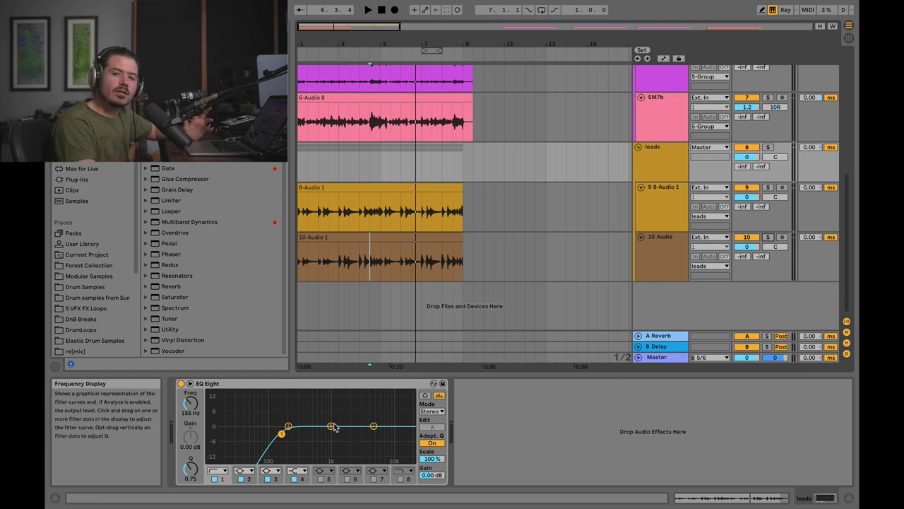
pyautogui.scroll(10, 373, 172)
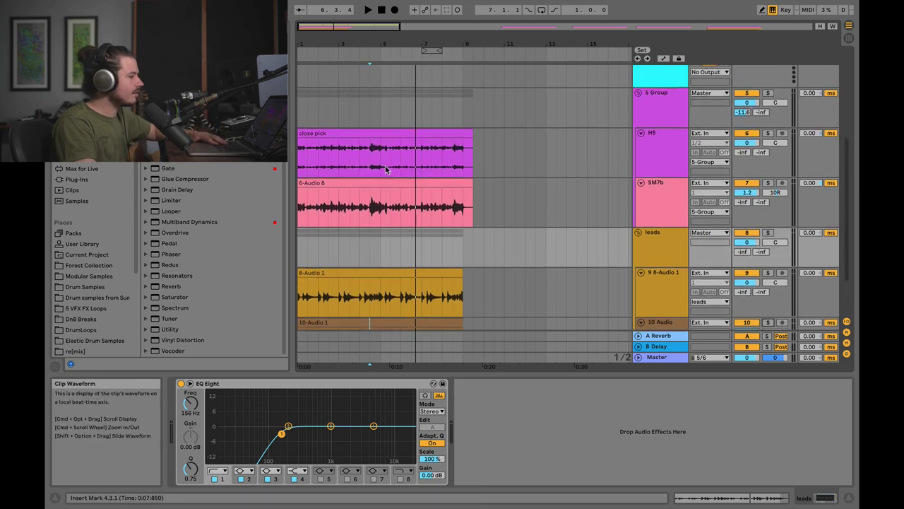
pyautogui.scroll(-8, 380, 265)
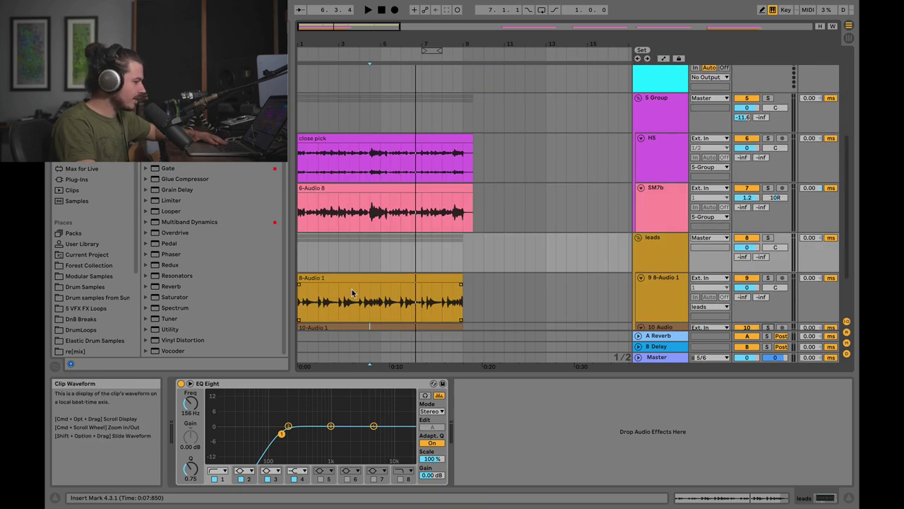
pyautogui.scroll(-2, 351, 286)
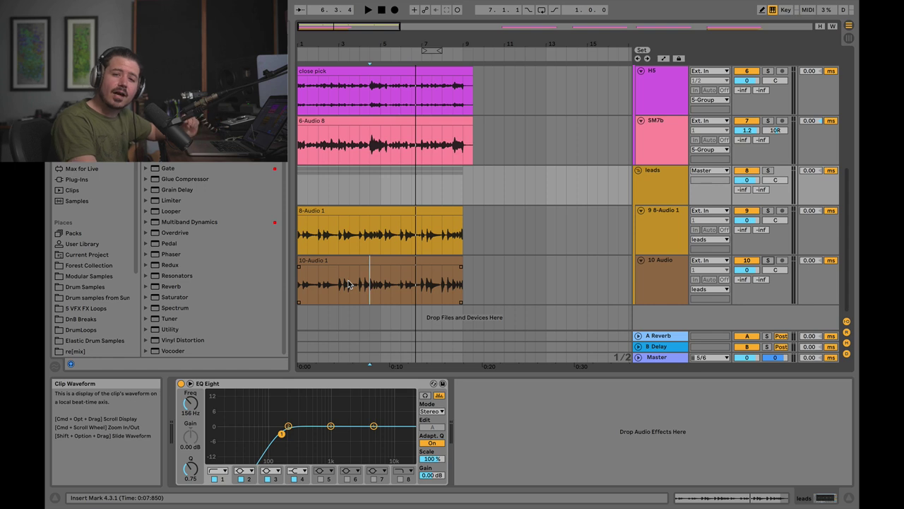
pyautogui.press('space')
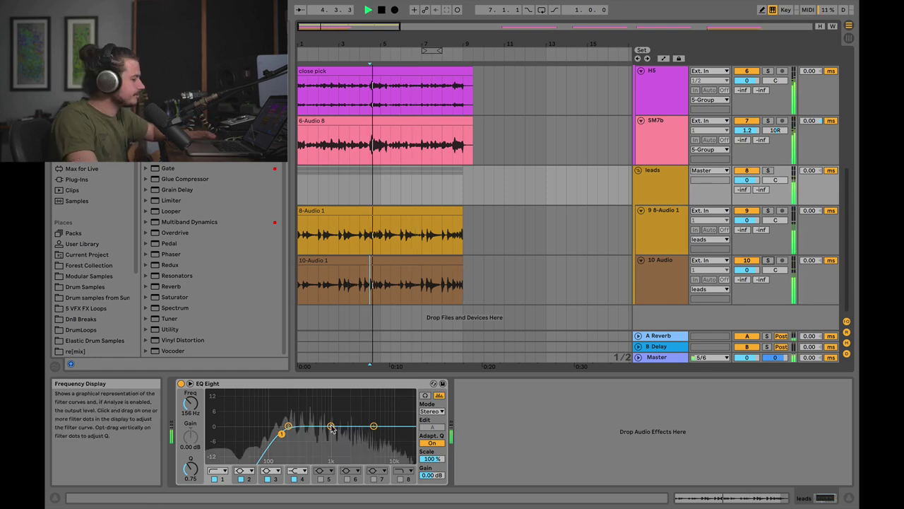
pyautogui.moveTo(331, 426); pyautogui.dragTo(374, 414)
pyautogui.press('space')
pyautogui.press('space')
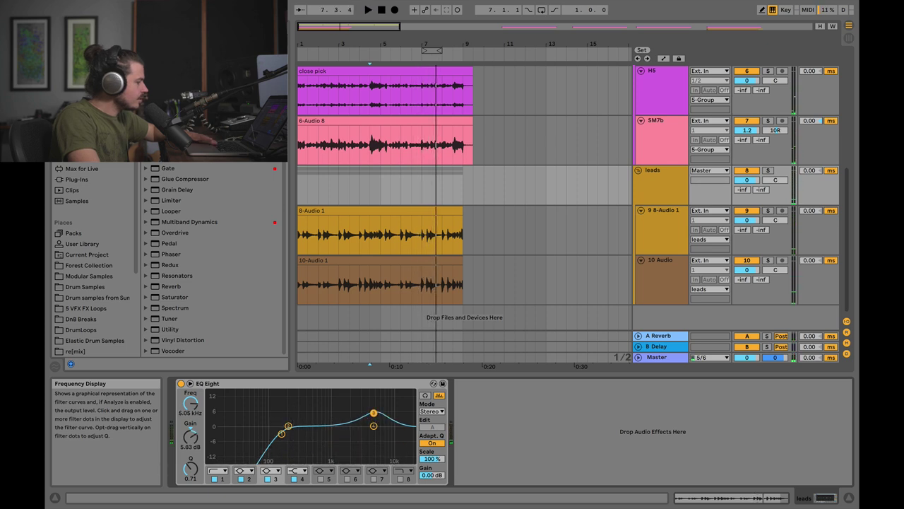
# - Fine-tune the presence boost, nudging it up to about 5.27 kHz
pyautogui.moveTo(373, 414); pyautogui.dragTo(372, 415)
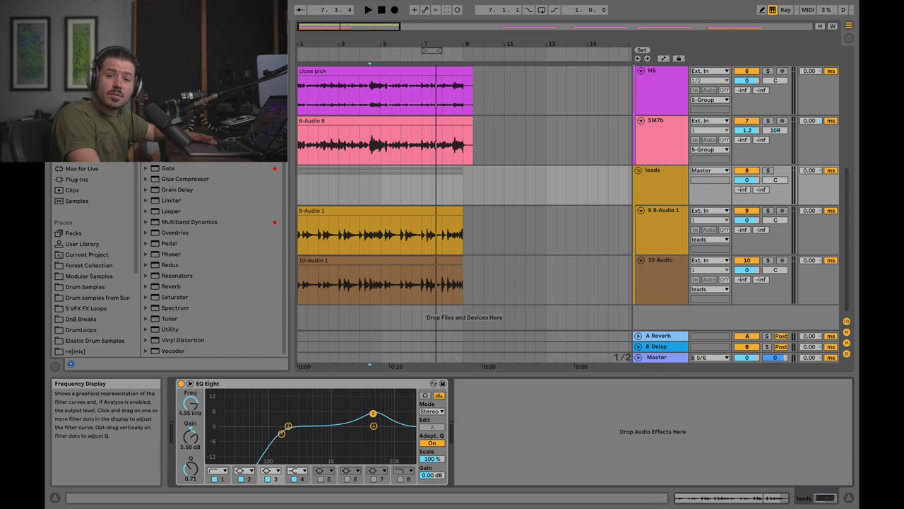
pyautogui.press('space')
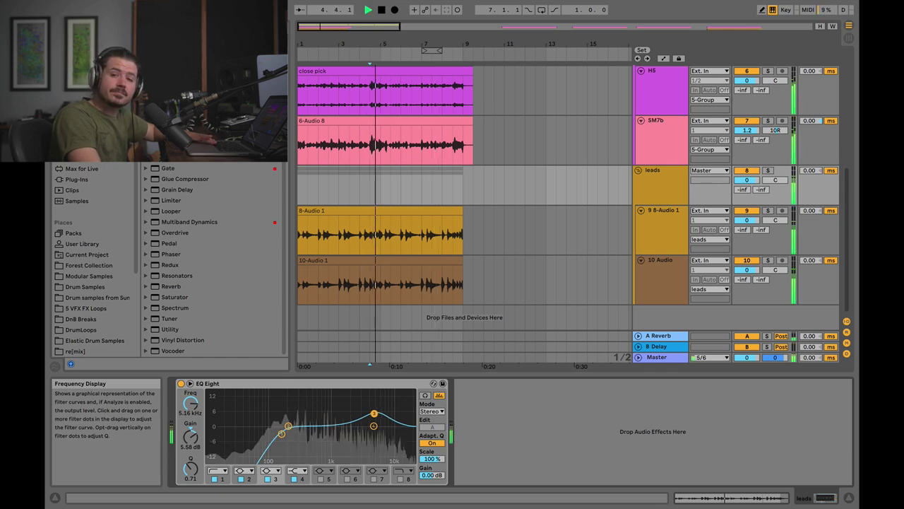
pyautogui.moveTo(373, 413); pyautogui.dragTo(374, 413)
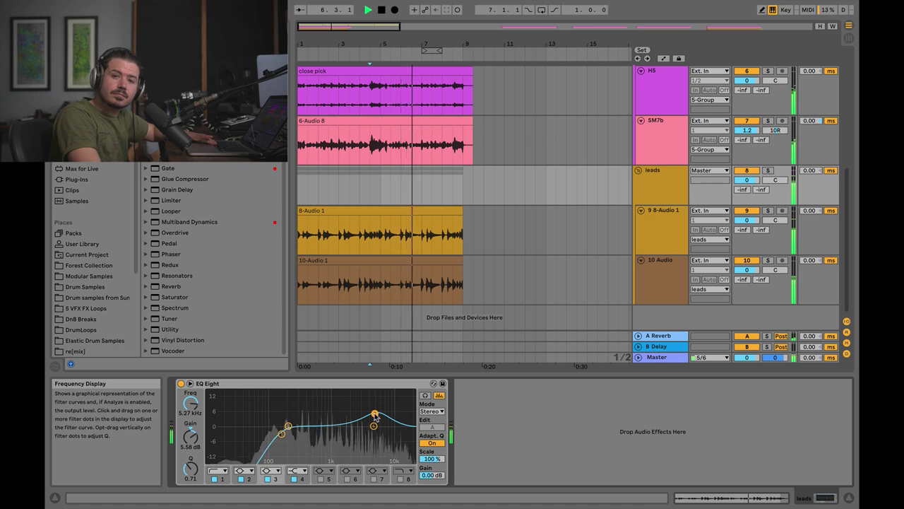
pyautogui.press('space')
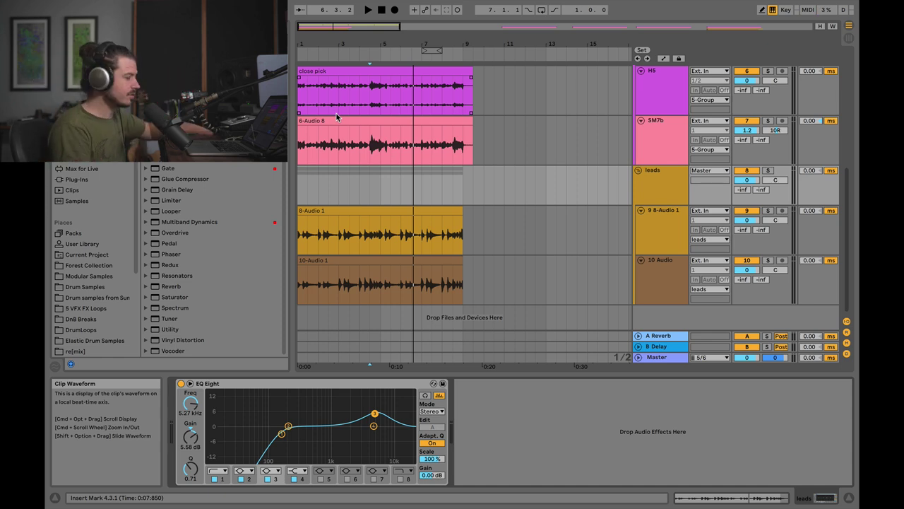
# - Pull EQ band 2 down to about -3.84 dB near 344 Hz
pyautogui.click(288, 427)
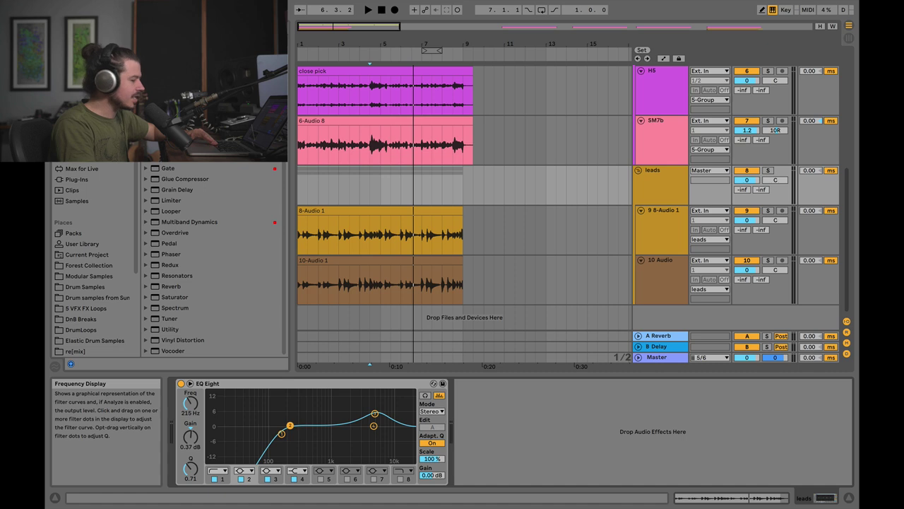
pyautogui.press('space')
pyautogui.moveTo(289, 427); pyautogui.dragTo(291, 434)
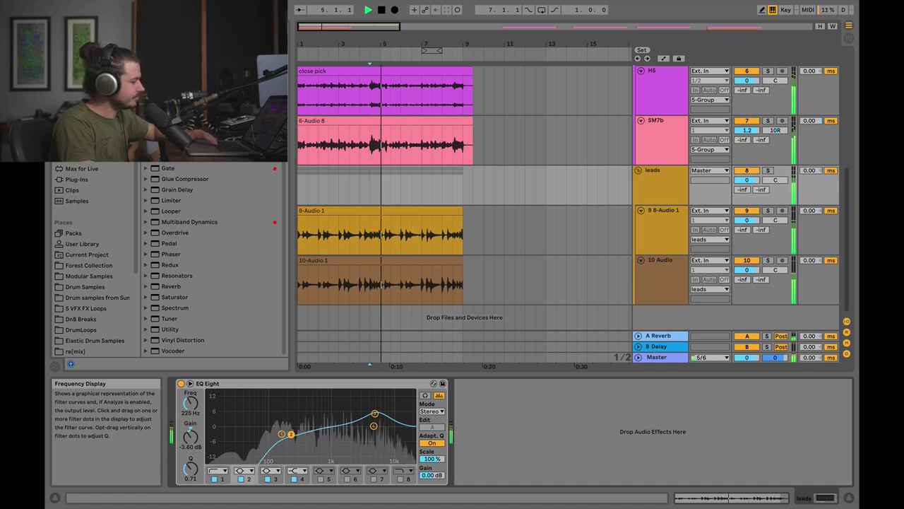
# - Move EQ band 4 to around 1 kHz with a gentle boost, auditioning from the start marker
pyautogui.click(373, 426)
pyautogui.press('space')
pyautogui.moveTo(370, 426); pyautogui.dragTo(331, 426)
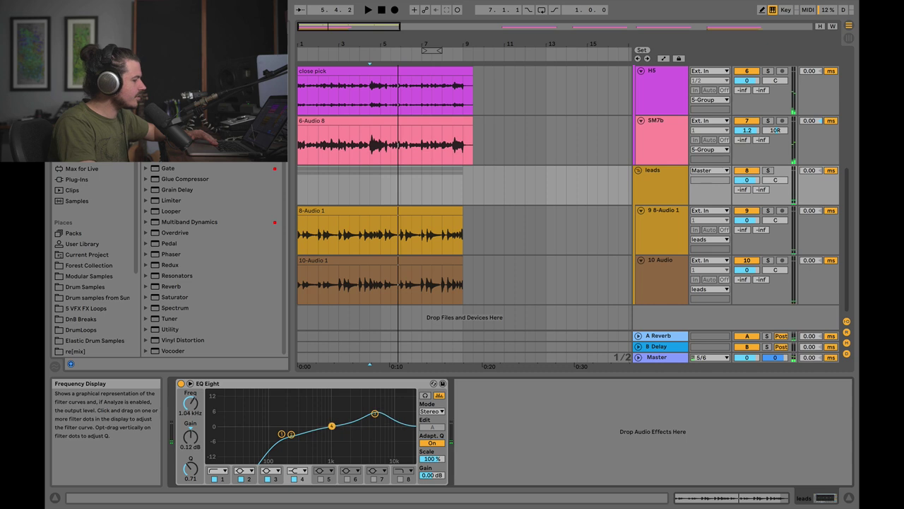
pyautogui.click(299, 427)
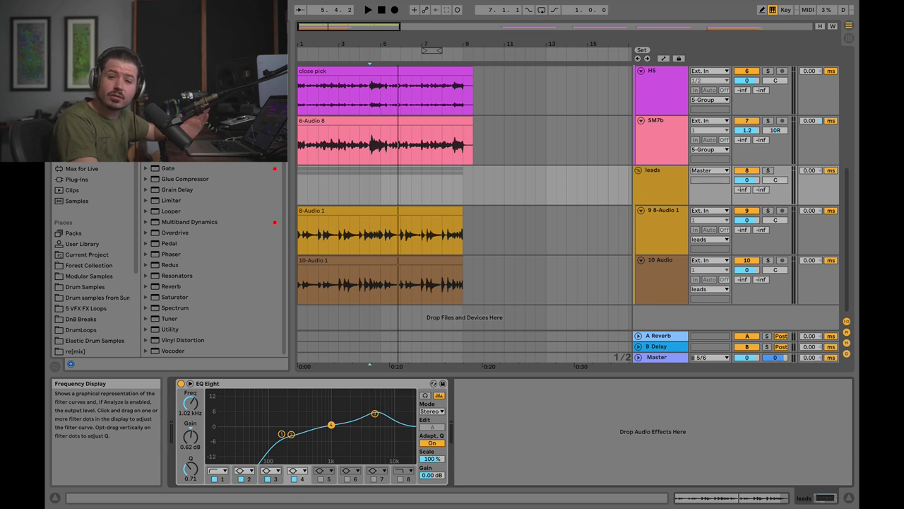
pyautogui.moveTo(331, 424); pyautogui.dragTo(330, 422)
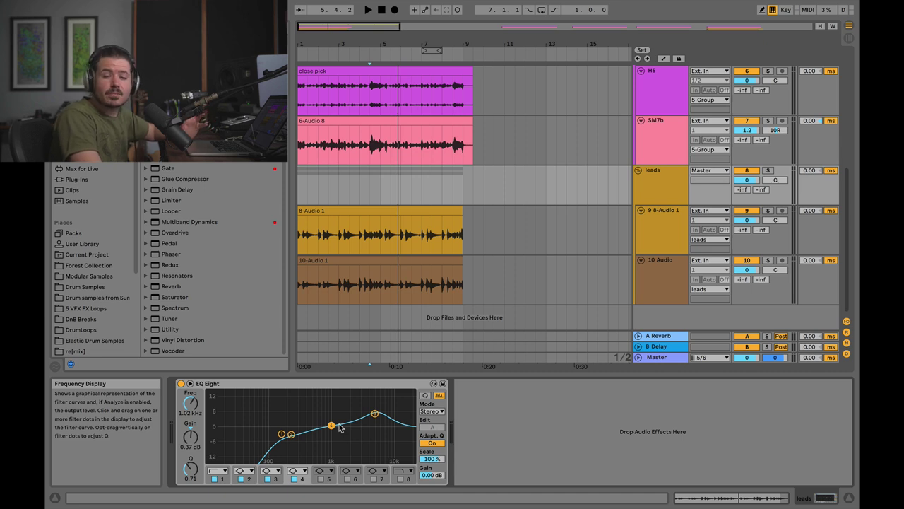
pyautogui.press('space')
pyautogui.moveTo(330, 427)
pyautogui.mouseDown()
pyautogui.moveTo(329, 419)
pyautogui.moveTo(293, 434)
pyautogui.moveTo(303, 435)
pyautogui.mouseUp()
pyautogui.press('space')
pyautogui.press('space')
pyautogui.press('space')
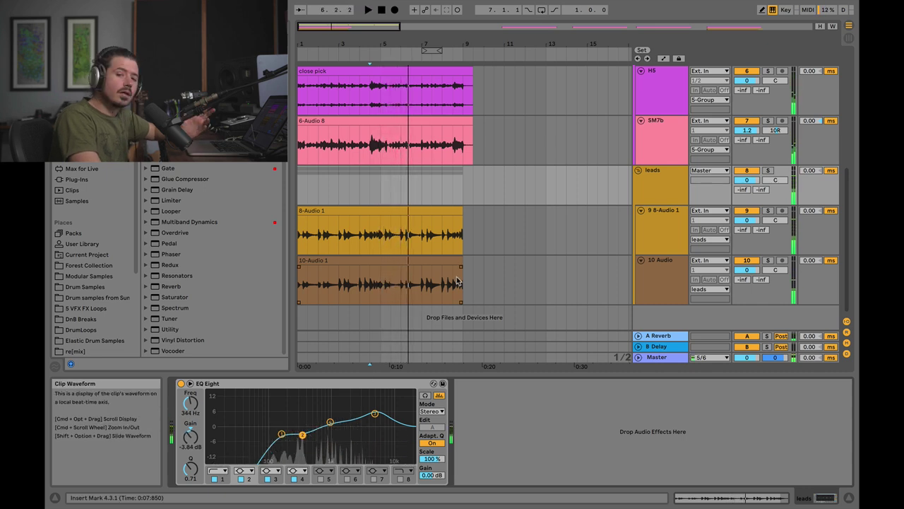
# - Pan the two lead guitar tracks to 15L and 15R, then play from the song start
pyautogui.click(418, 242)
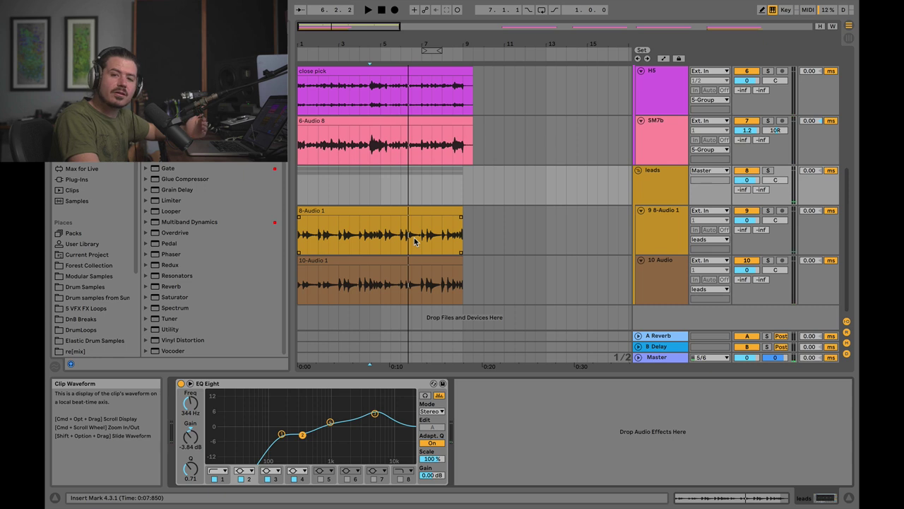
pyautogui.moveTo(775, 220); pyautogui.dragTo(775, 224)
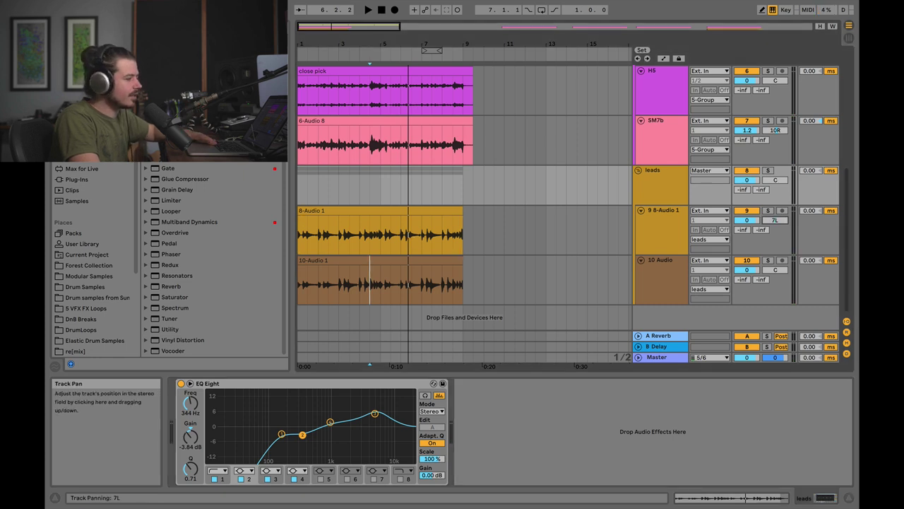
pyautogui.moveTo(775, 270); pyautogui.dragTo(775, 270)
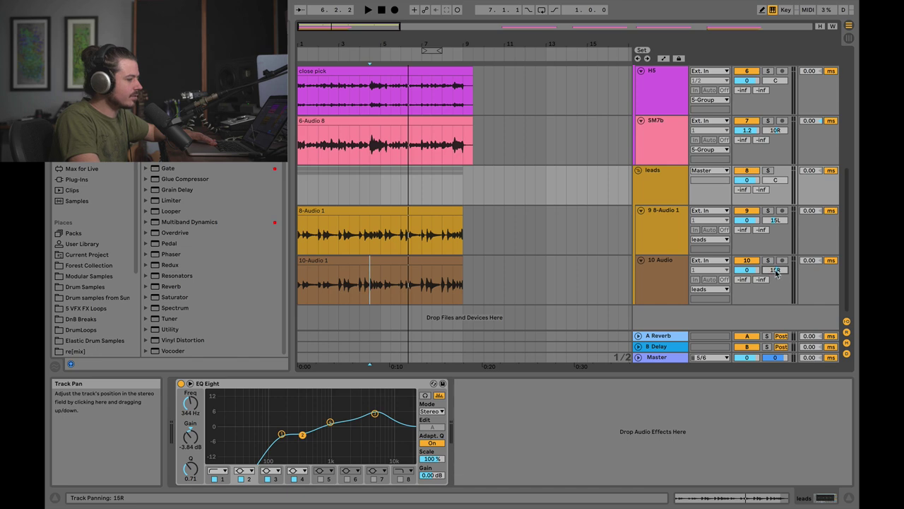
pyautogui.press('space')
pyautogui.click(501, 243)
pyautogui.press('Home')
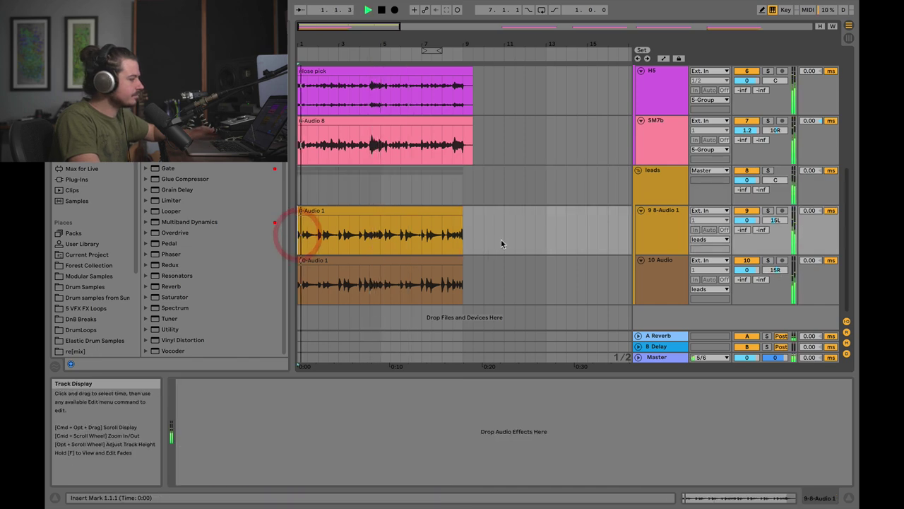
# - Solo the leads group, set its Send A to the reverb at -12 dB, then unsolo it
pyautogui.scroll(5, 530, 232)
pyautogui.scroll(-4, 527, 234)
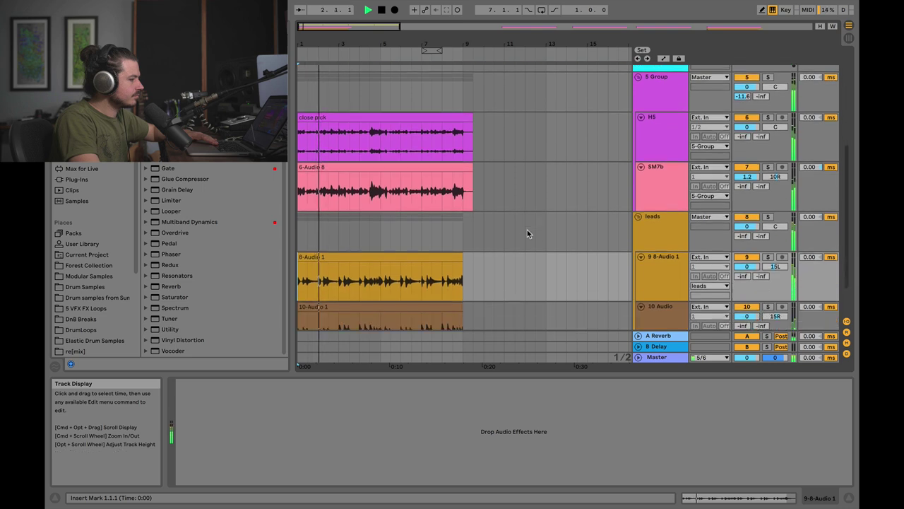
pyautogui.scroll(-2, 527, 233)
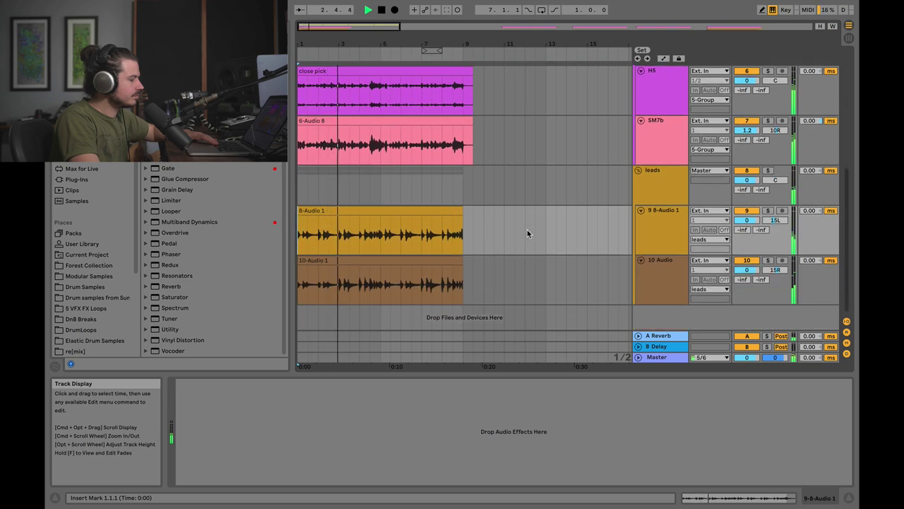
pyautogui.click(768, 171)
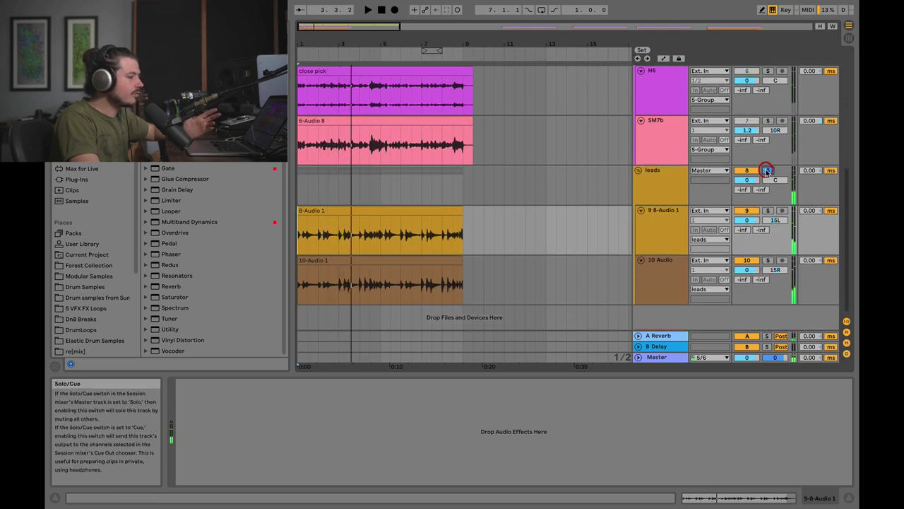
pyautogui.moveTo(743, 189); pyautogui.dragTo(743, 187)
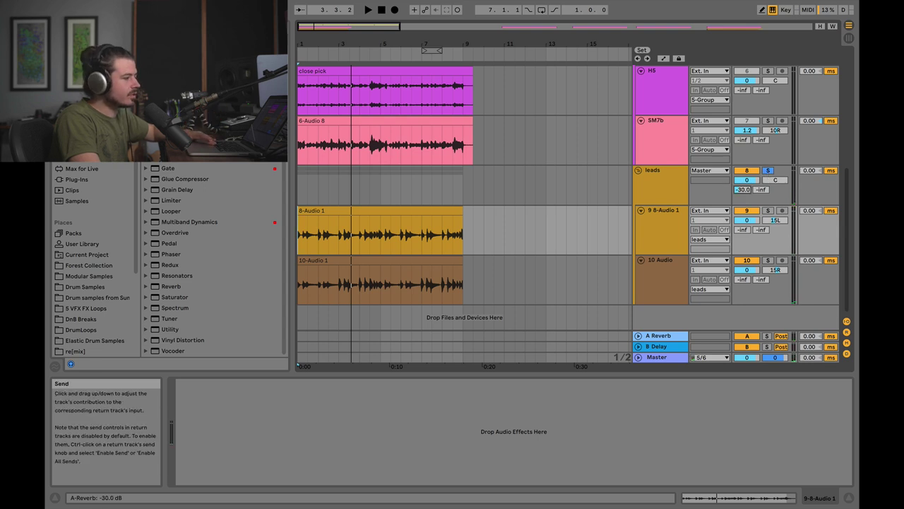
pyautogui.press('space')
pyautogui.moveTo(743, 190); pyautogui.dragTo(744, 186)
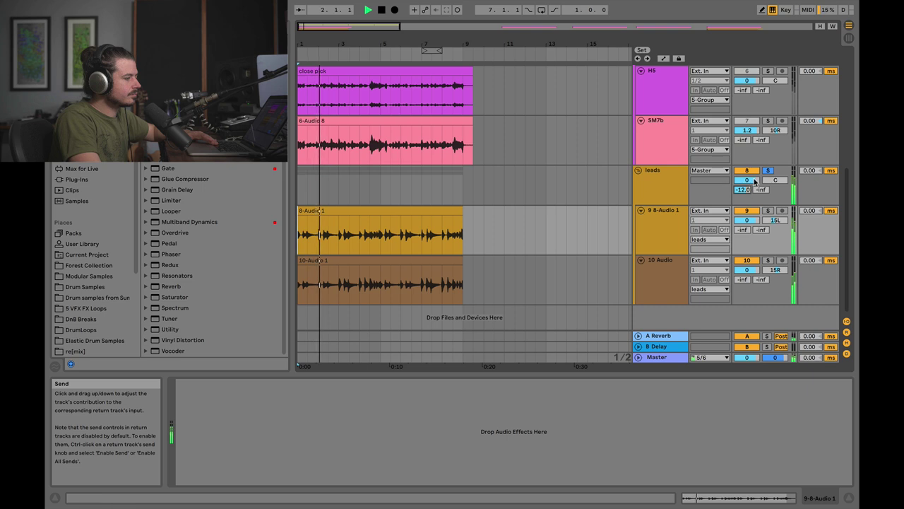
pyautogui.click(768, 171)
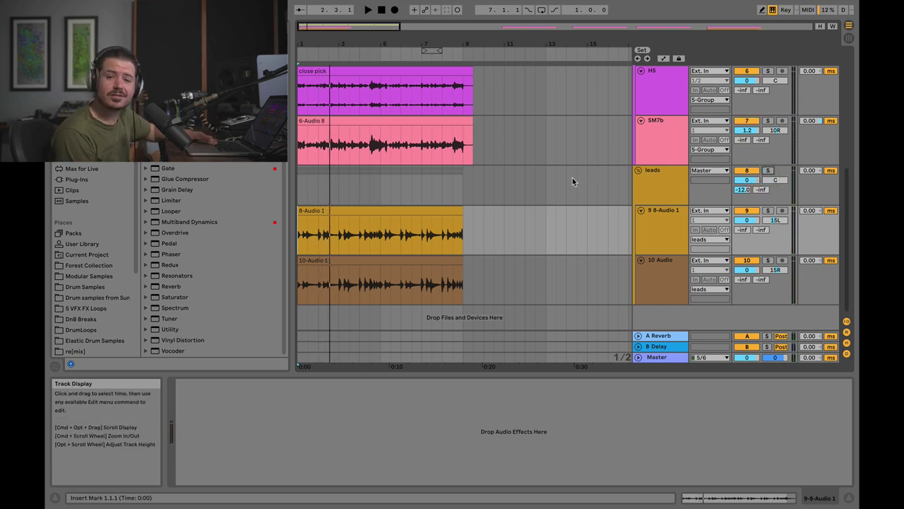
# - Loop bars 1.1.1 to 9.1.1 on the leads group tracks and start playback
pyautogui.click(572, 181)
pyautogui.press('super+l')
pyautogui.press('space')
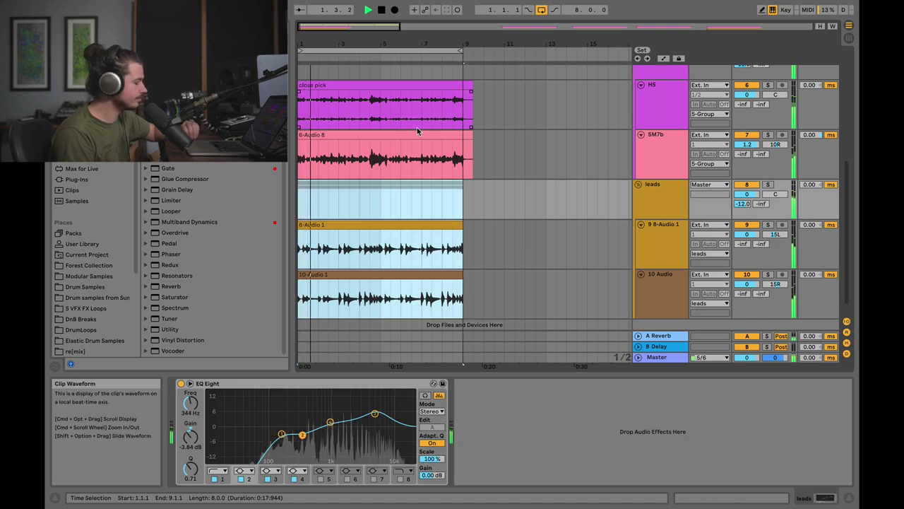